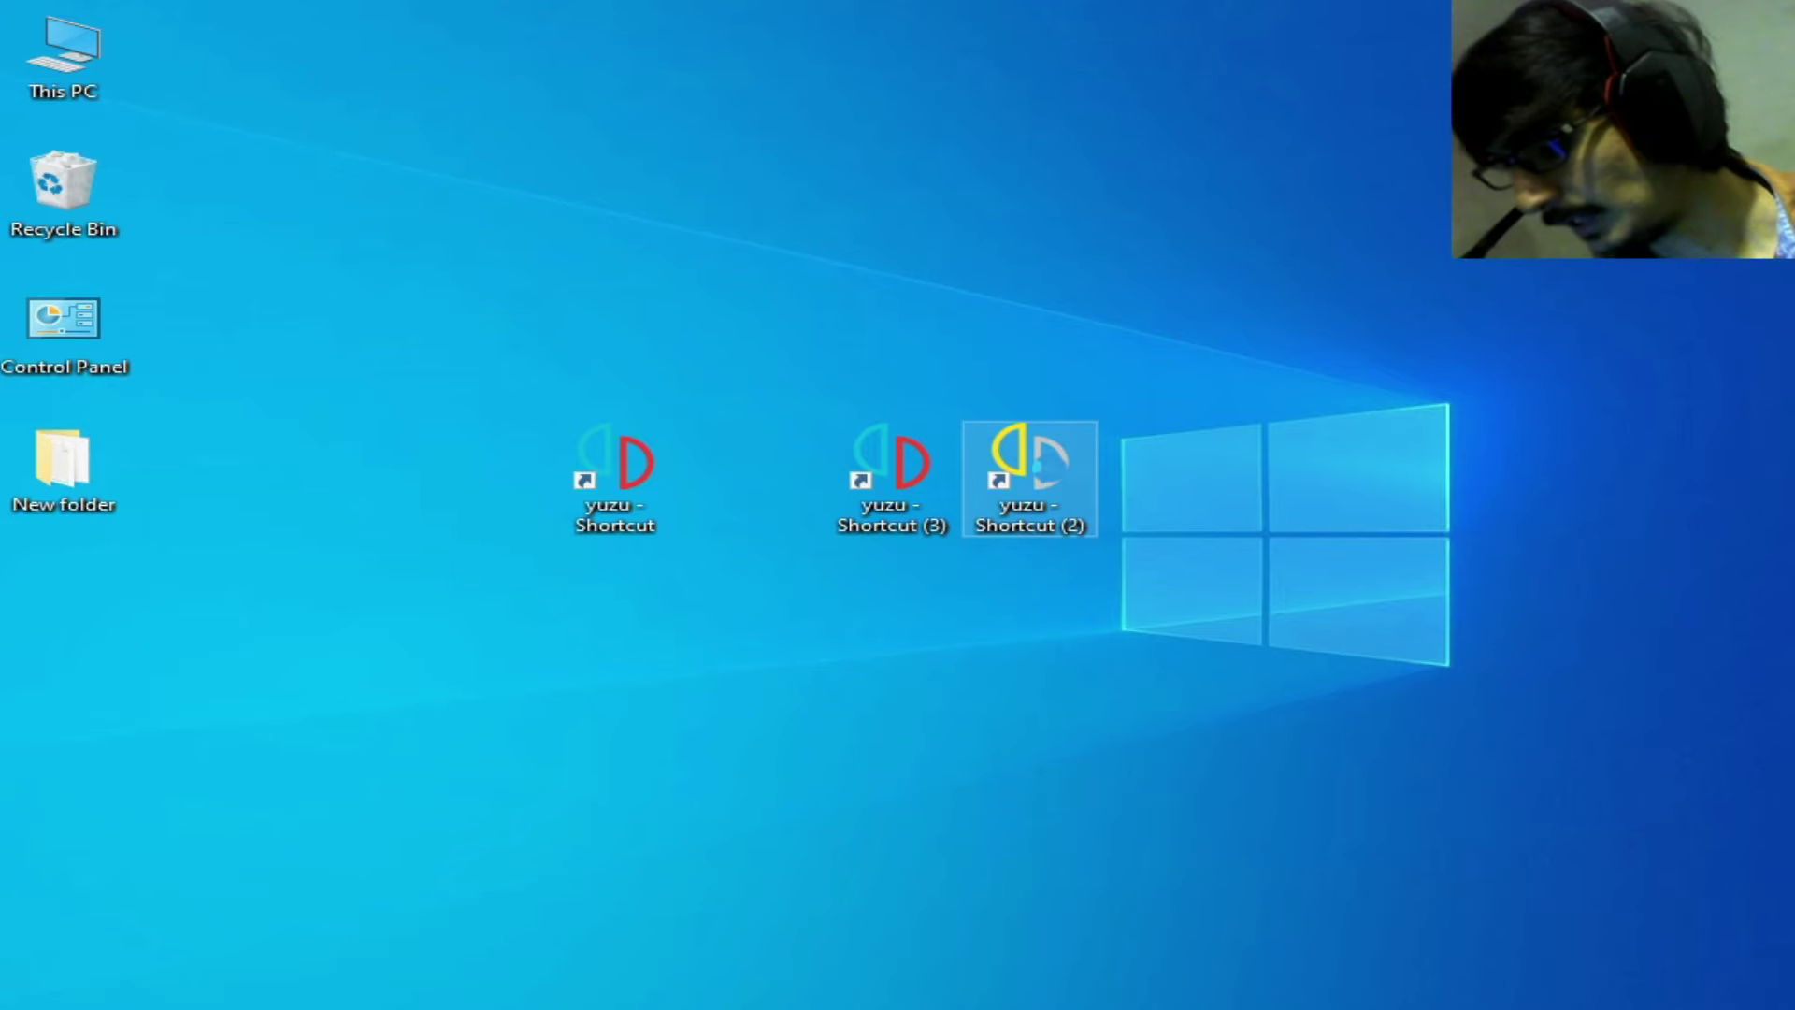
Launch the Early Access yuzu build from Shortcut (2), then close it.
right_click(1049, 473)
left_click(1136, 329)
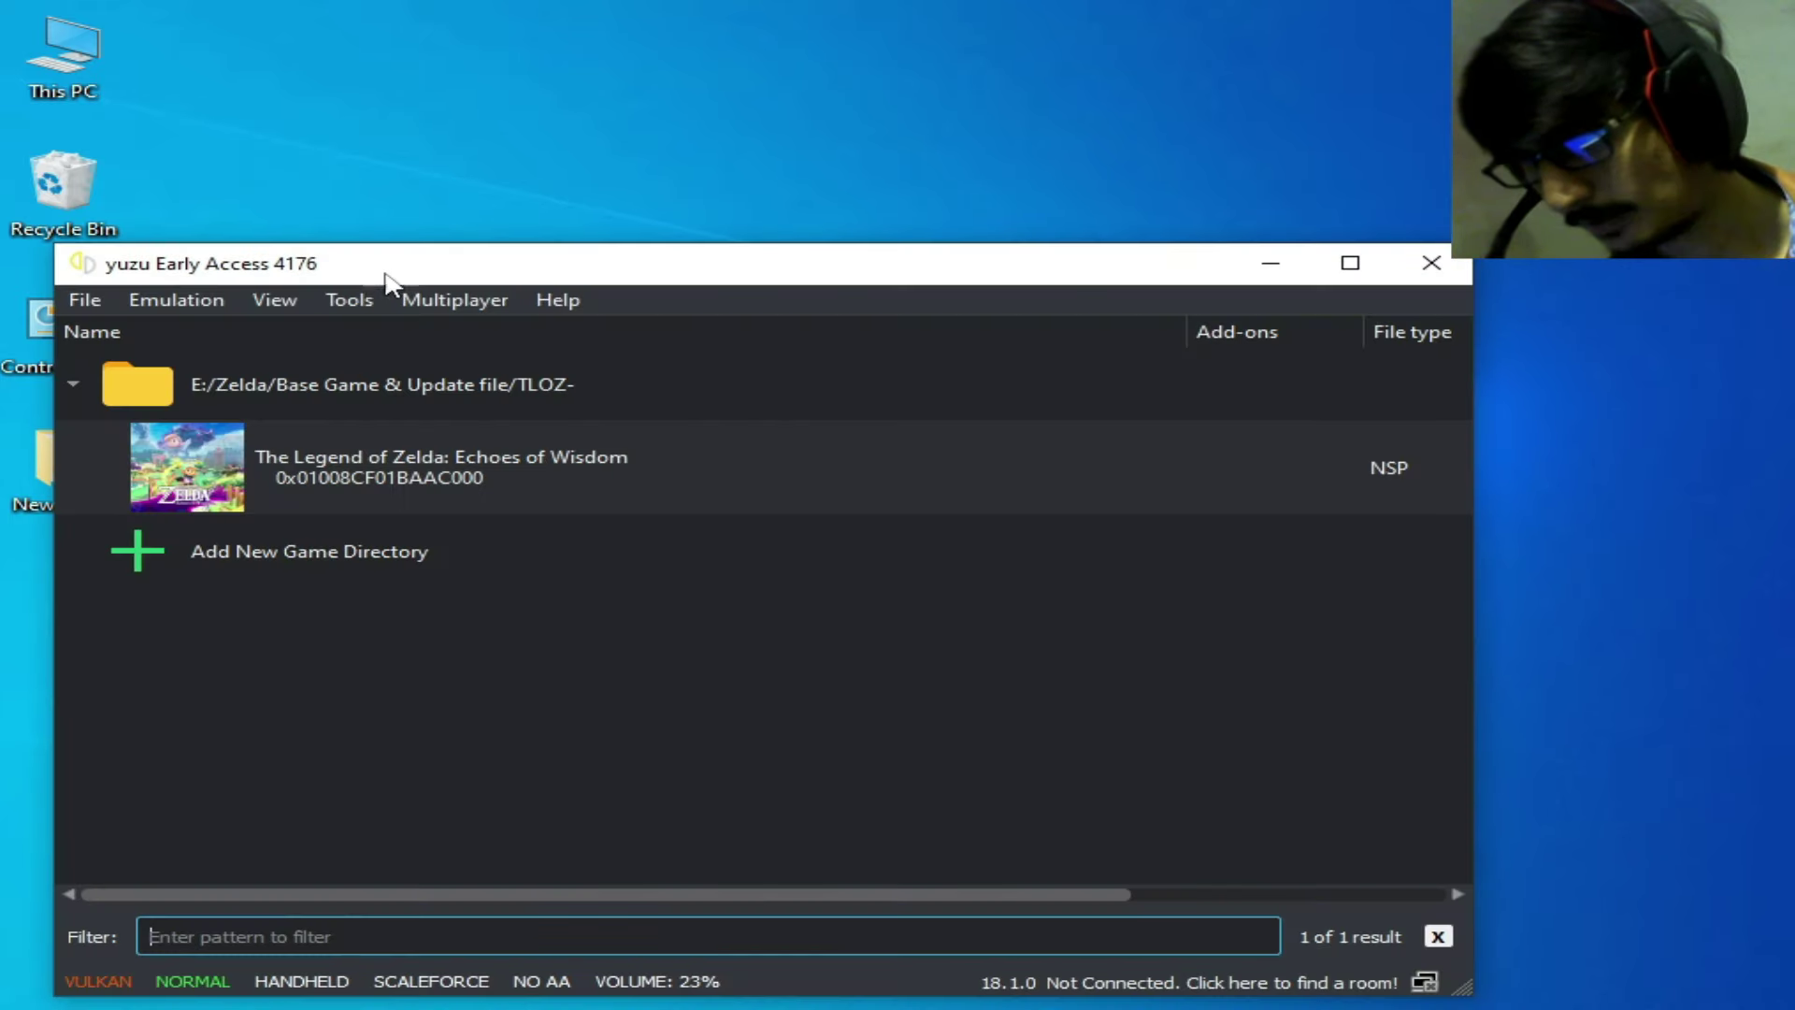
left_click_drag(352, 280, 491, 247)
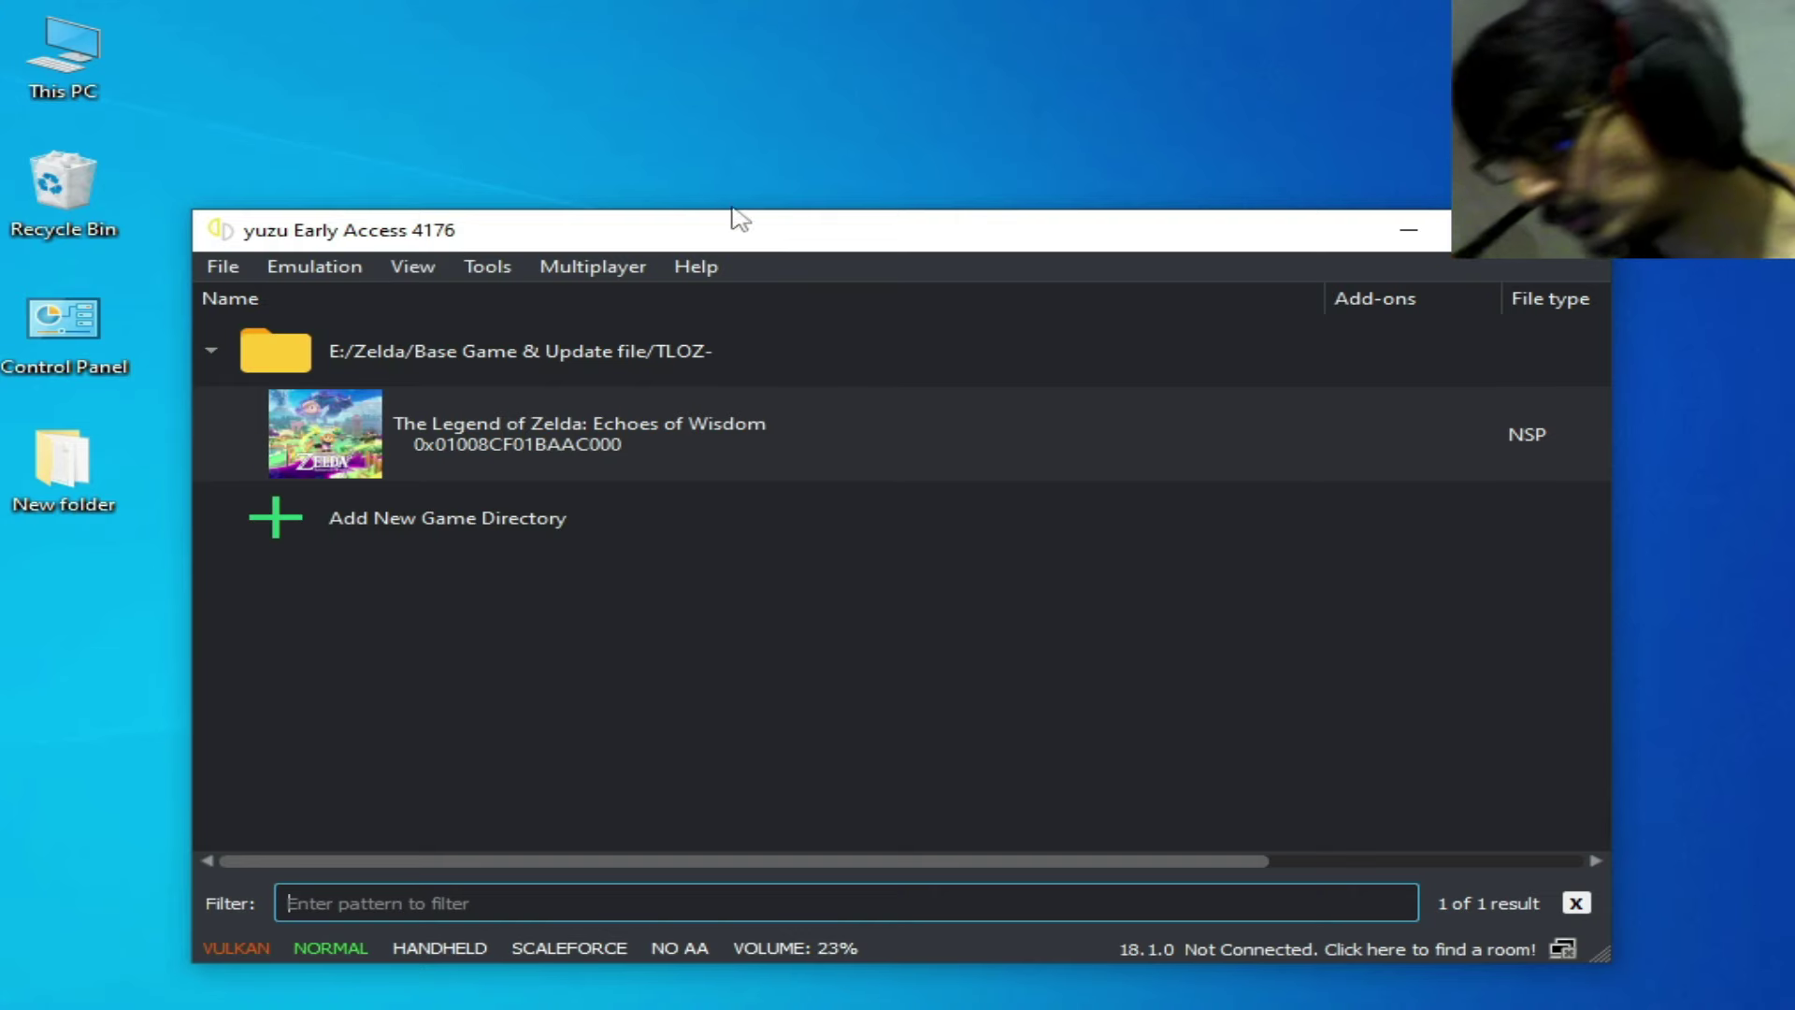
left_click(1571, 230)
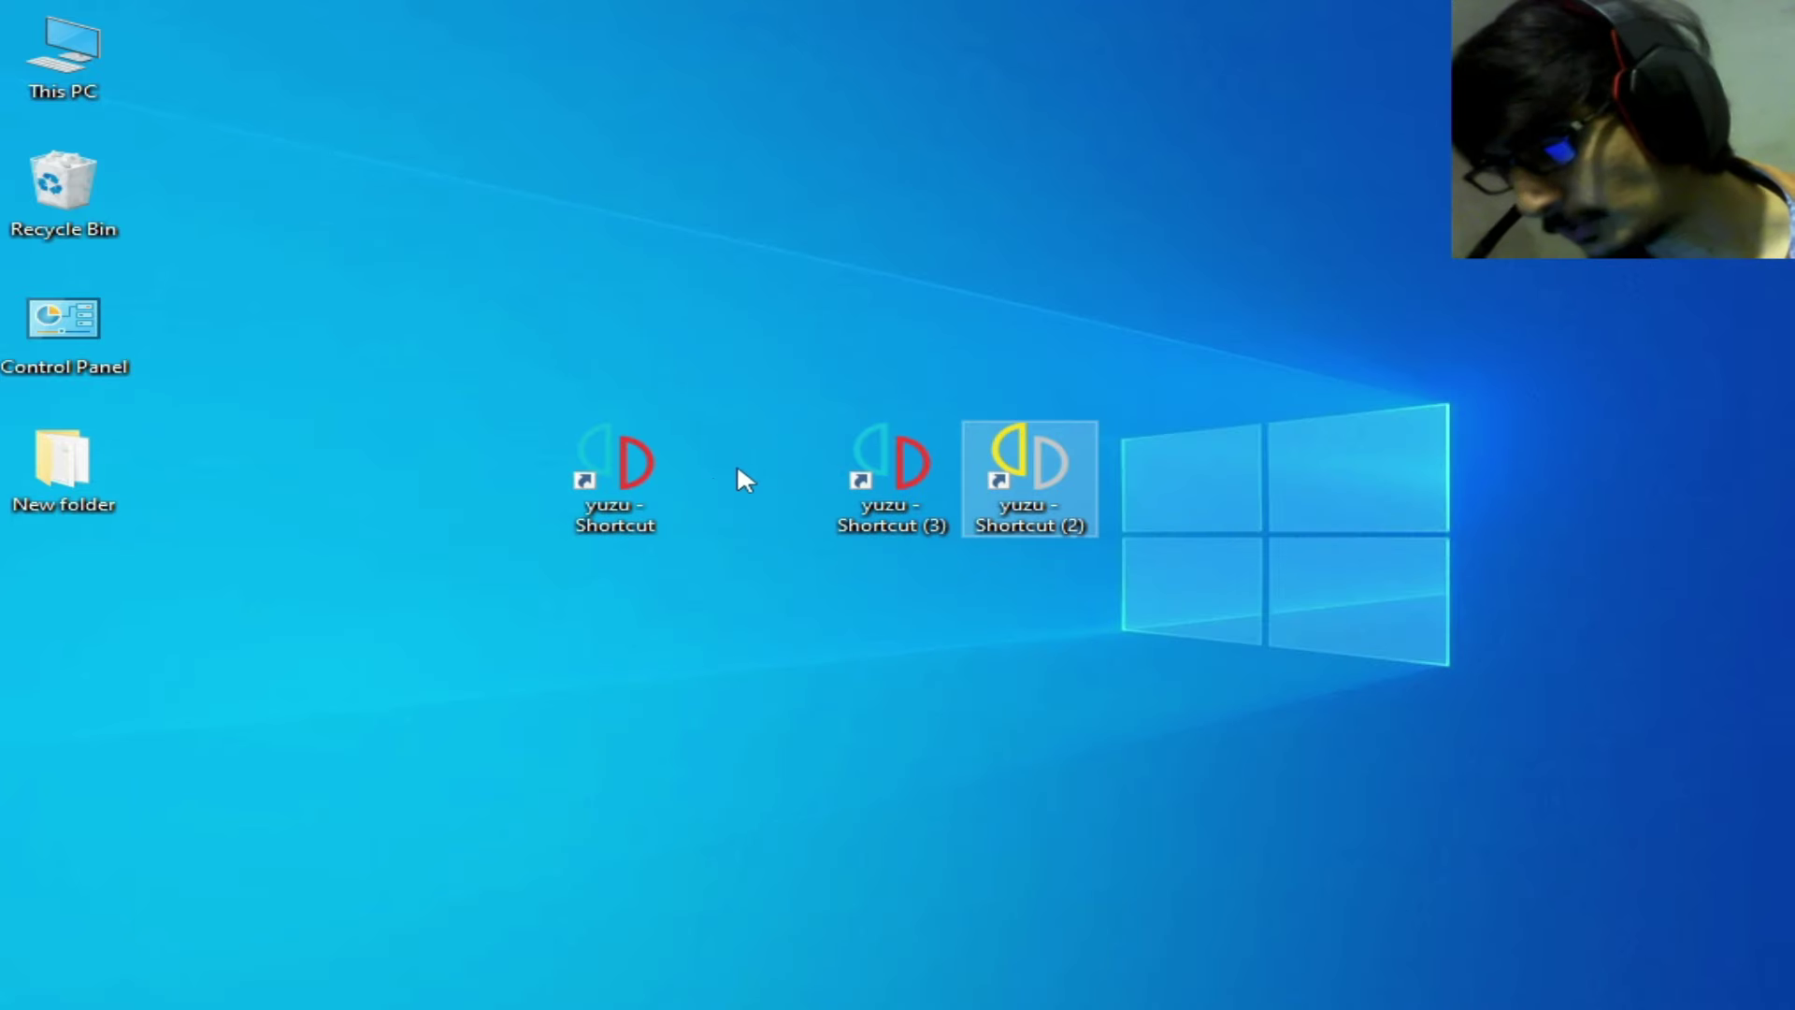
Open yuzu from the other desktop shortcuts, ending with the 1733 build running.
right_click(642, 483)
left_click(753, 332)
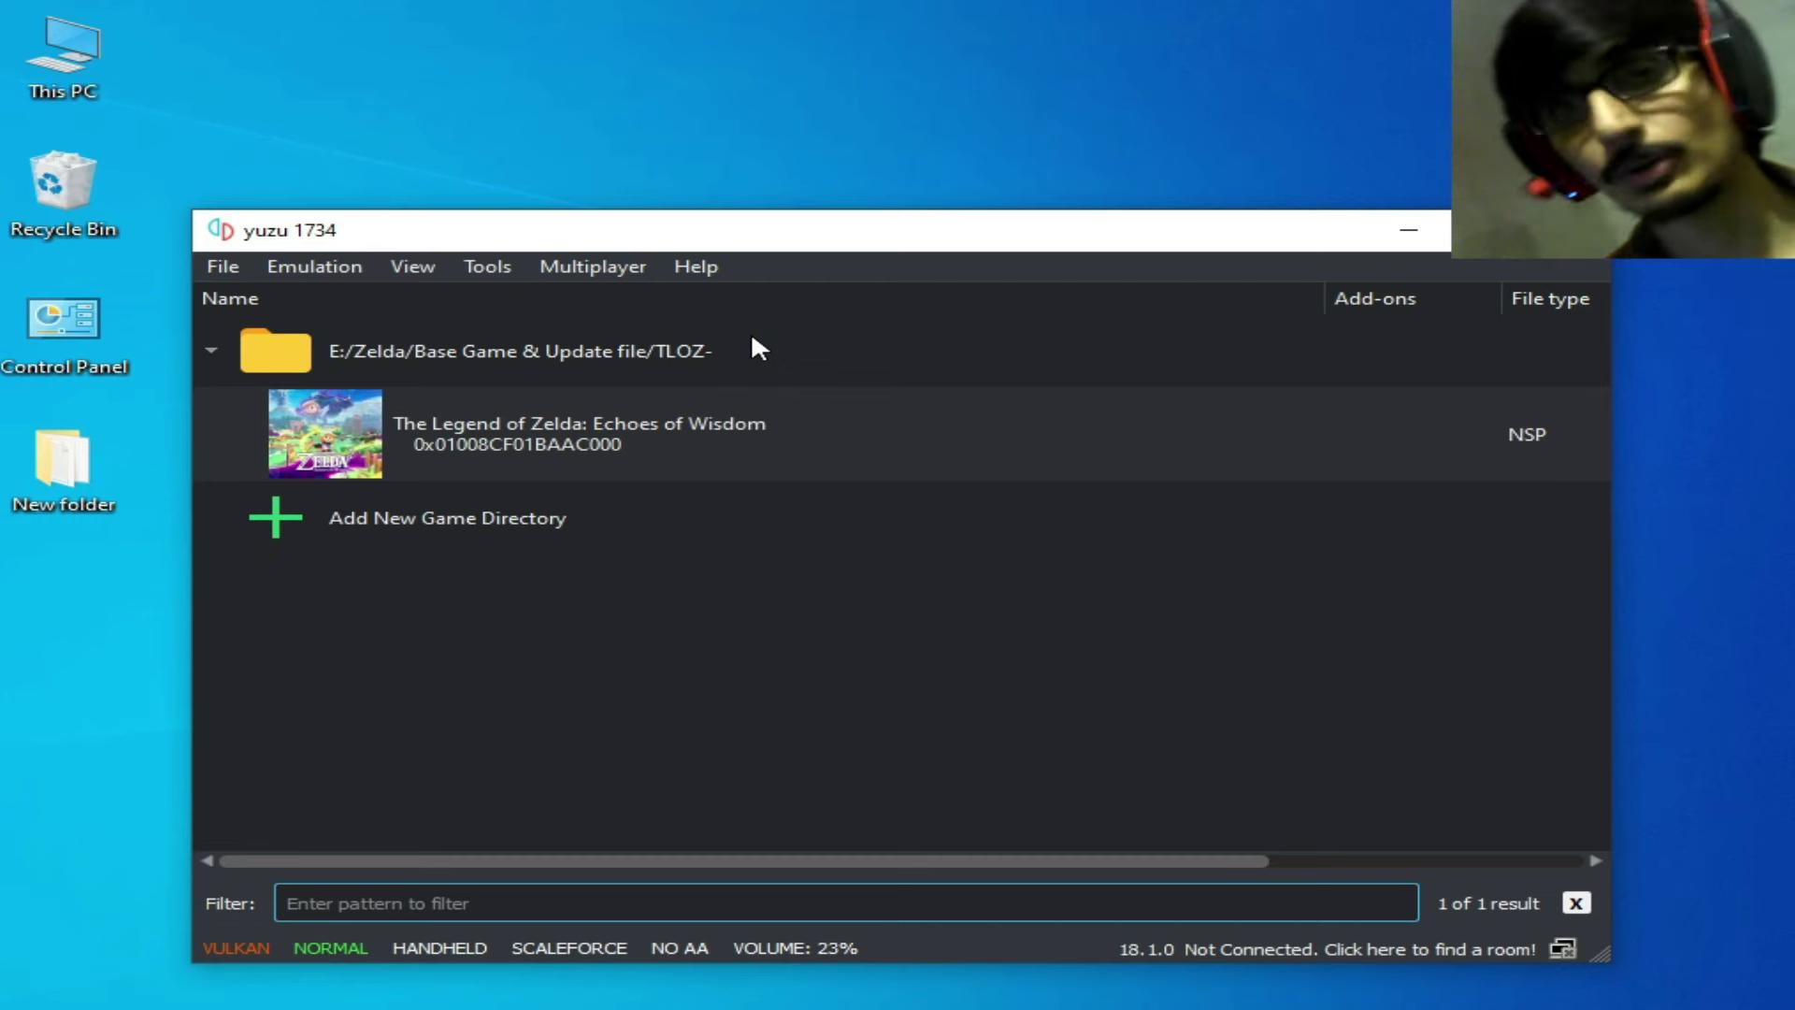
left_click_drag(873, 249, 819, 551)
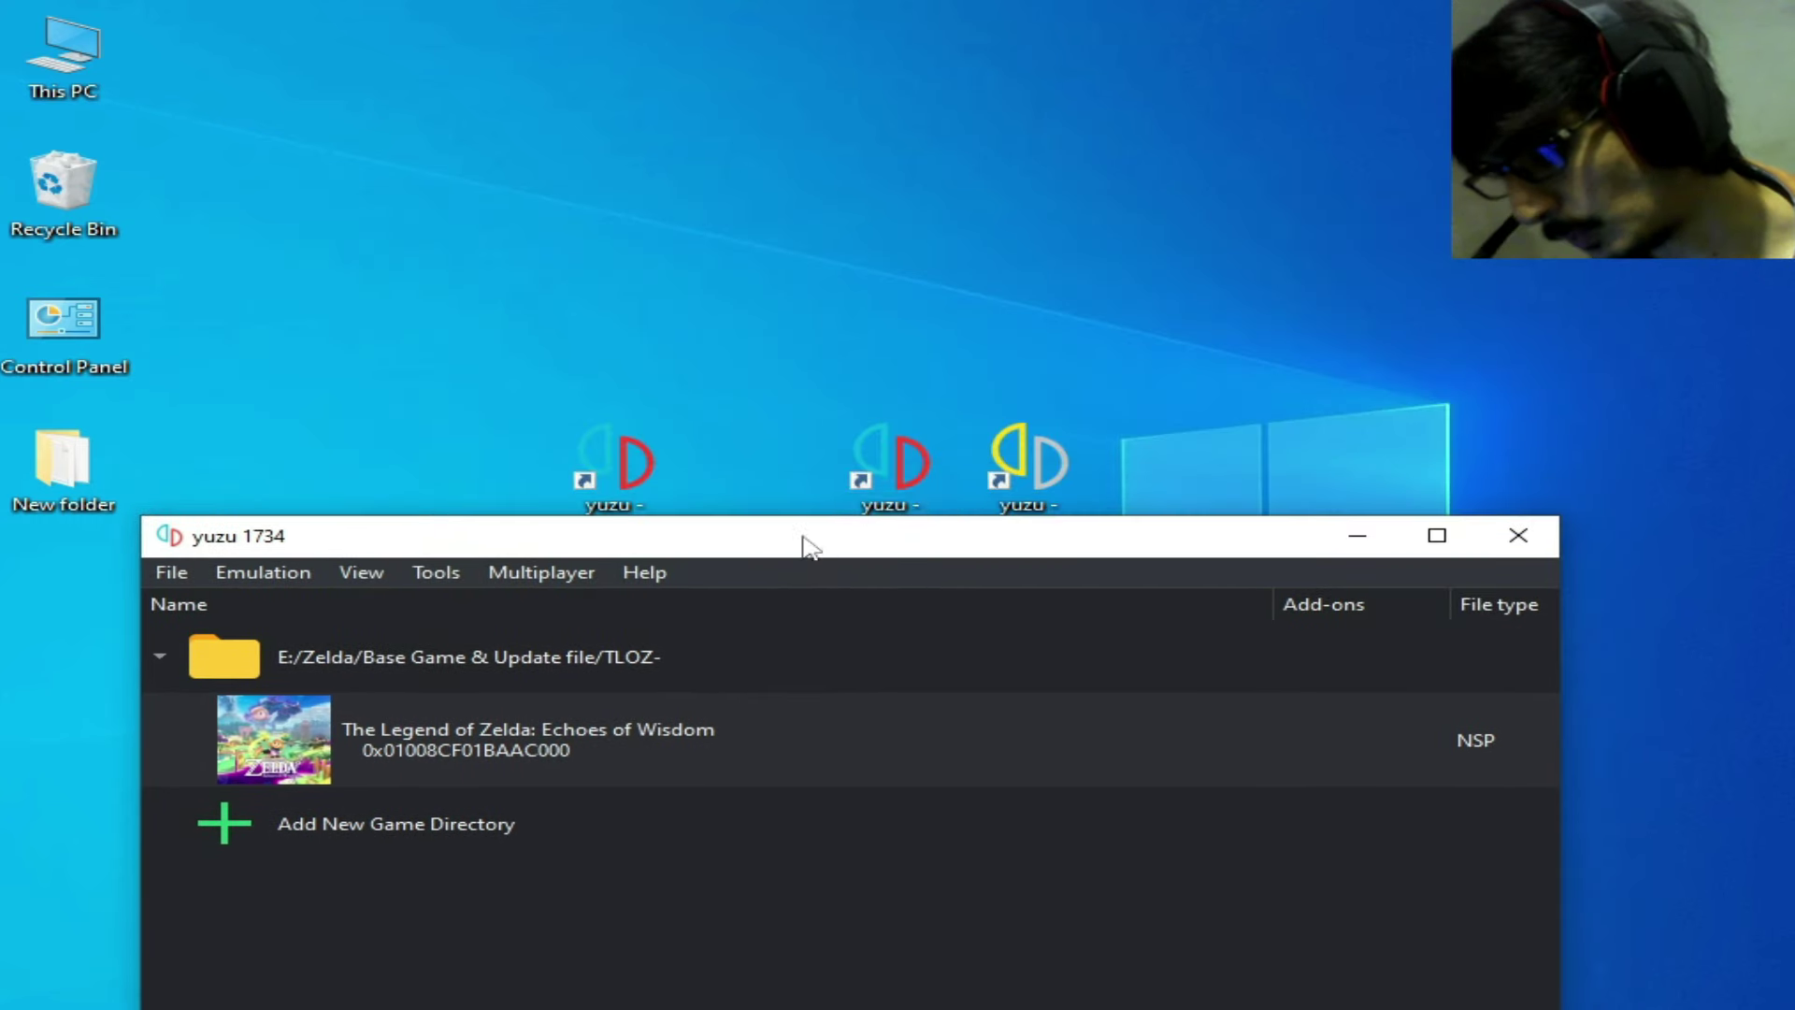
right_click(859, 457)
left_click(930, 329)
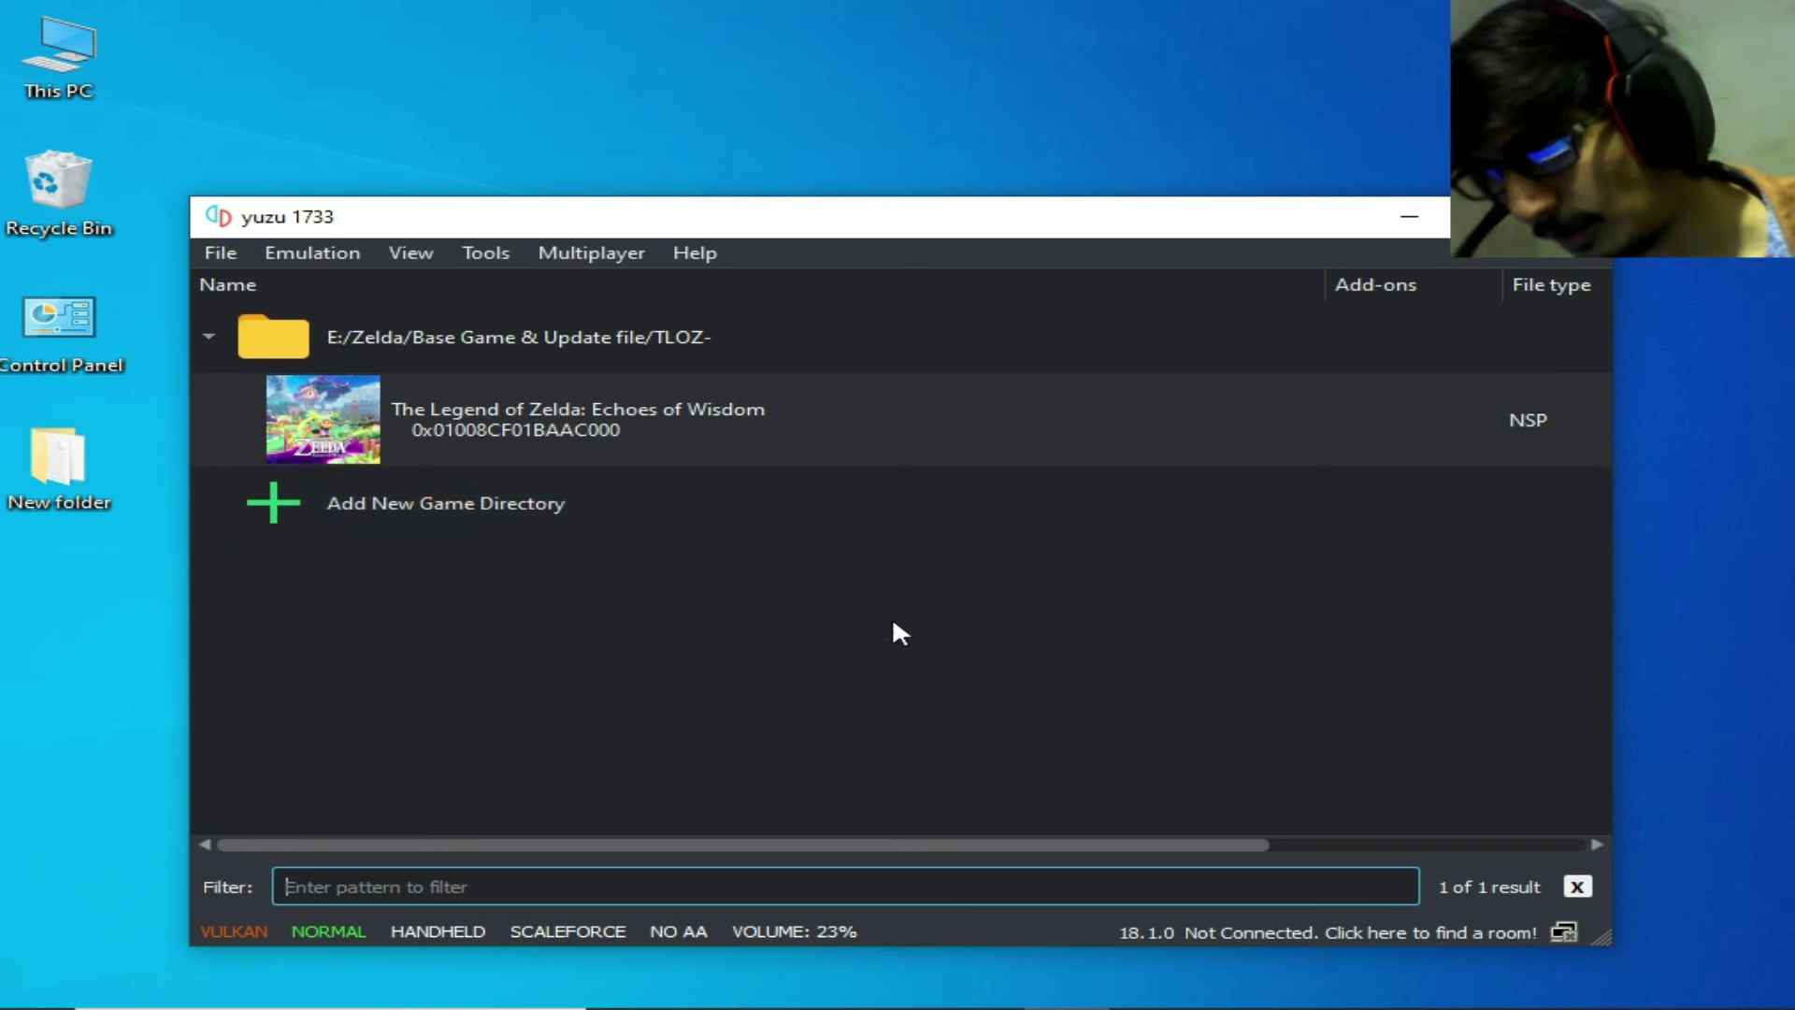
Tick Disable Buffer Reorder and Disable Loop safety checks under General > Debug, then save.
left_click(357, 260)
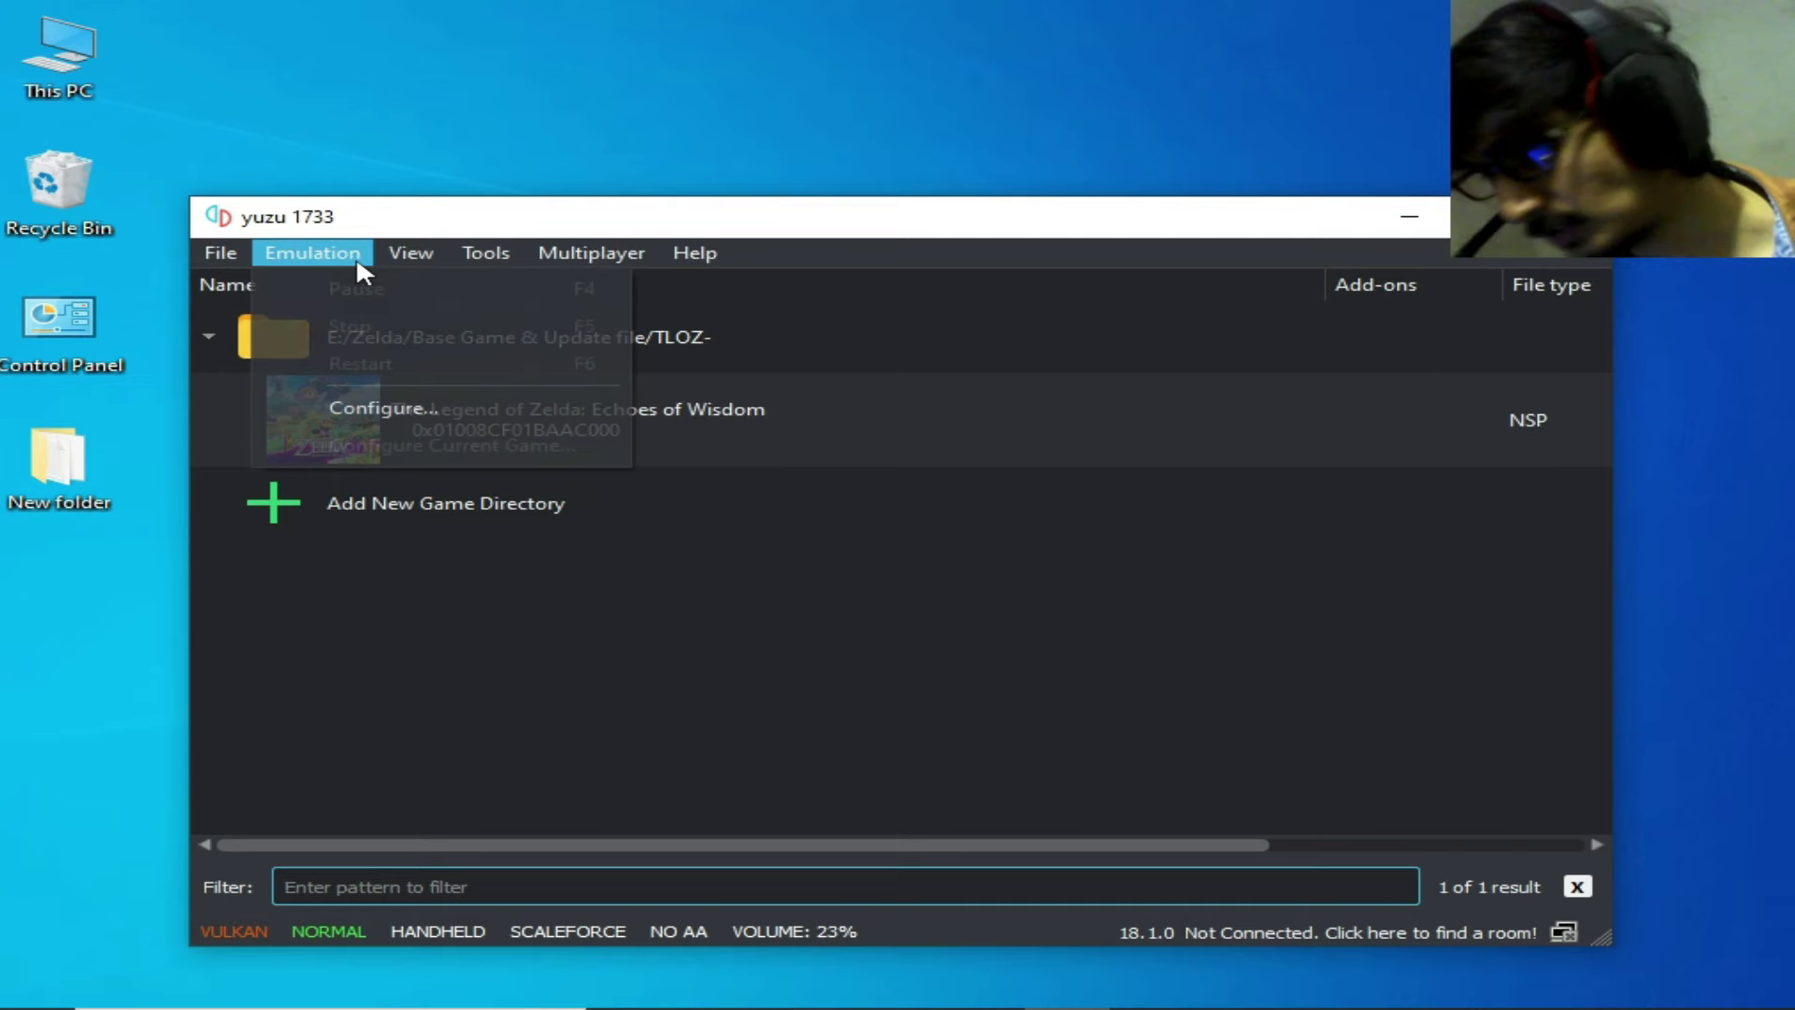
left_click(374, 408)
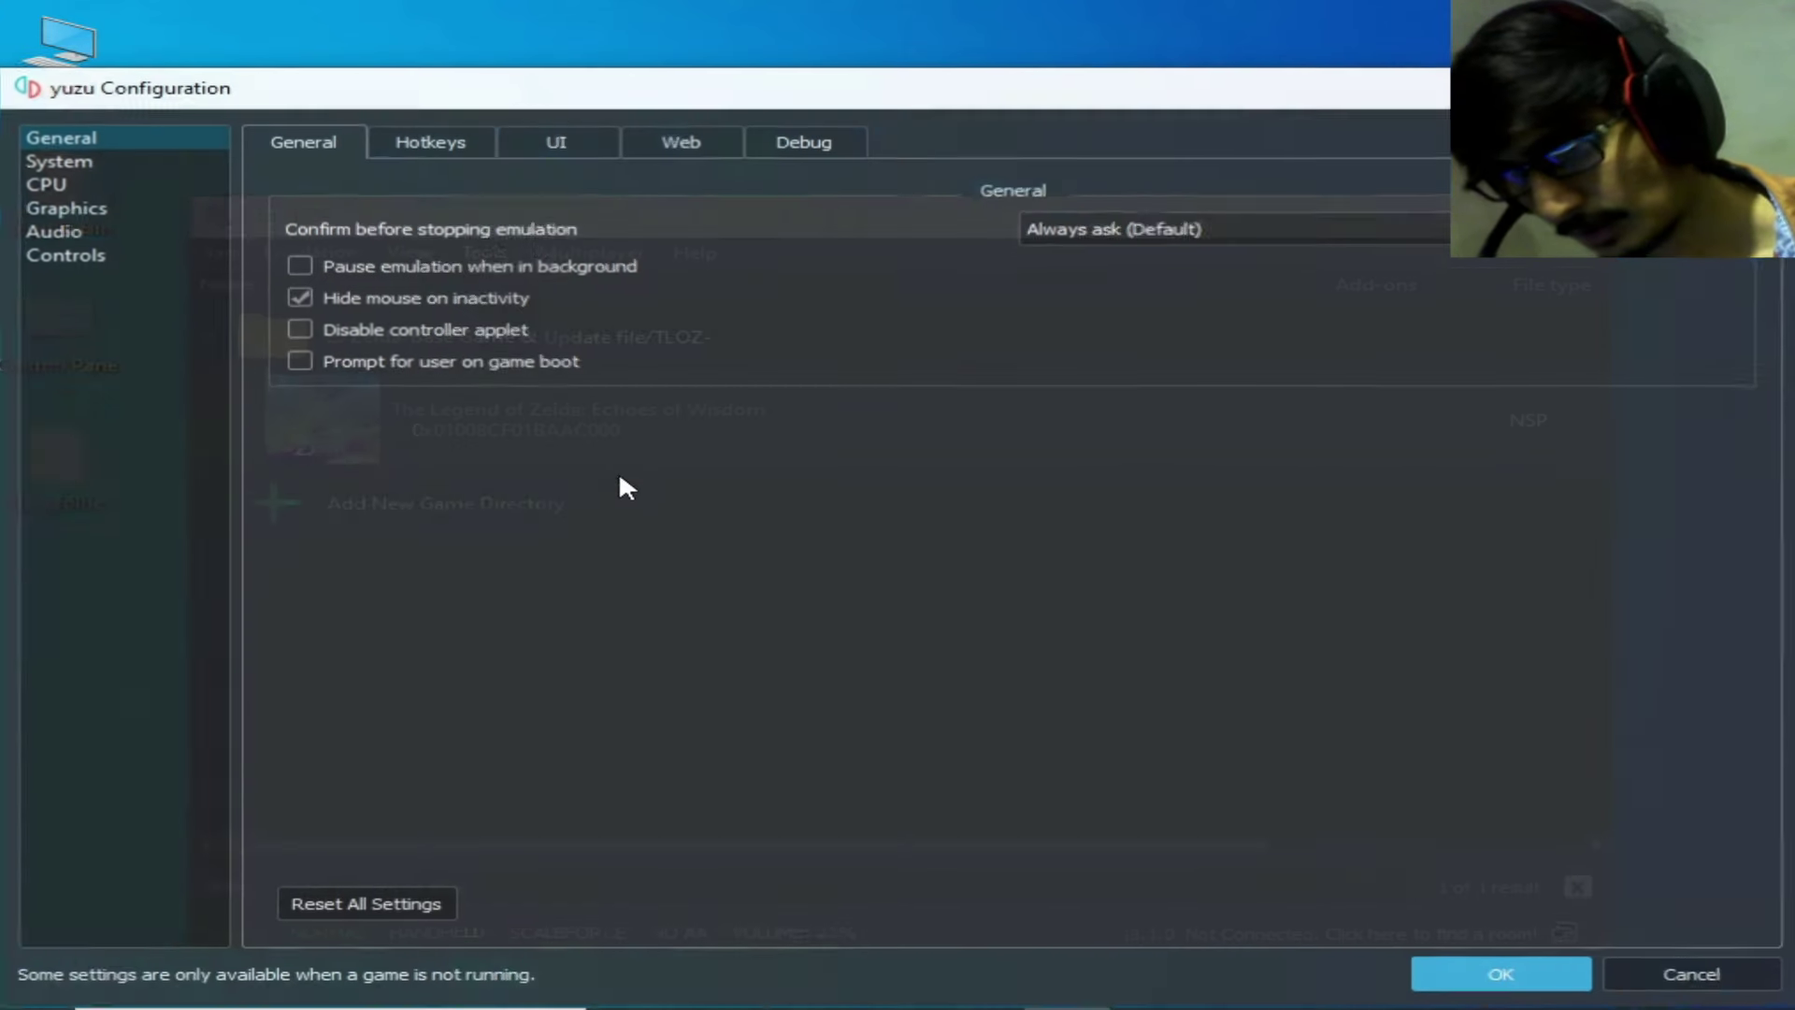
left_click(69, 144)
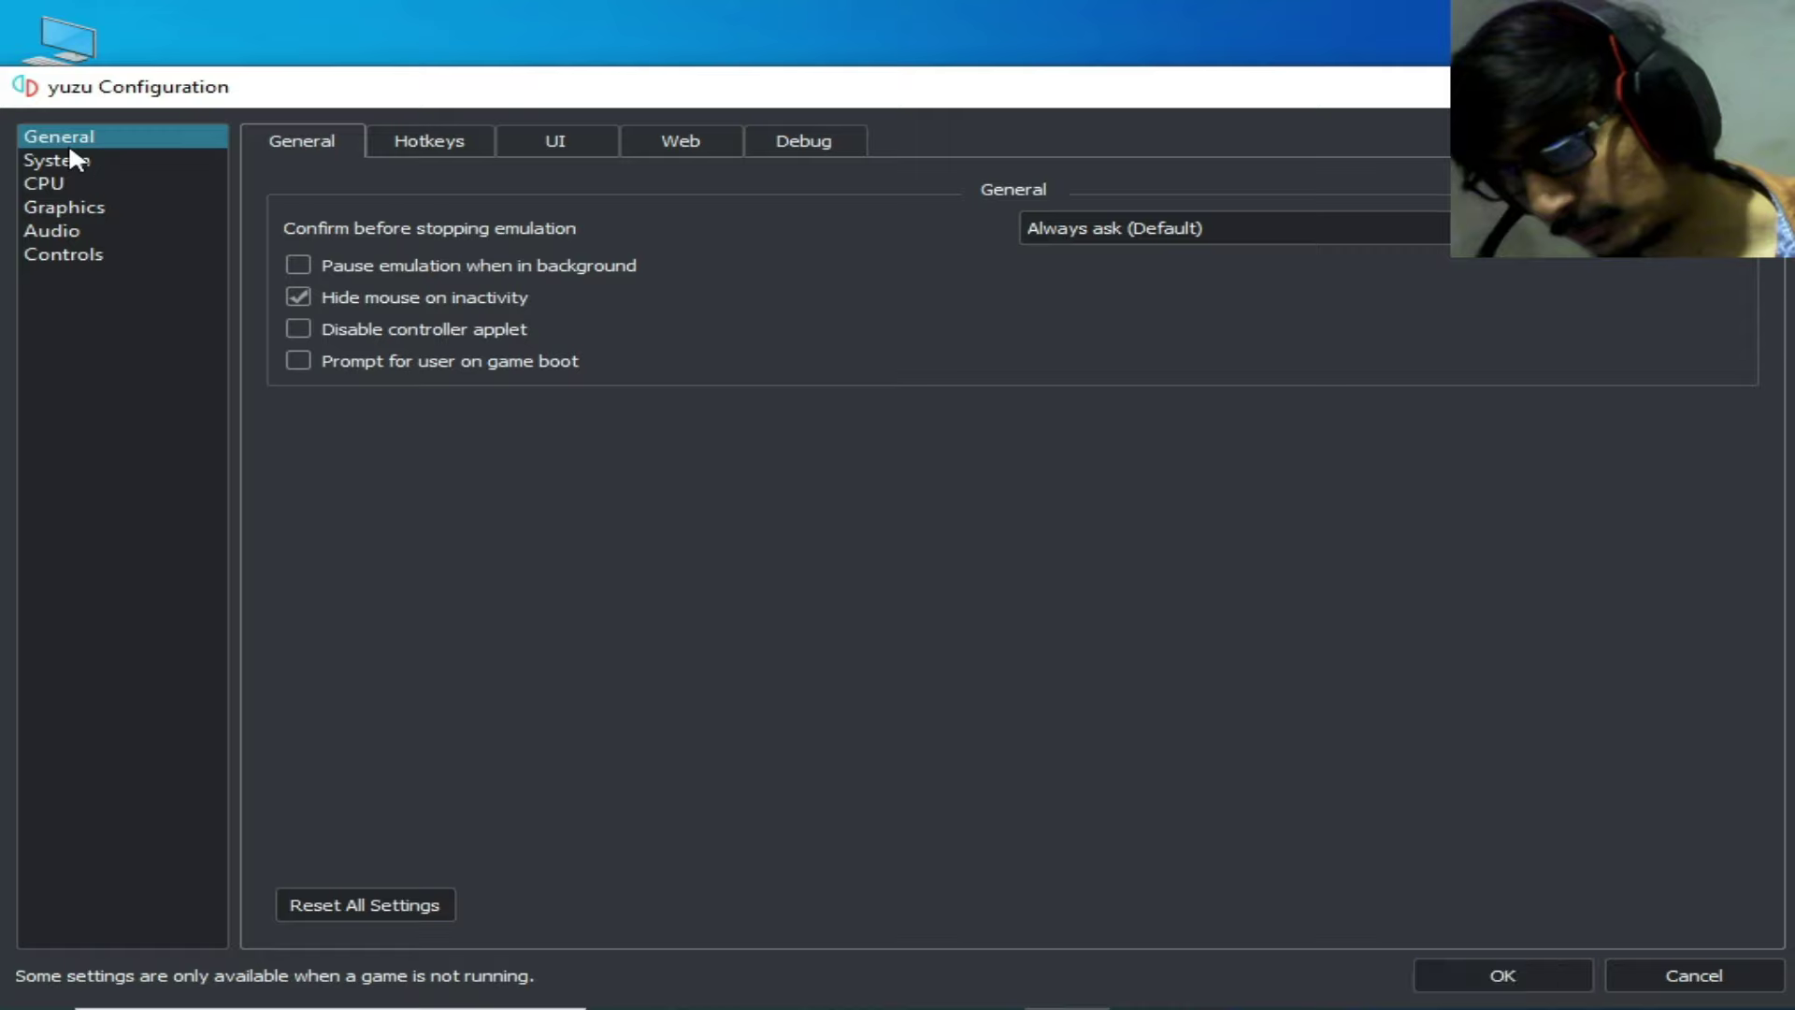
left_click(801, 144)
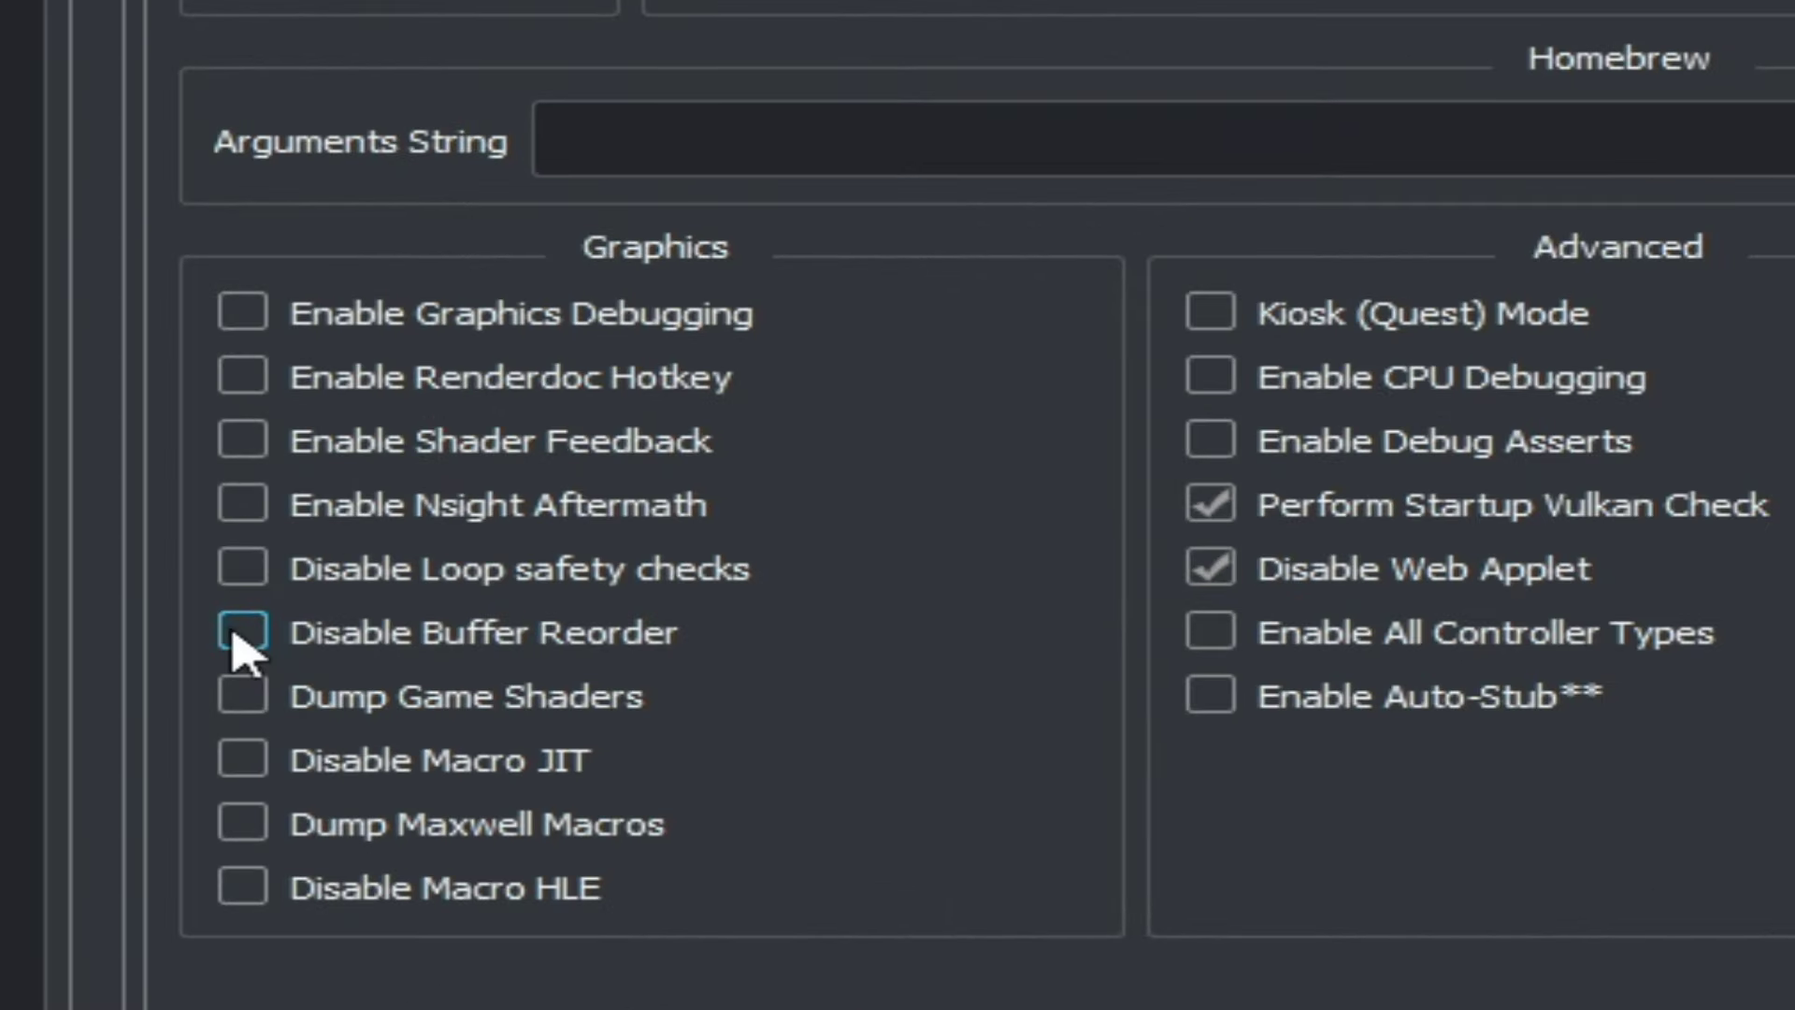
left_click(324, 704)
left_click(248, 574)
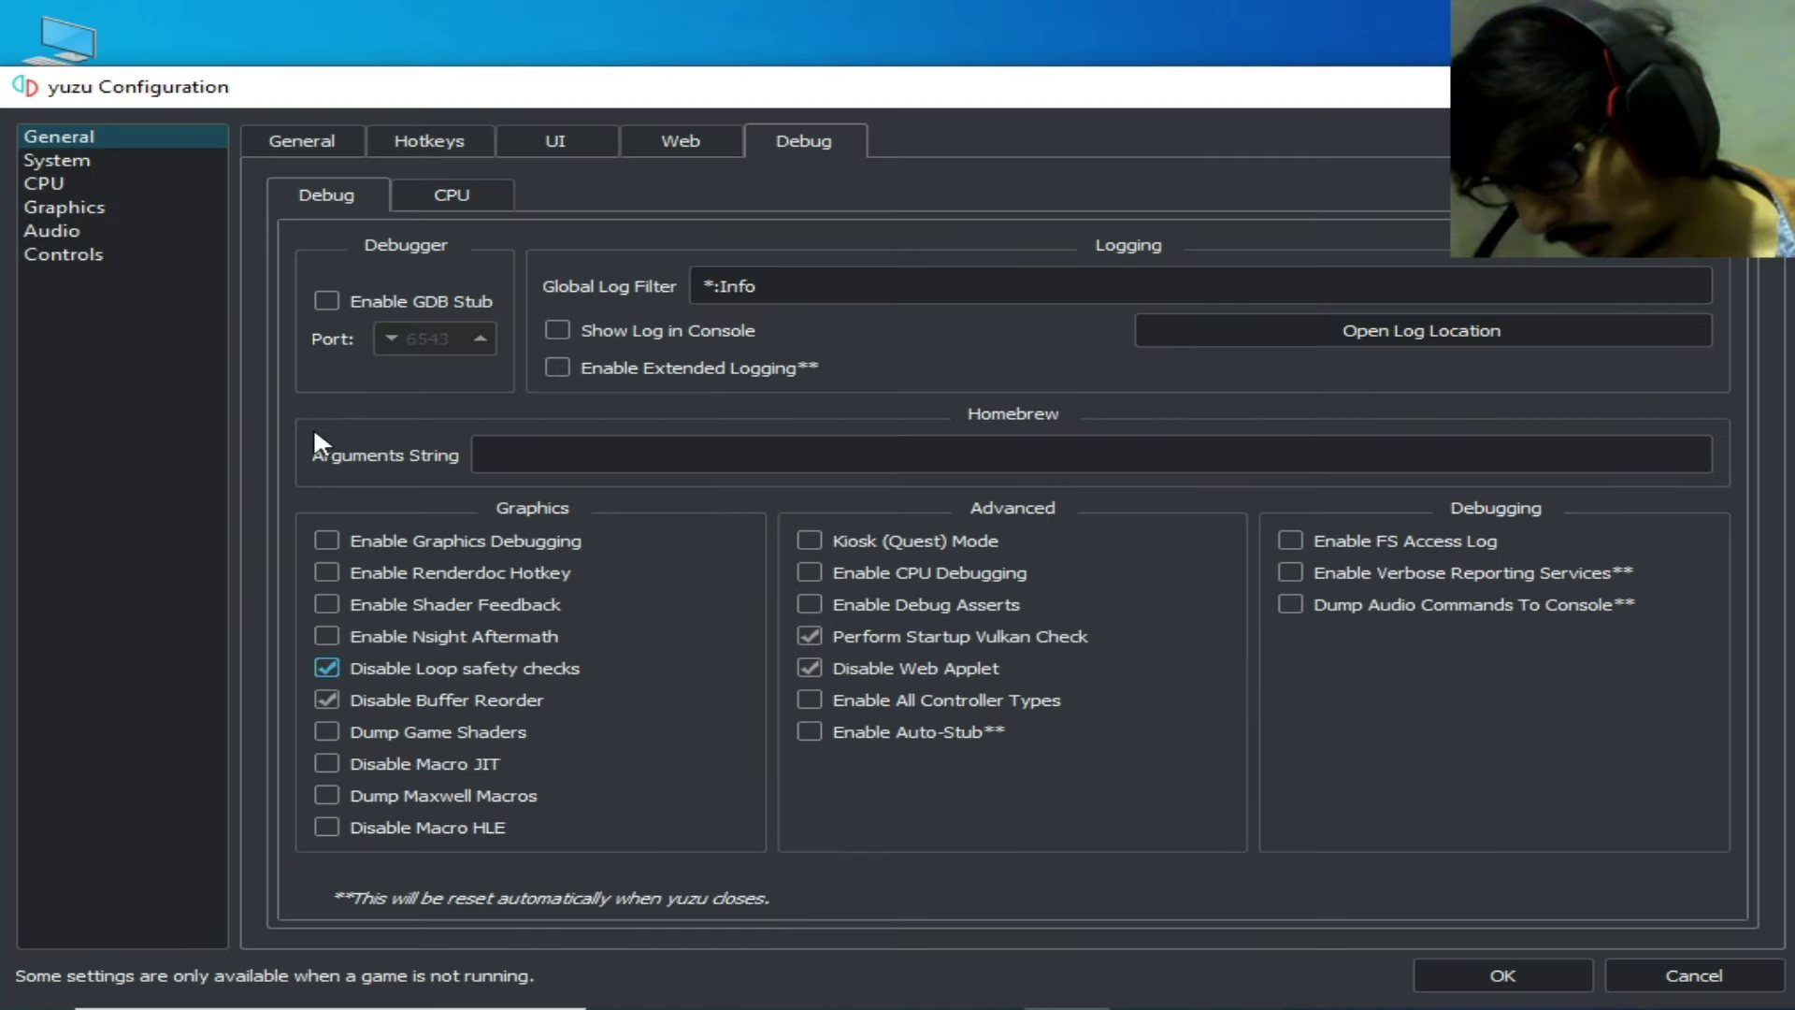
left_click(1454, 974)
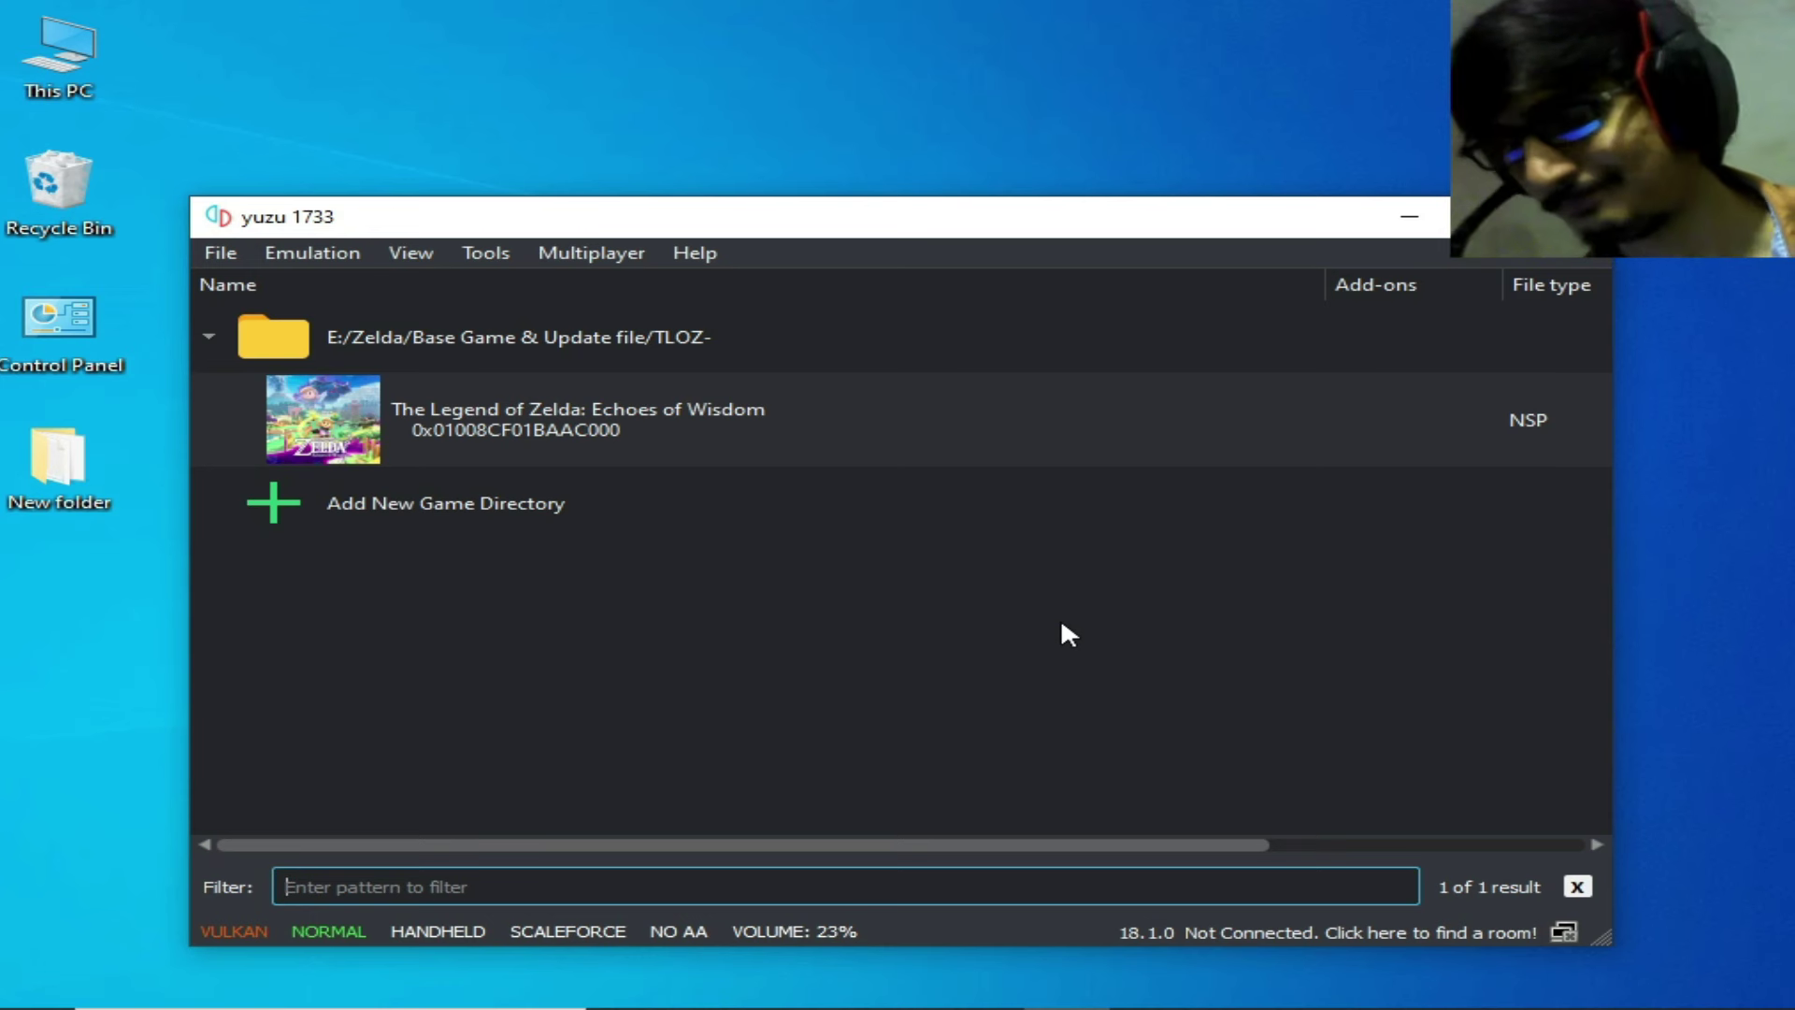
In Graphics settings, keep API Vulkan, device GeForce GTX 750 and VSync Mailbox (Recommended).
left_click(350, 257)
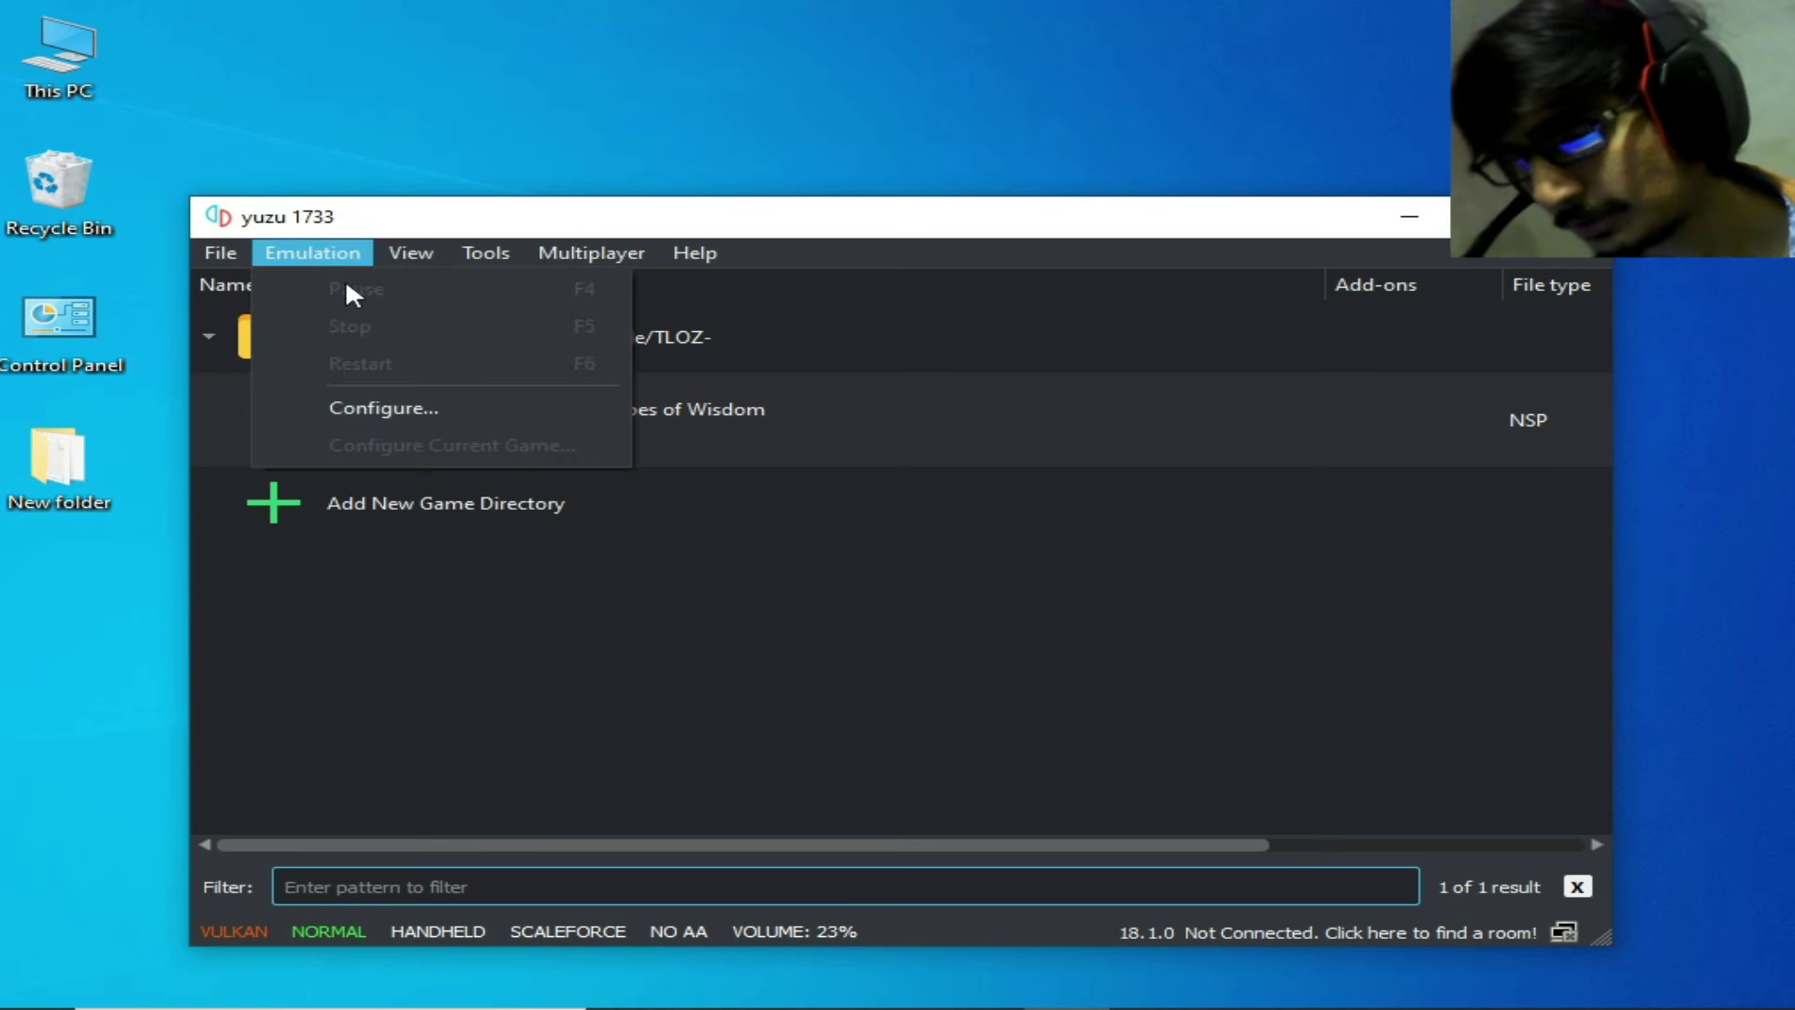
left_click(352, 406)
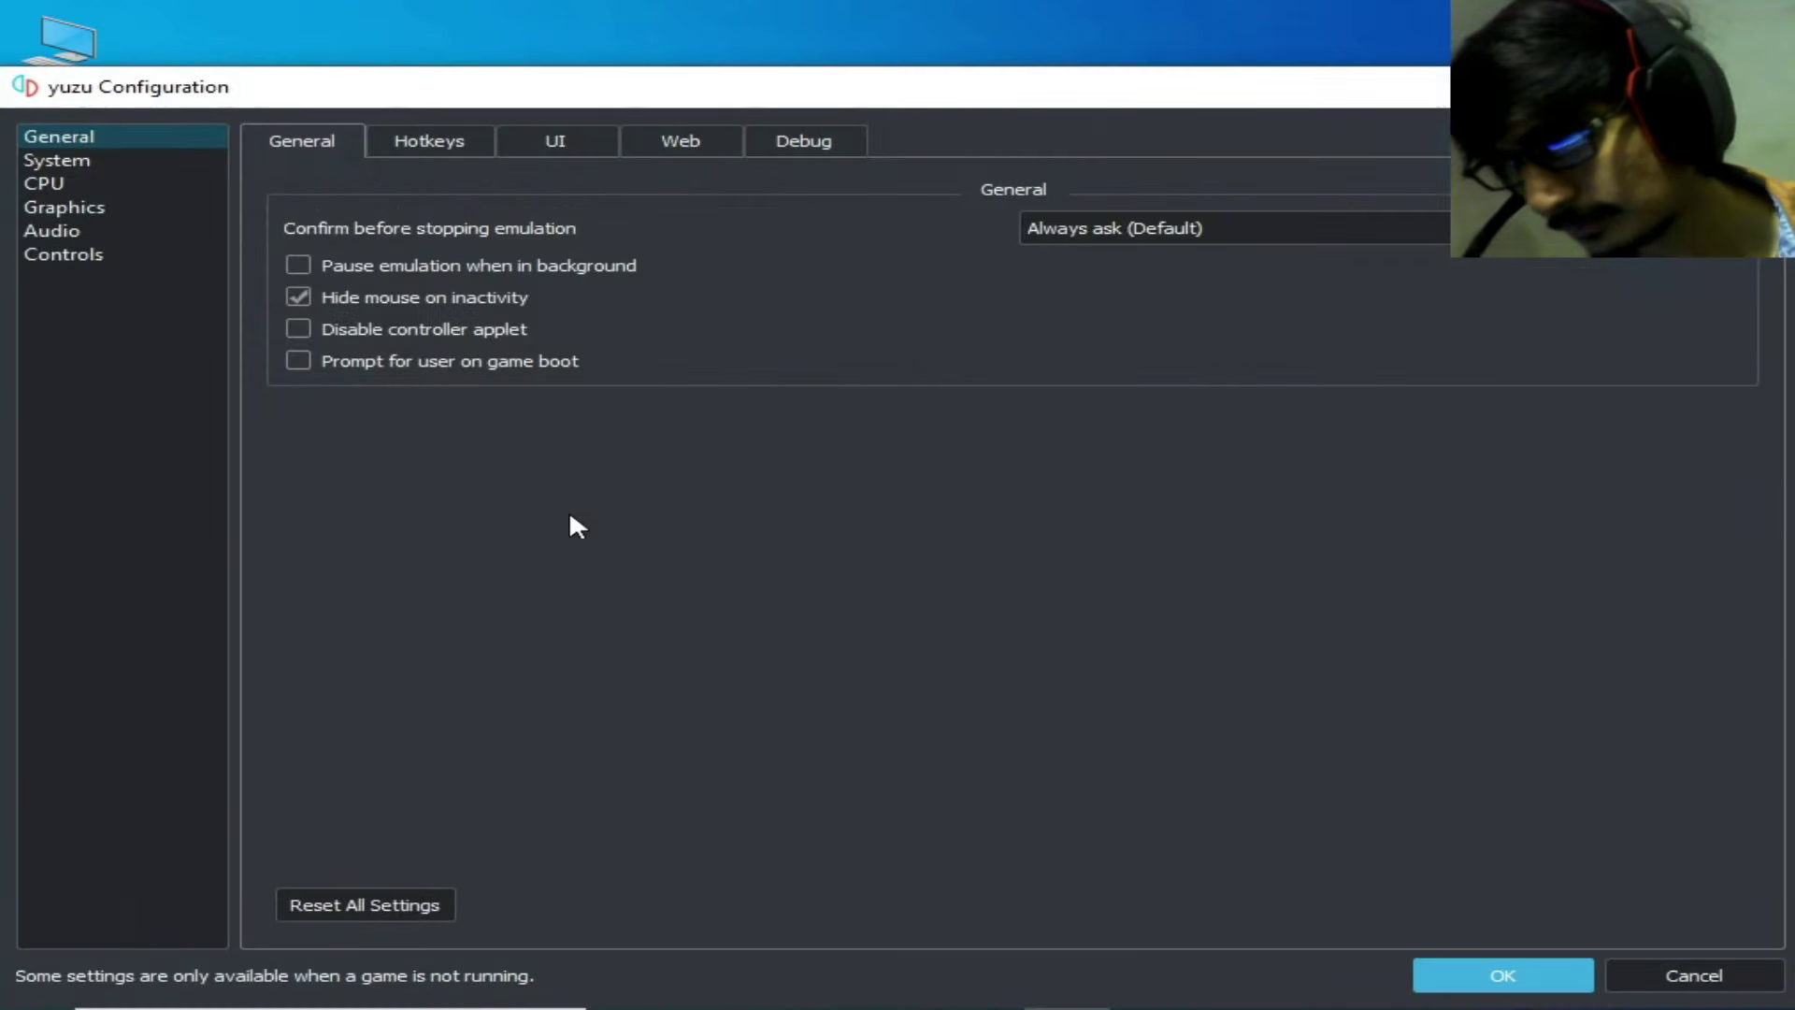
left_click(70, 205)
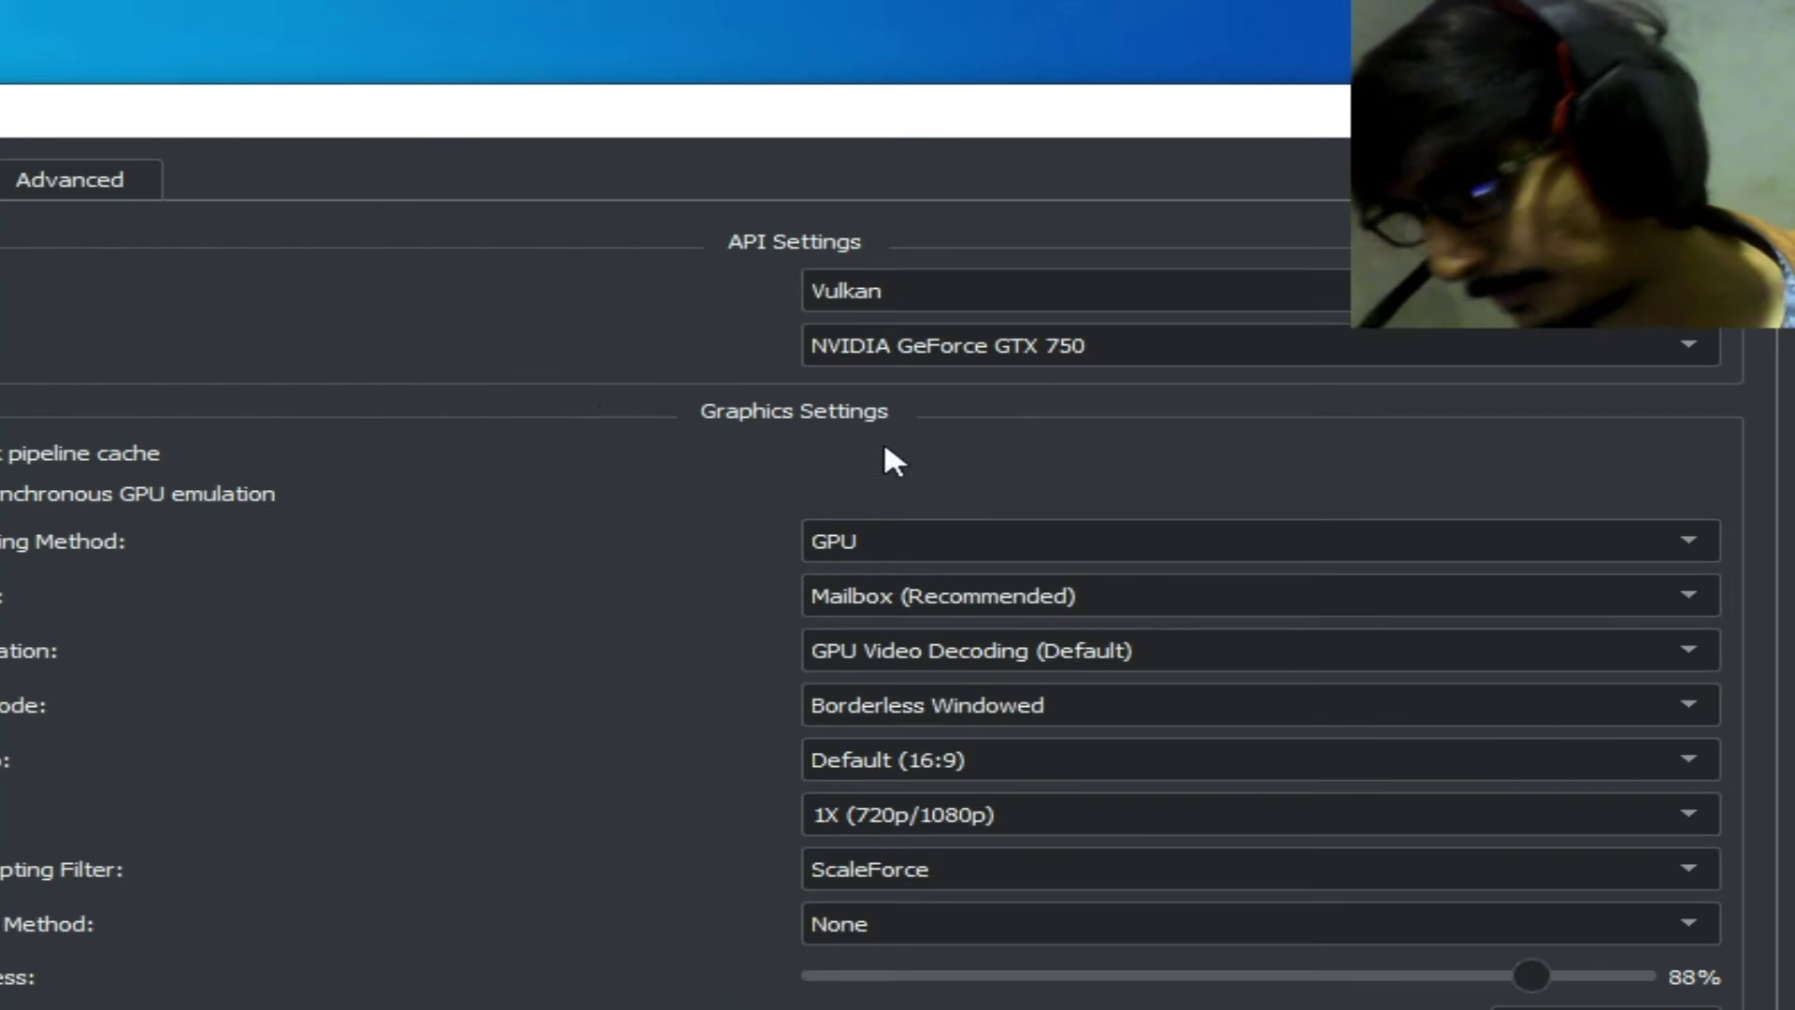
left_click(825, 295)
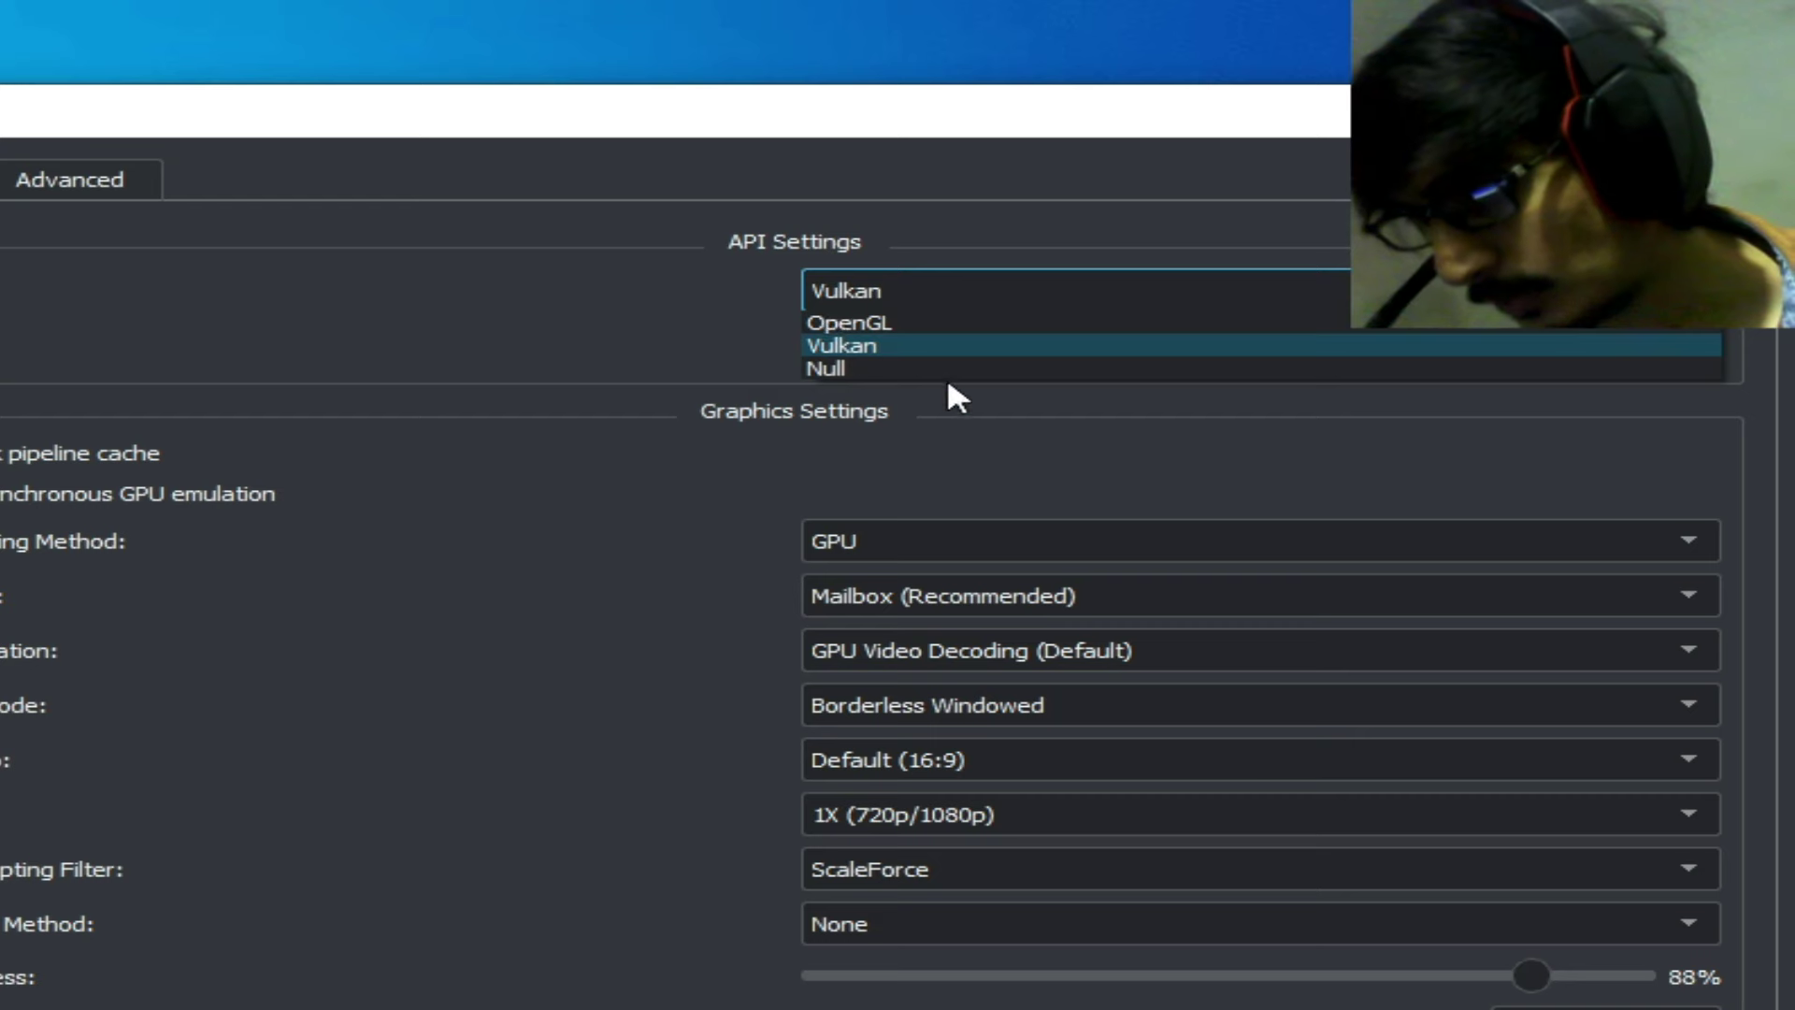
left_click(868, 344)
left_click(935, 345)
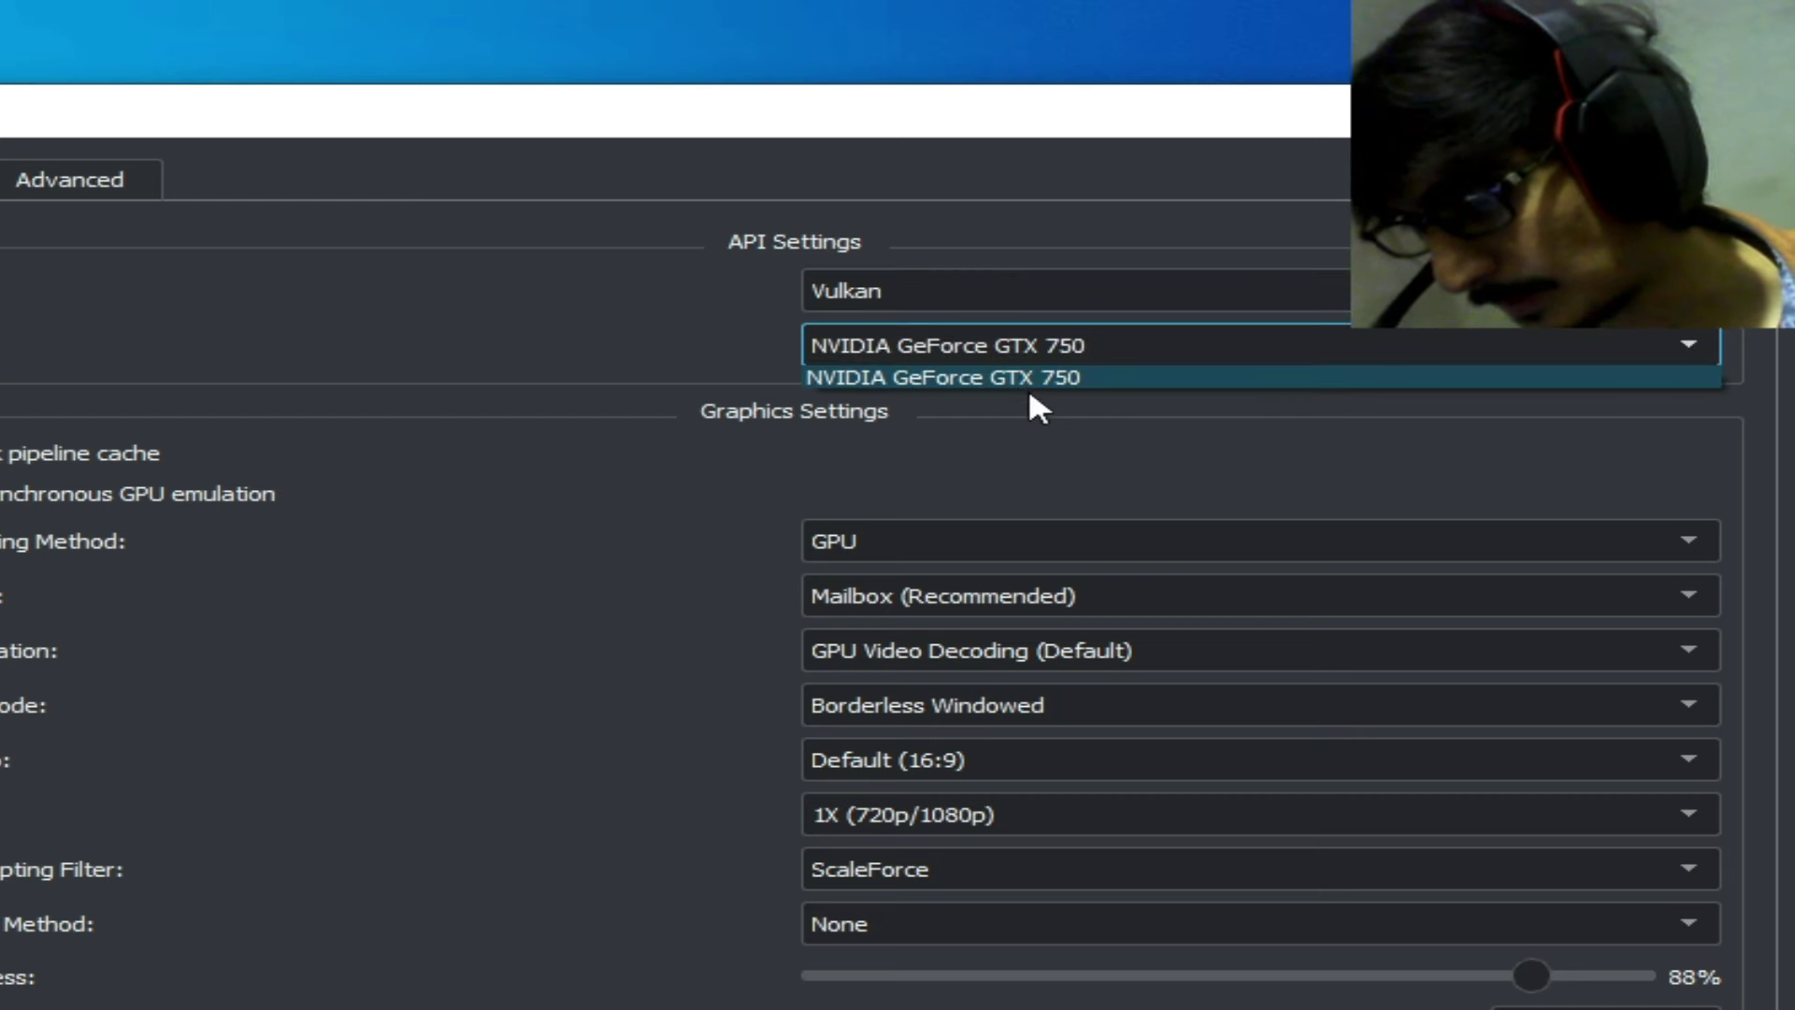
left_click(964, 378)
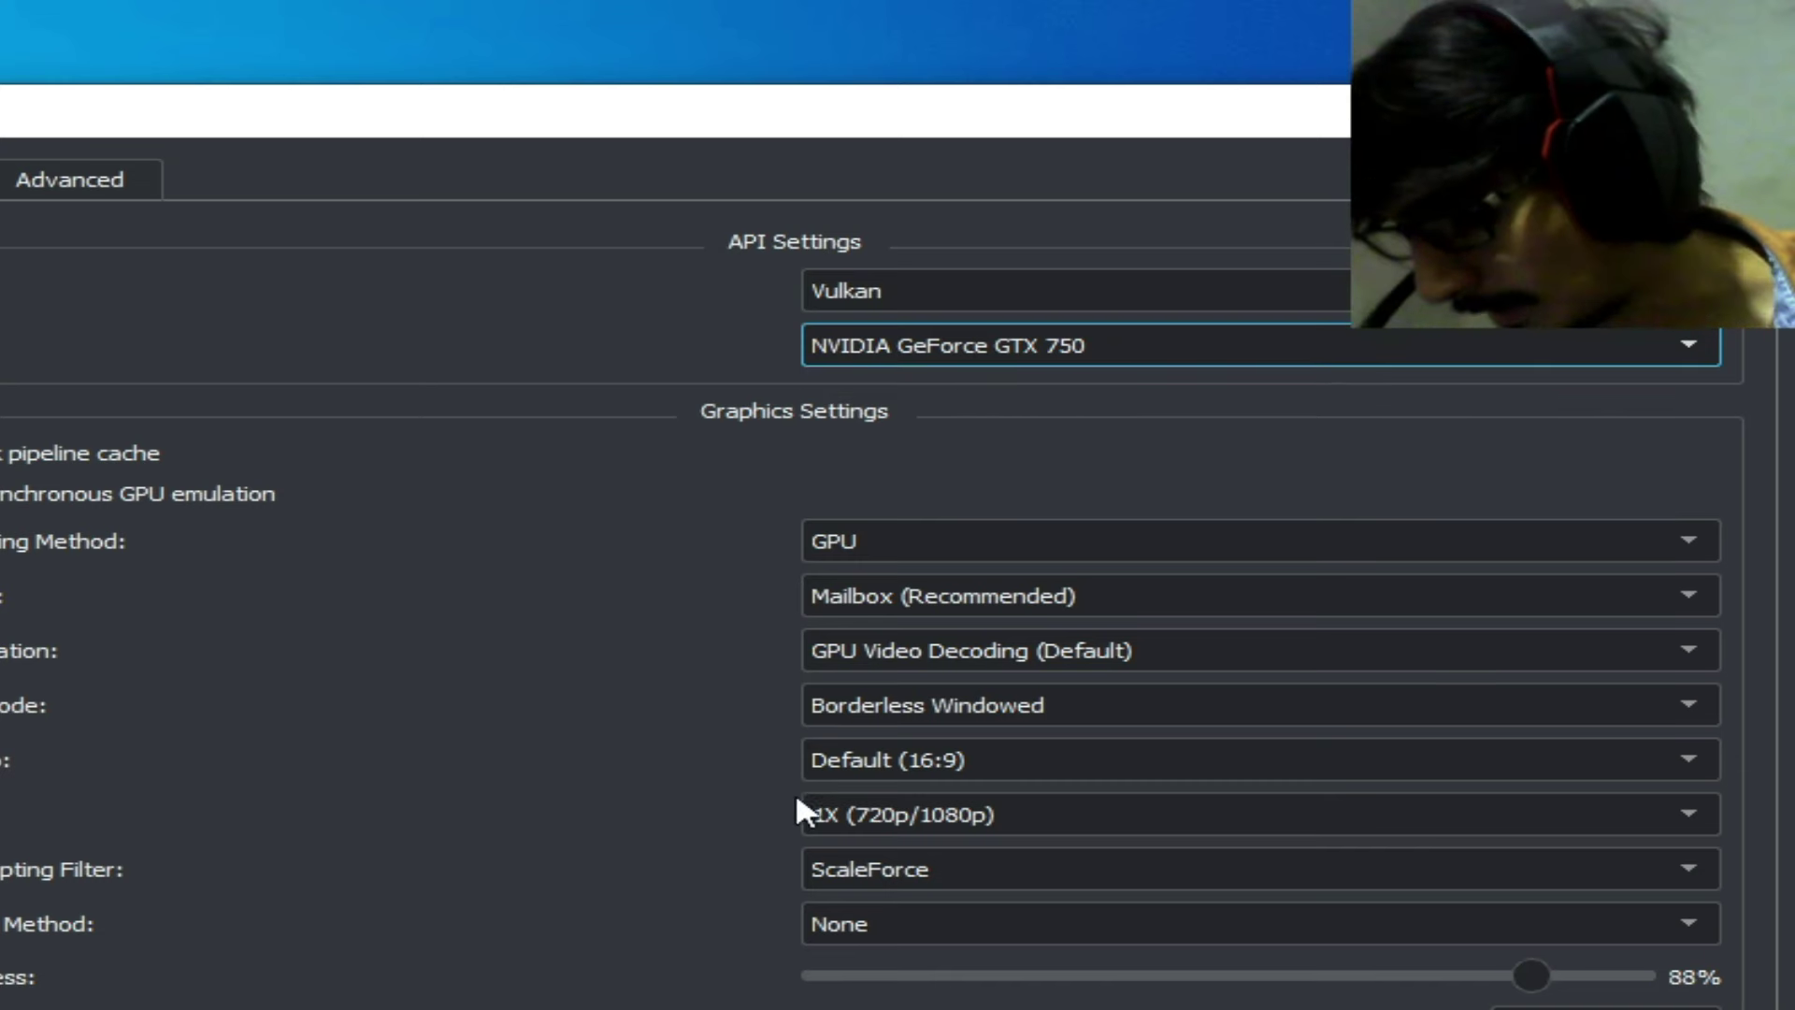
left_click(894, 598)
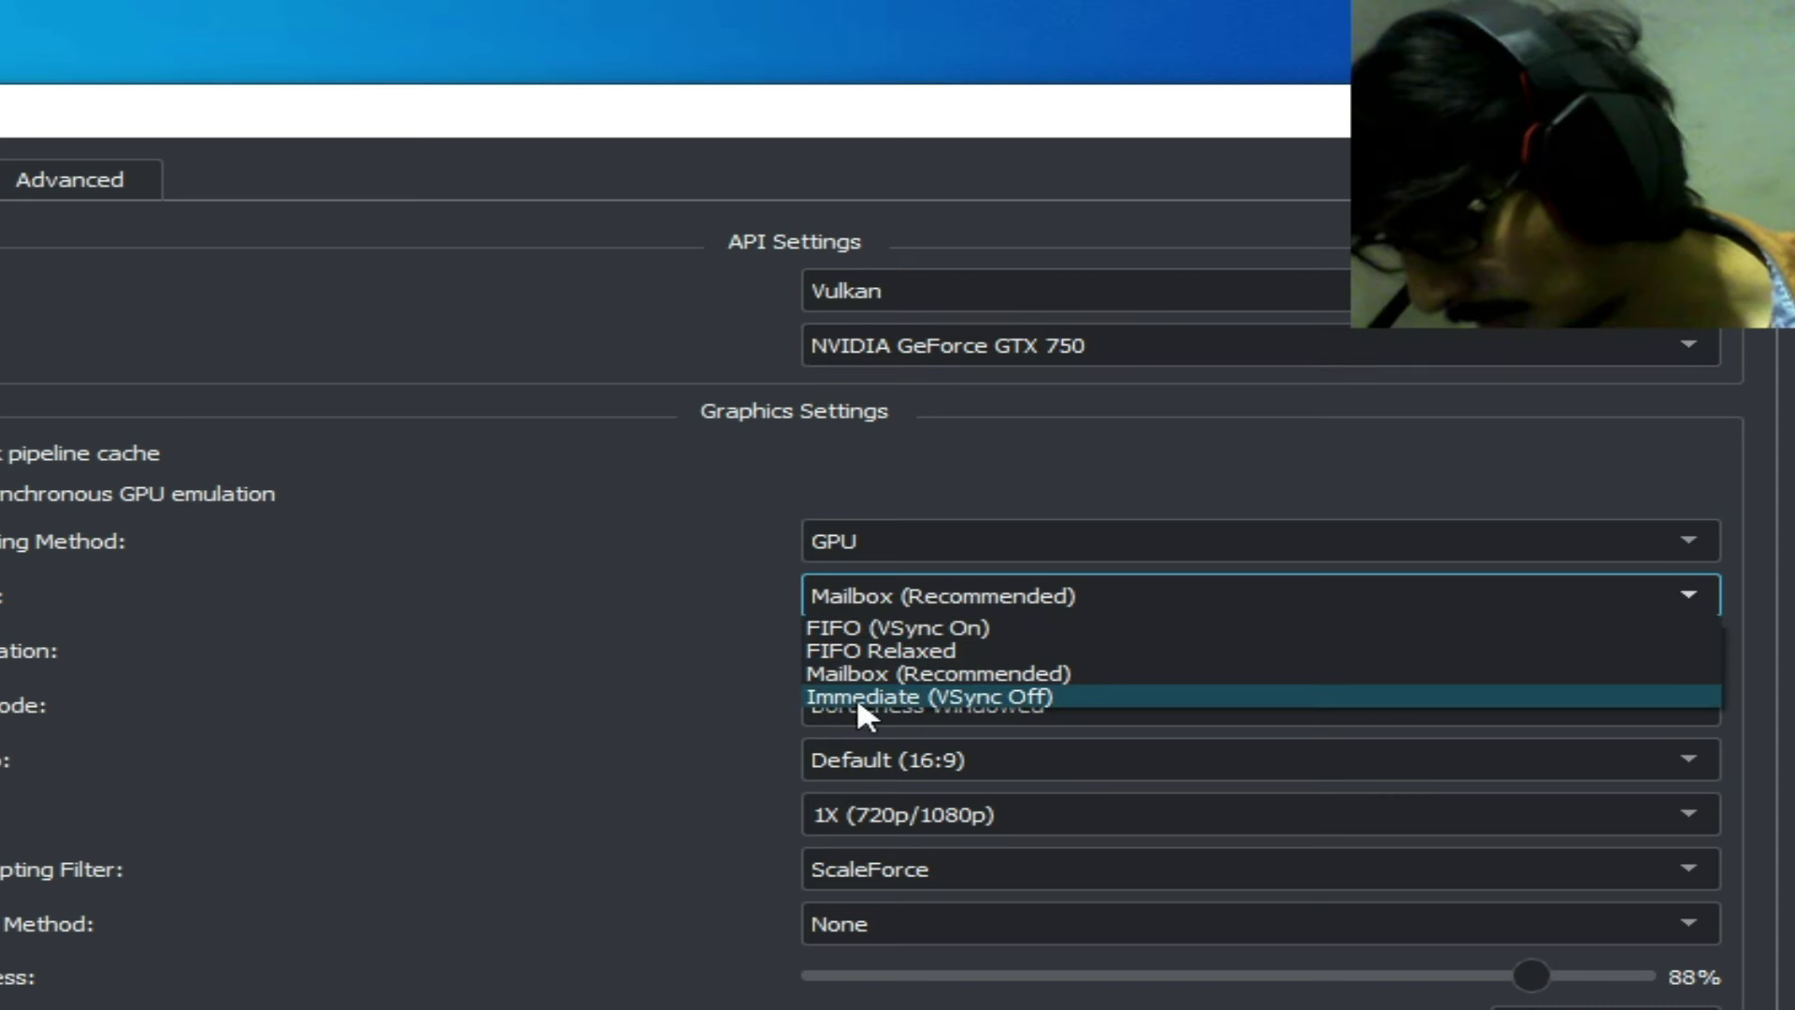
left_click(884, 675)
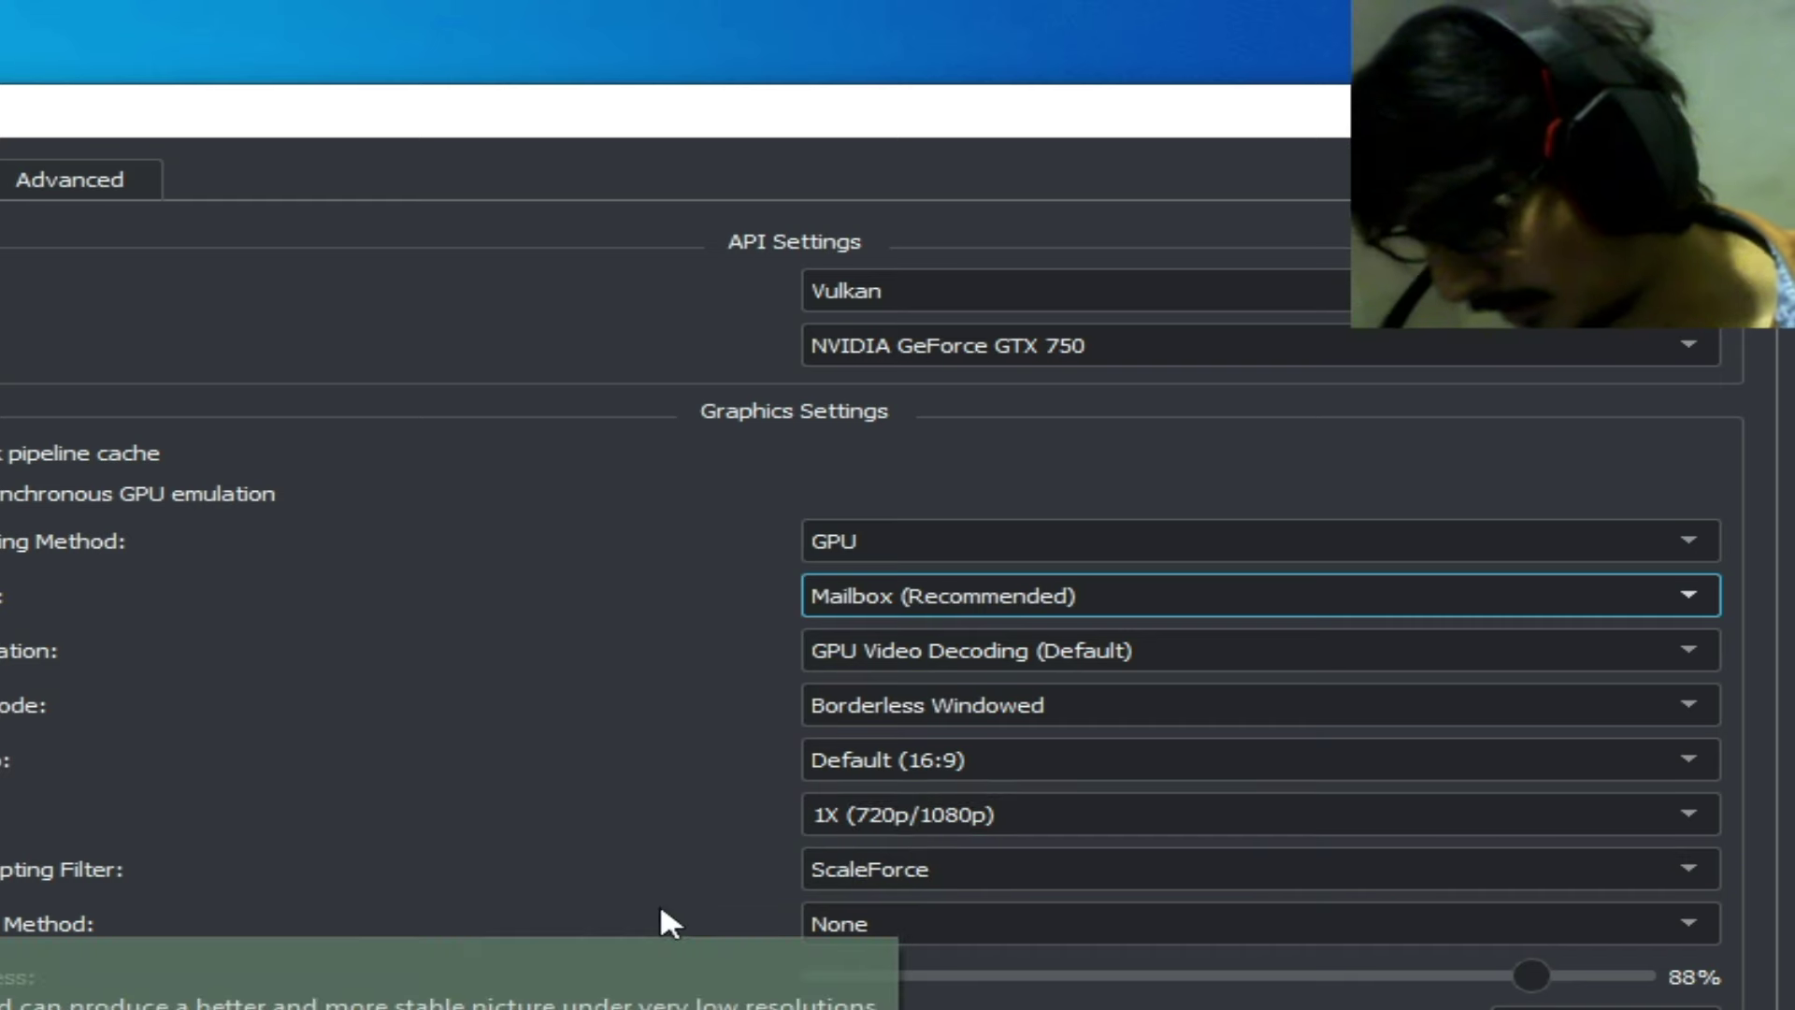
Set the window adapting filter to AMD FidelityFX Super Resolution.
left_click(810, 860)
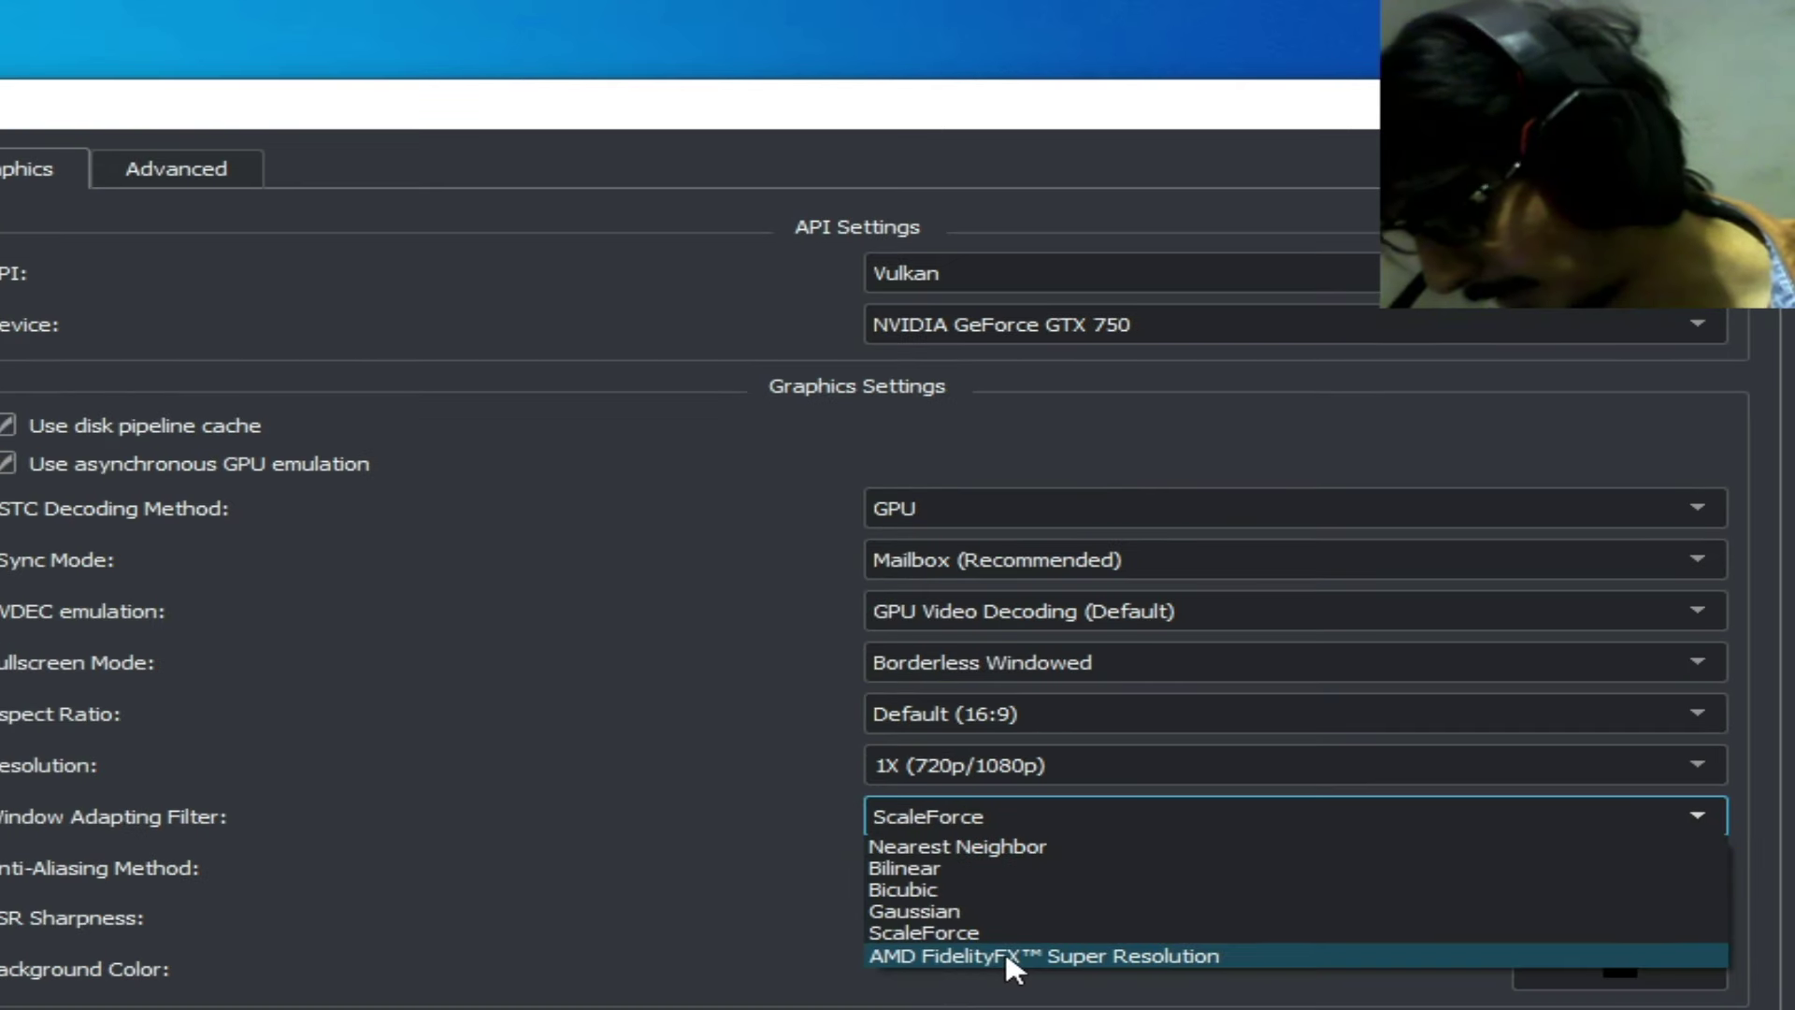
left_click(1006, 953)
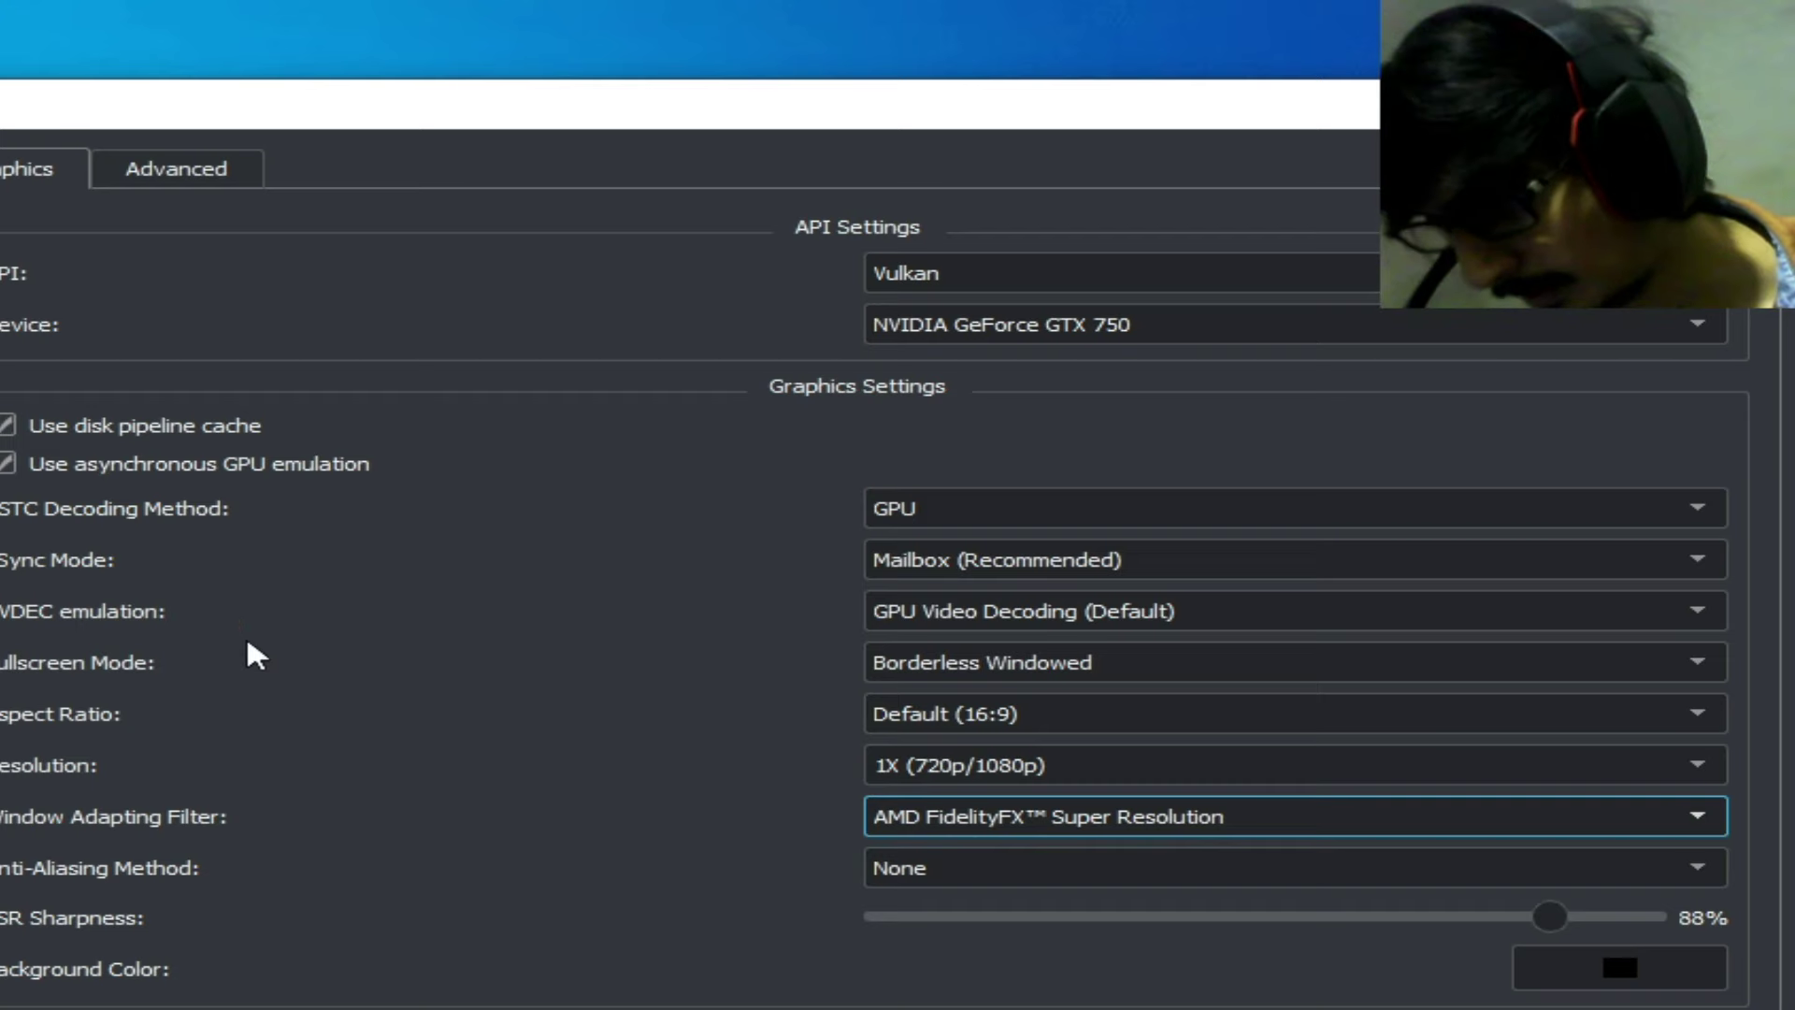
mouse_move(18, 624)
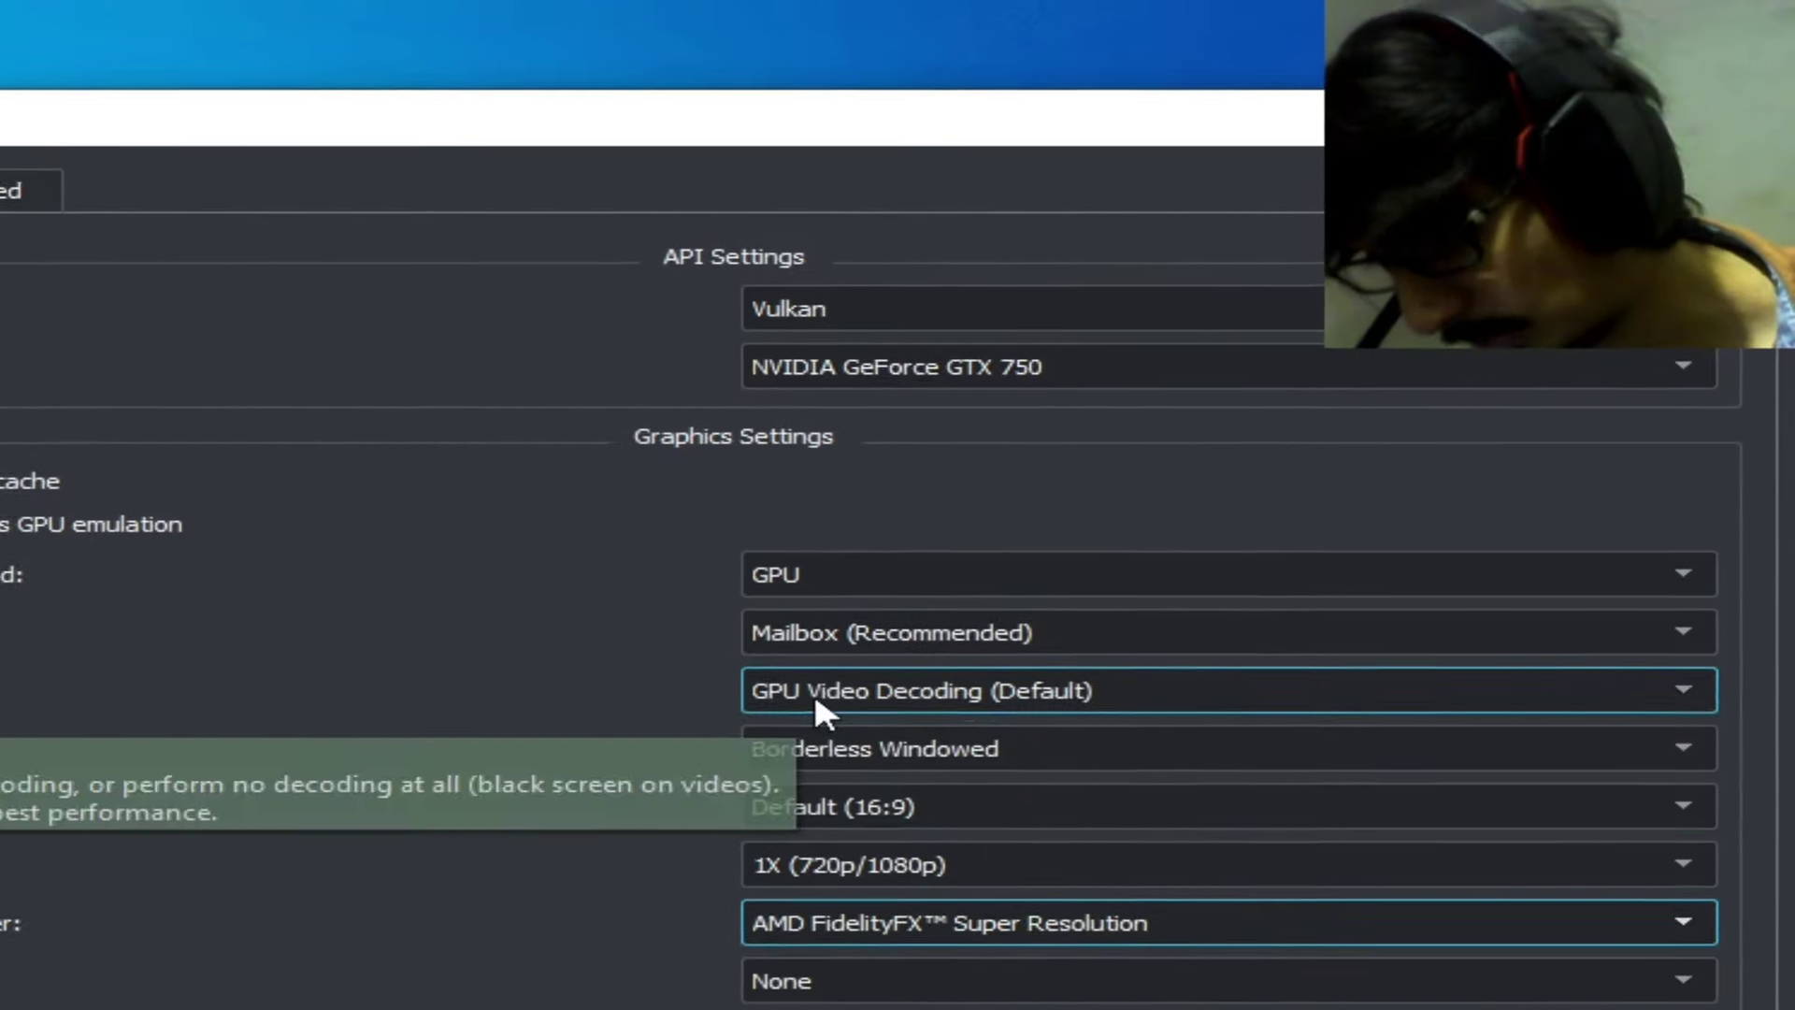
Try CPU Video Decoding for NVDEC, then settle on GPU Video Decoding (Default).
left_click(925, 610)
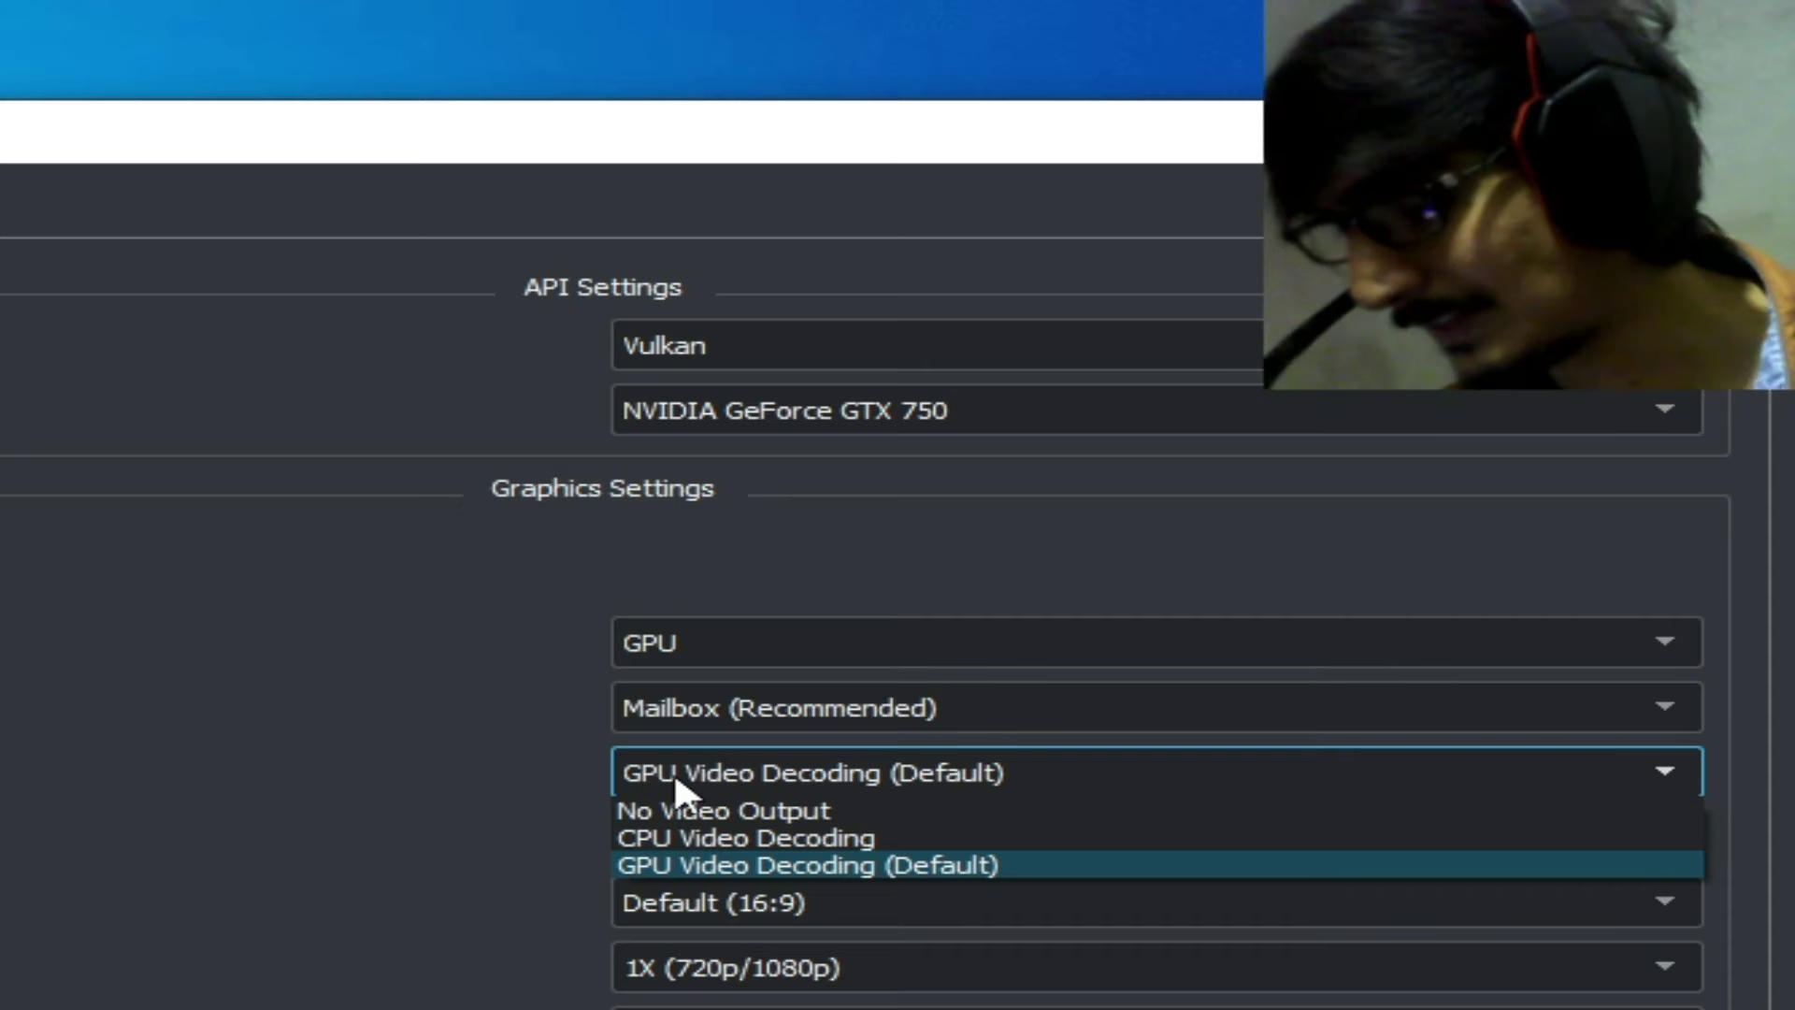
left_click(675, 837)
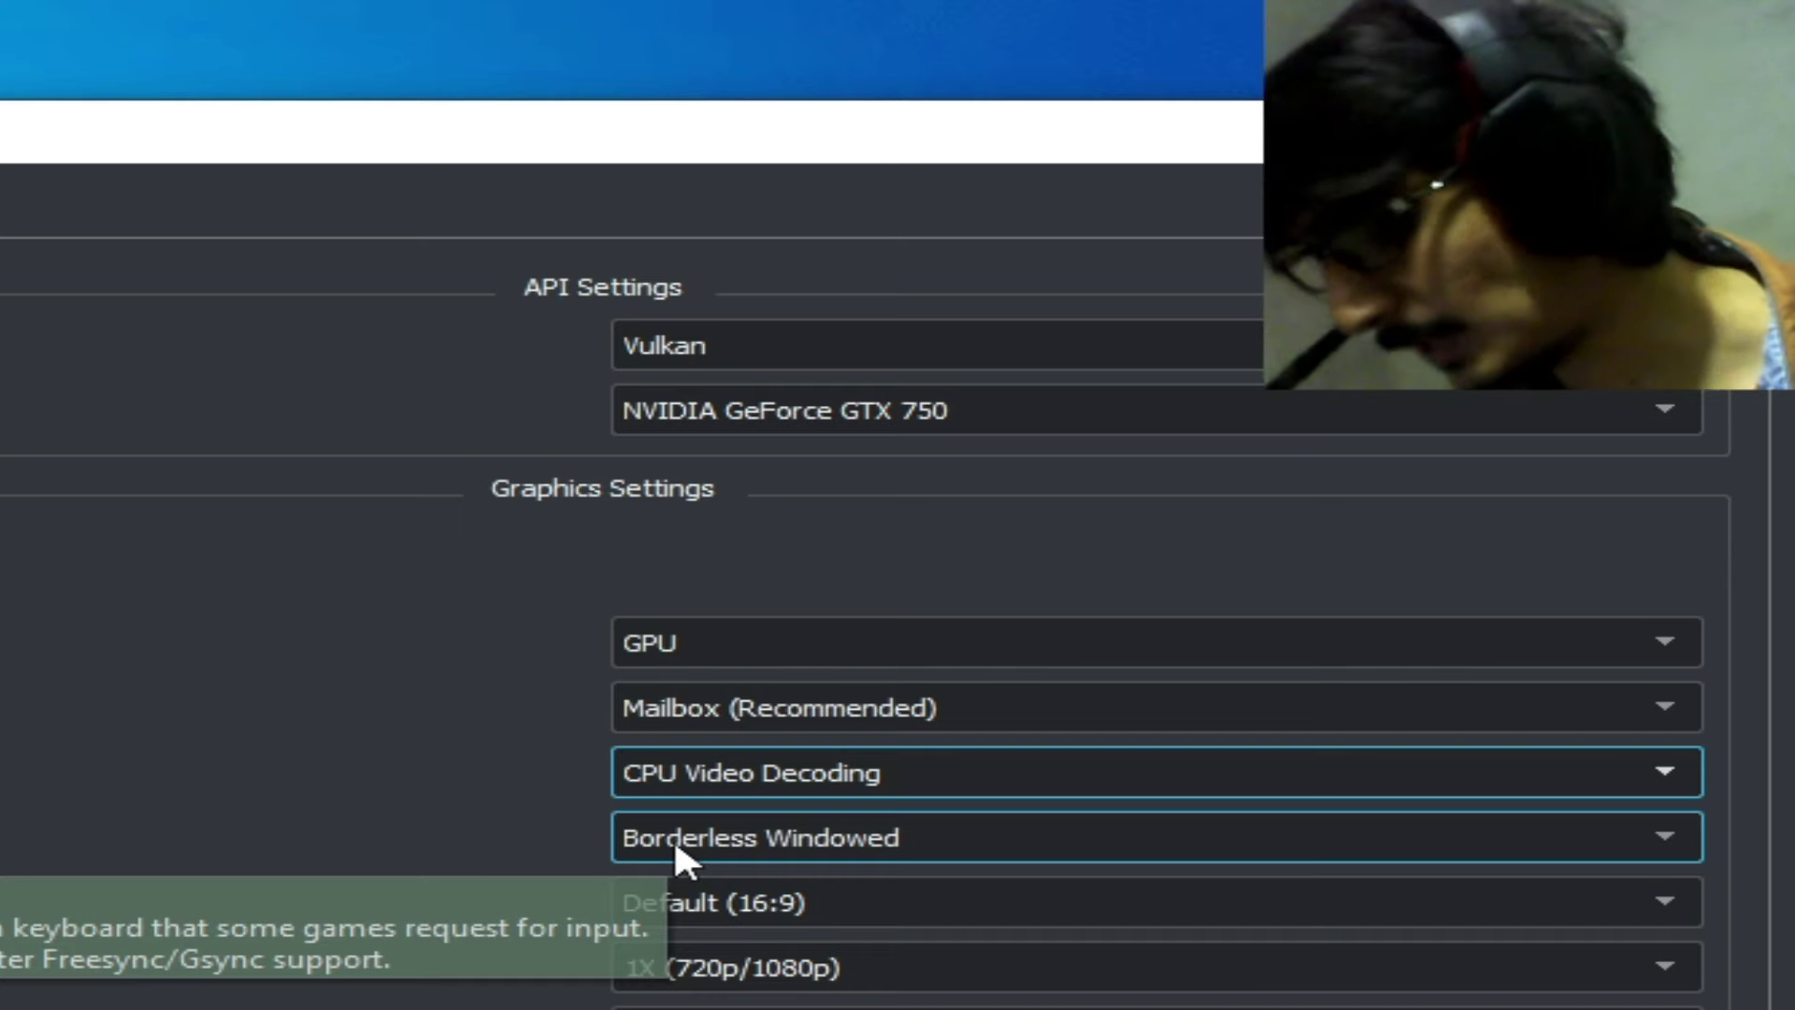
left_click(690, 770)
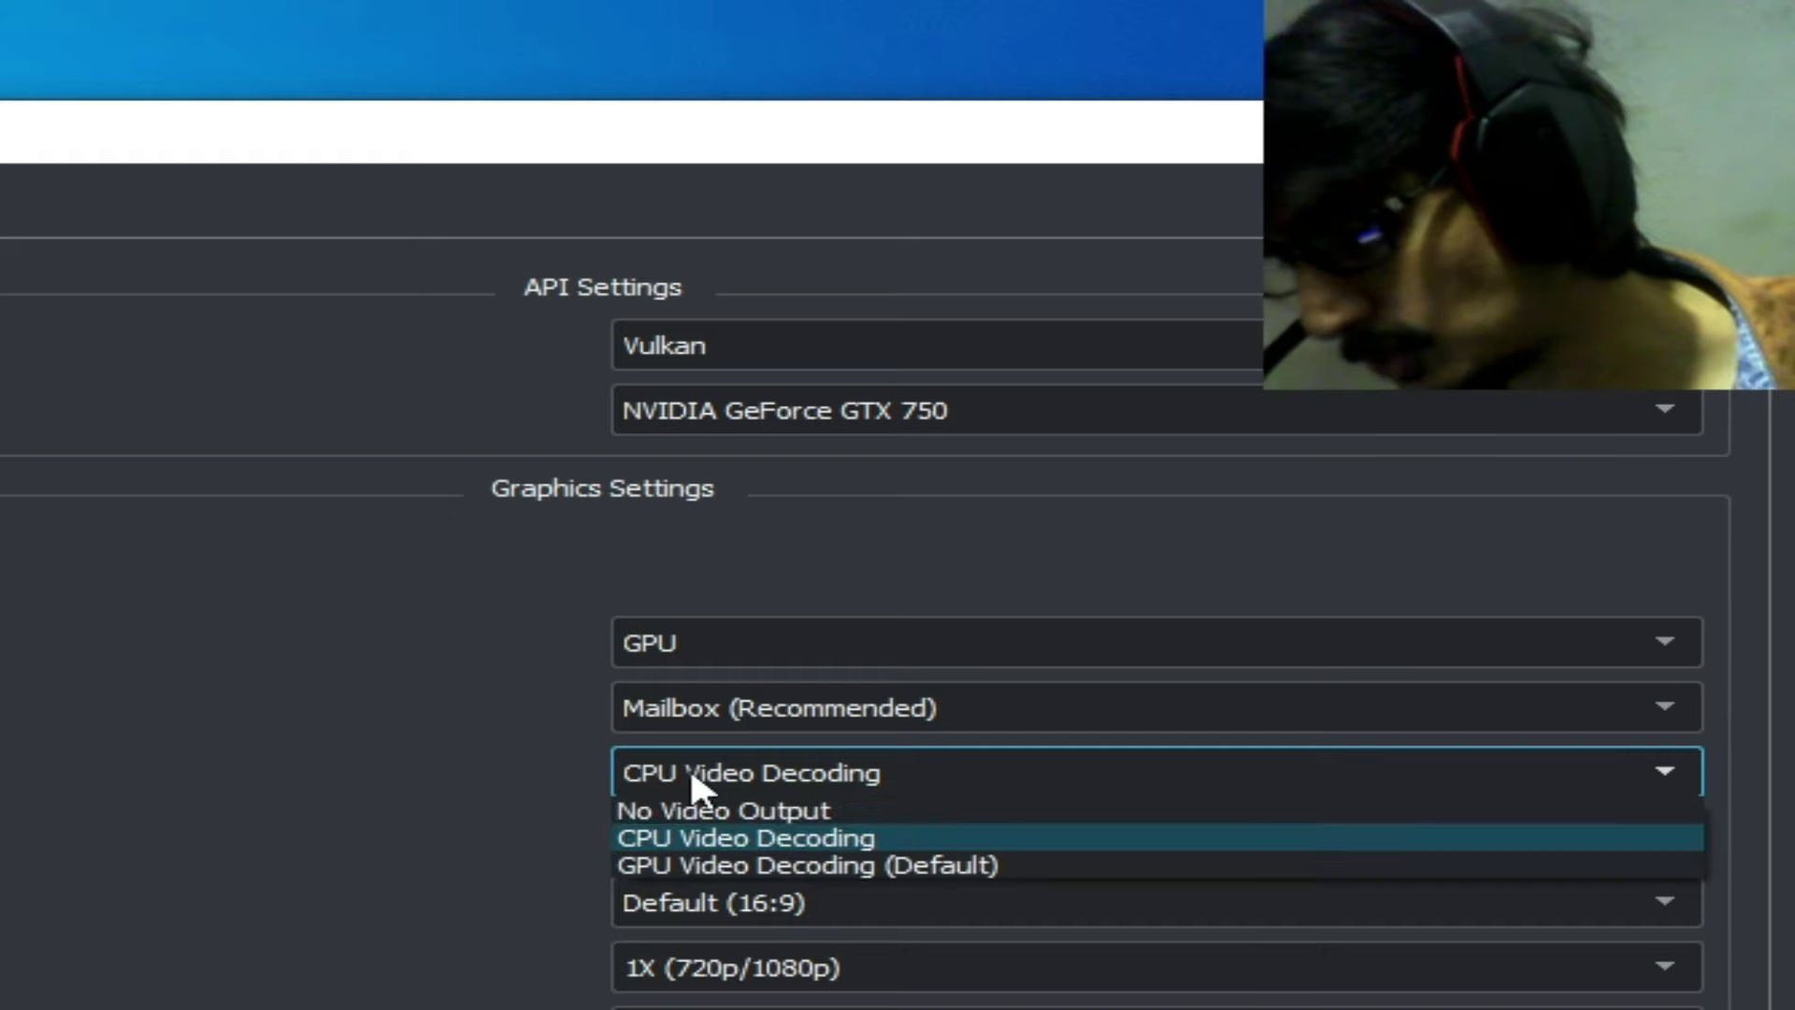
left_click(717, 866)
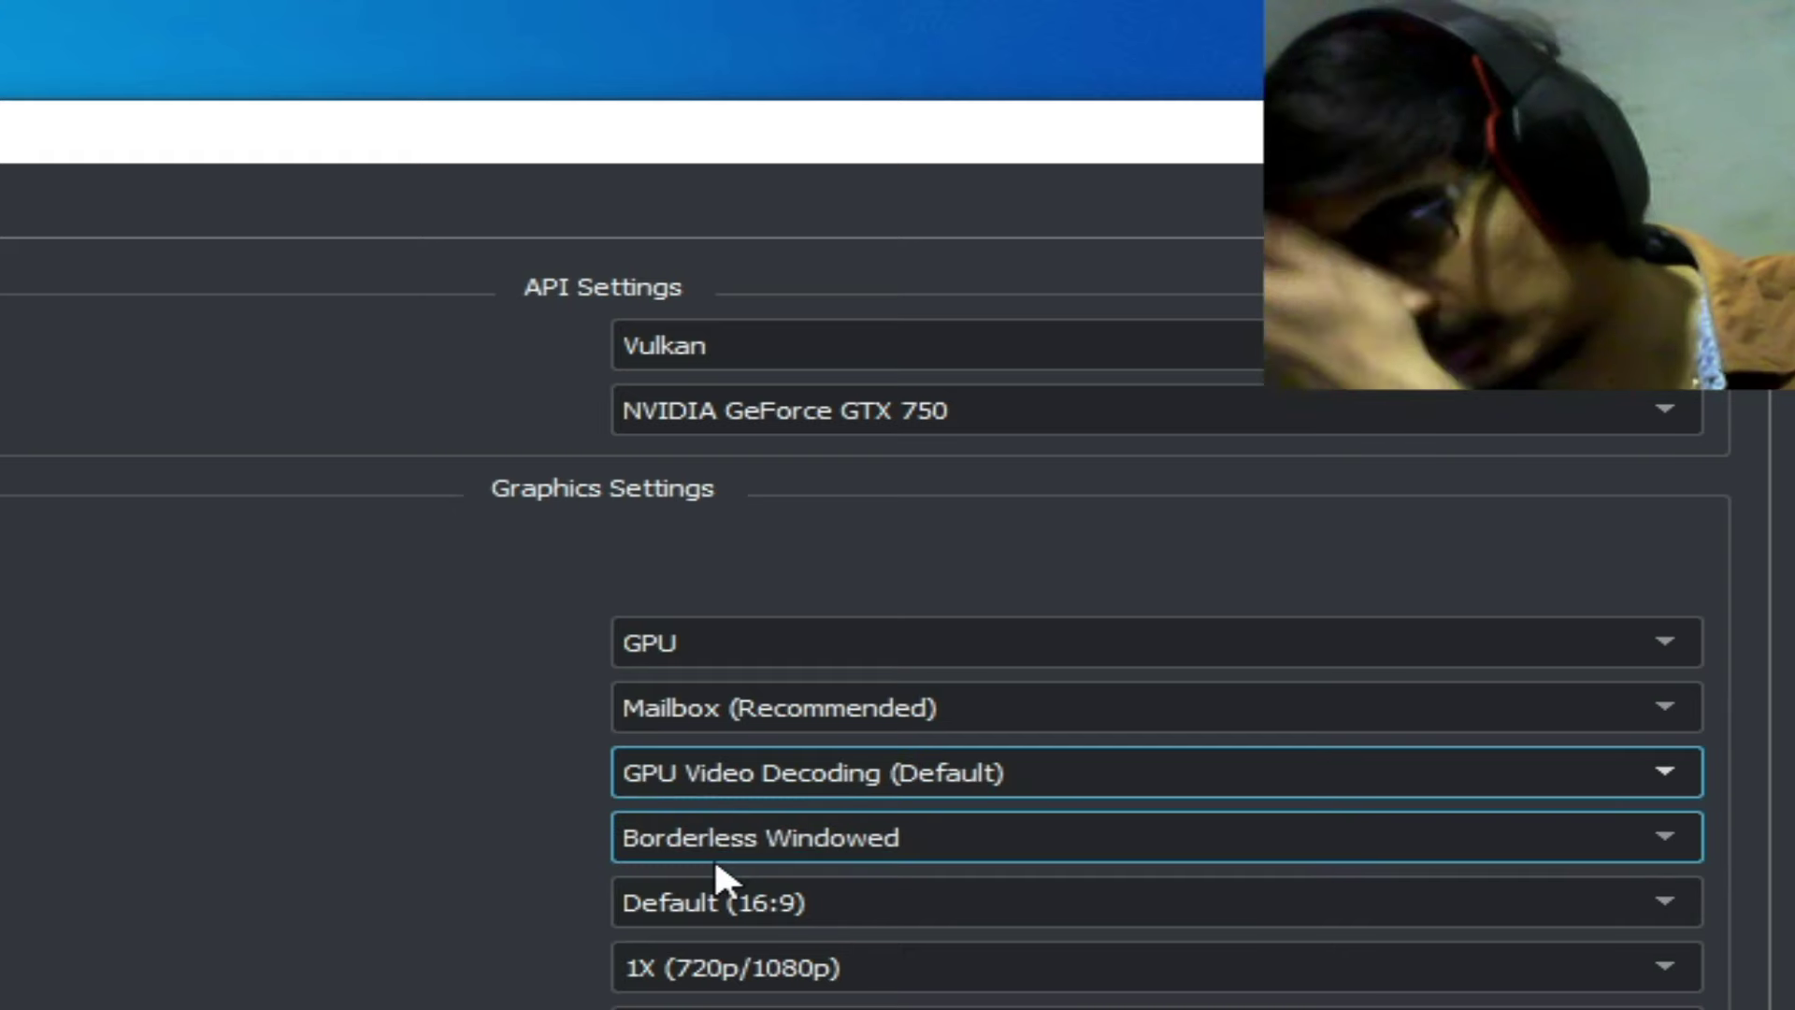
left_click(738, 774)
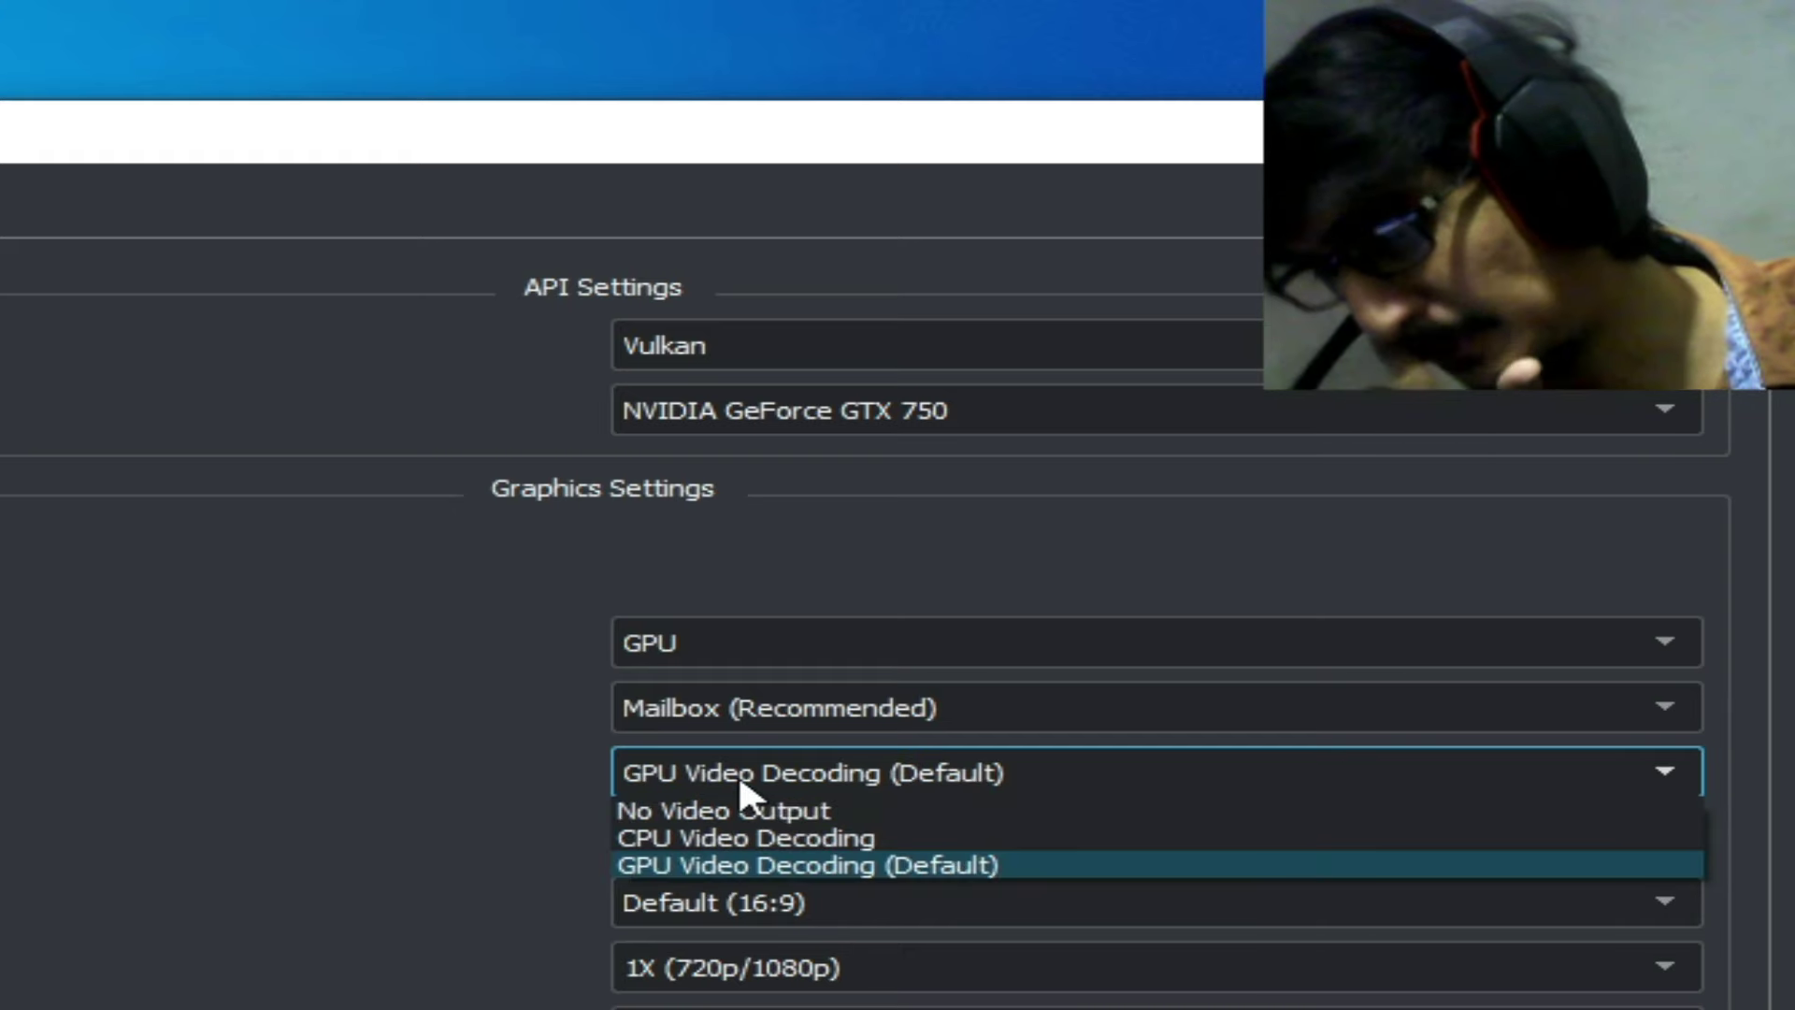
left_click(727, 838)
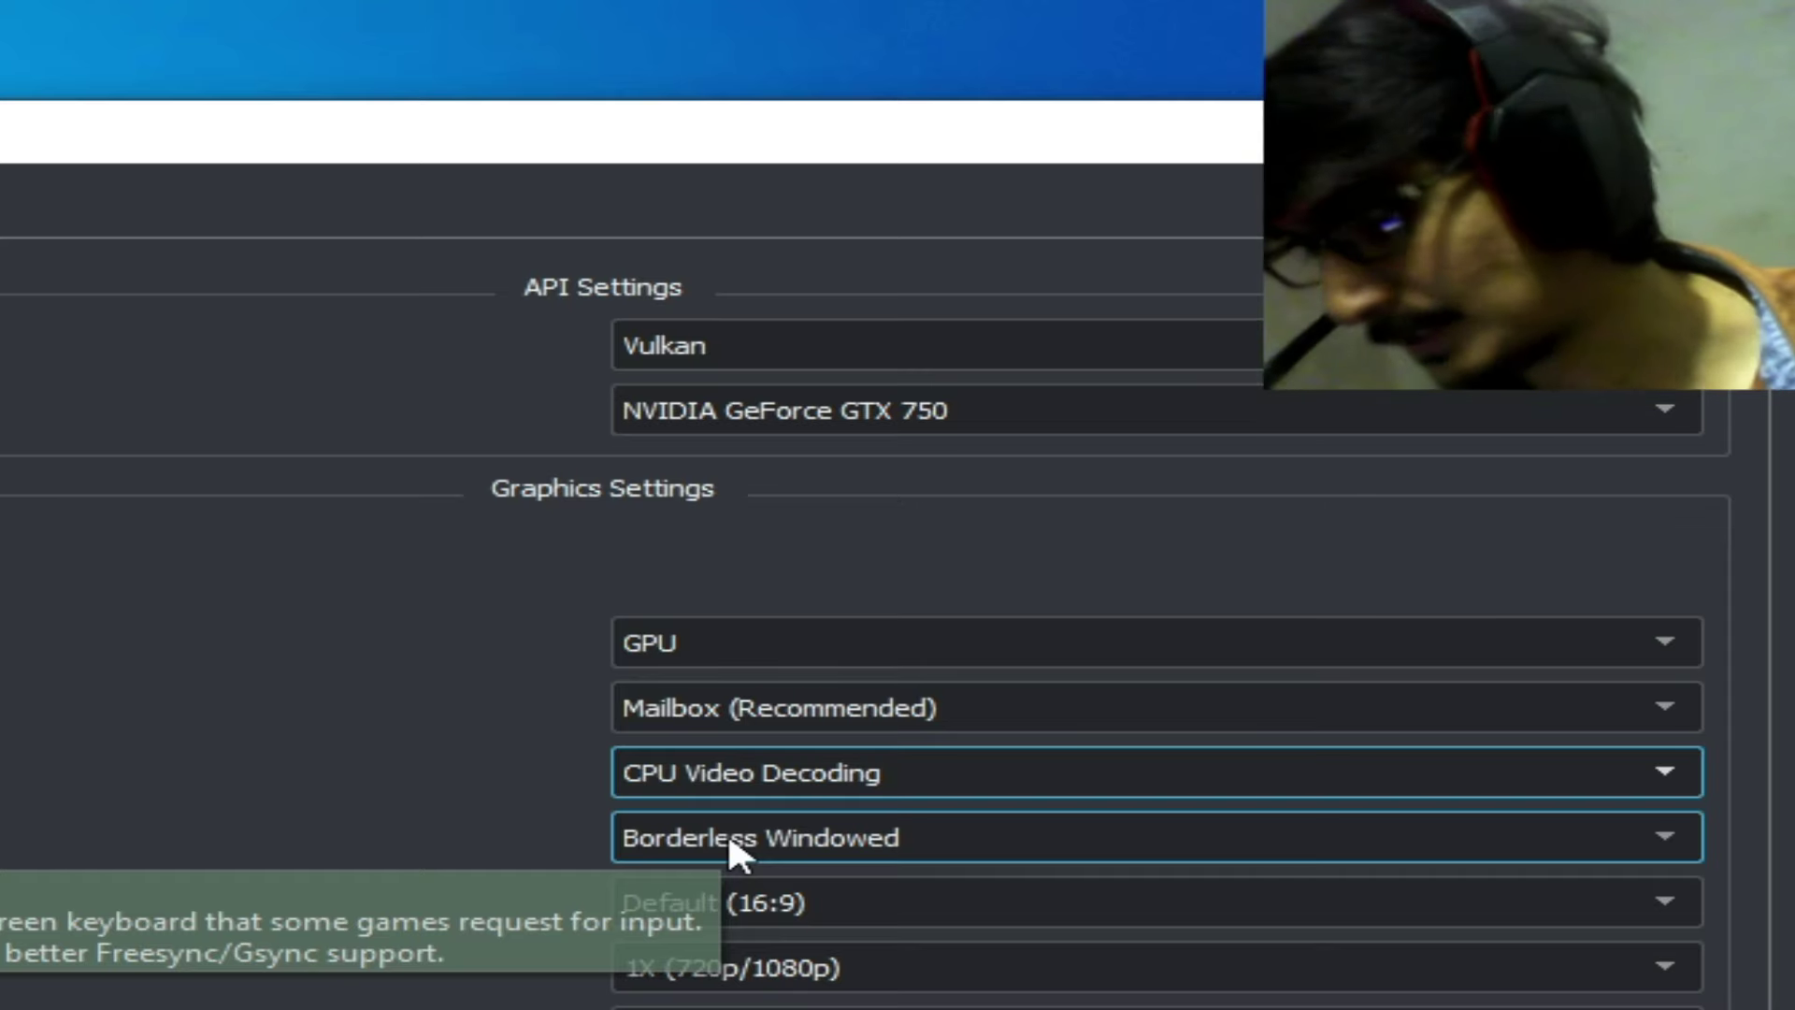
left_click(730, 776)
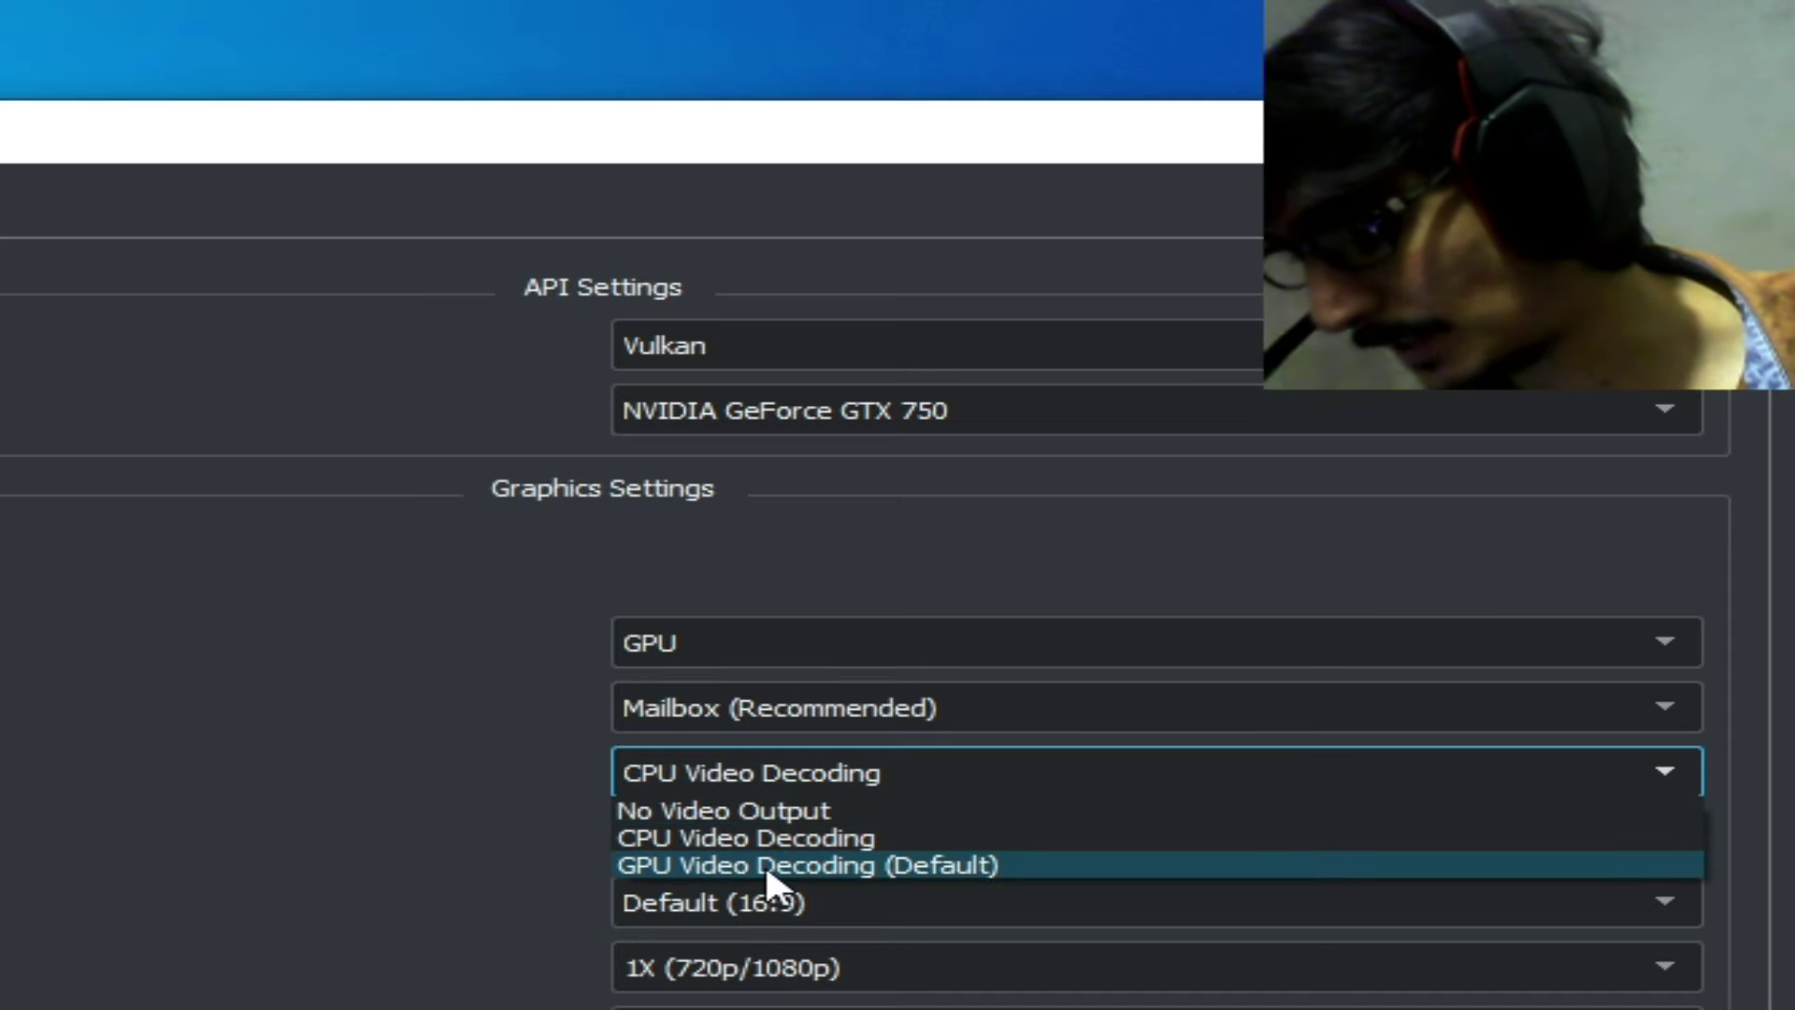
left_click(765, 862)
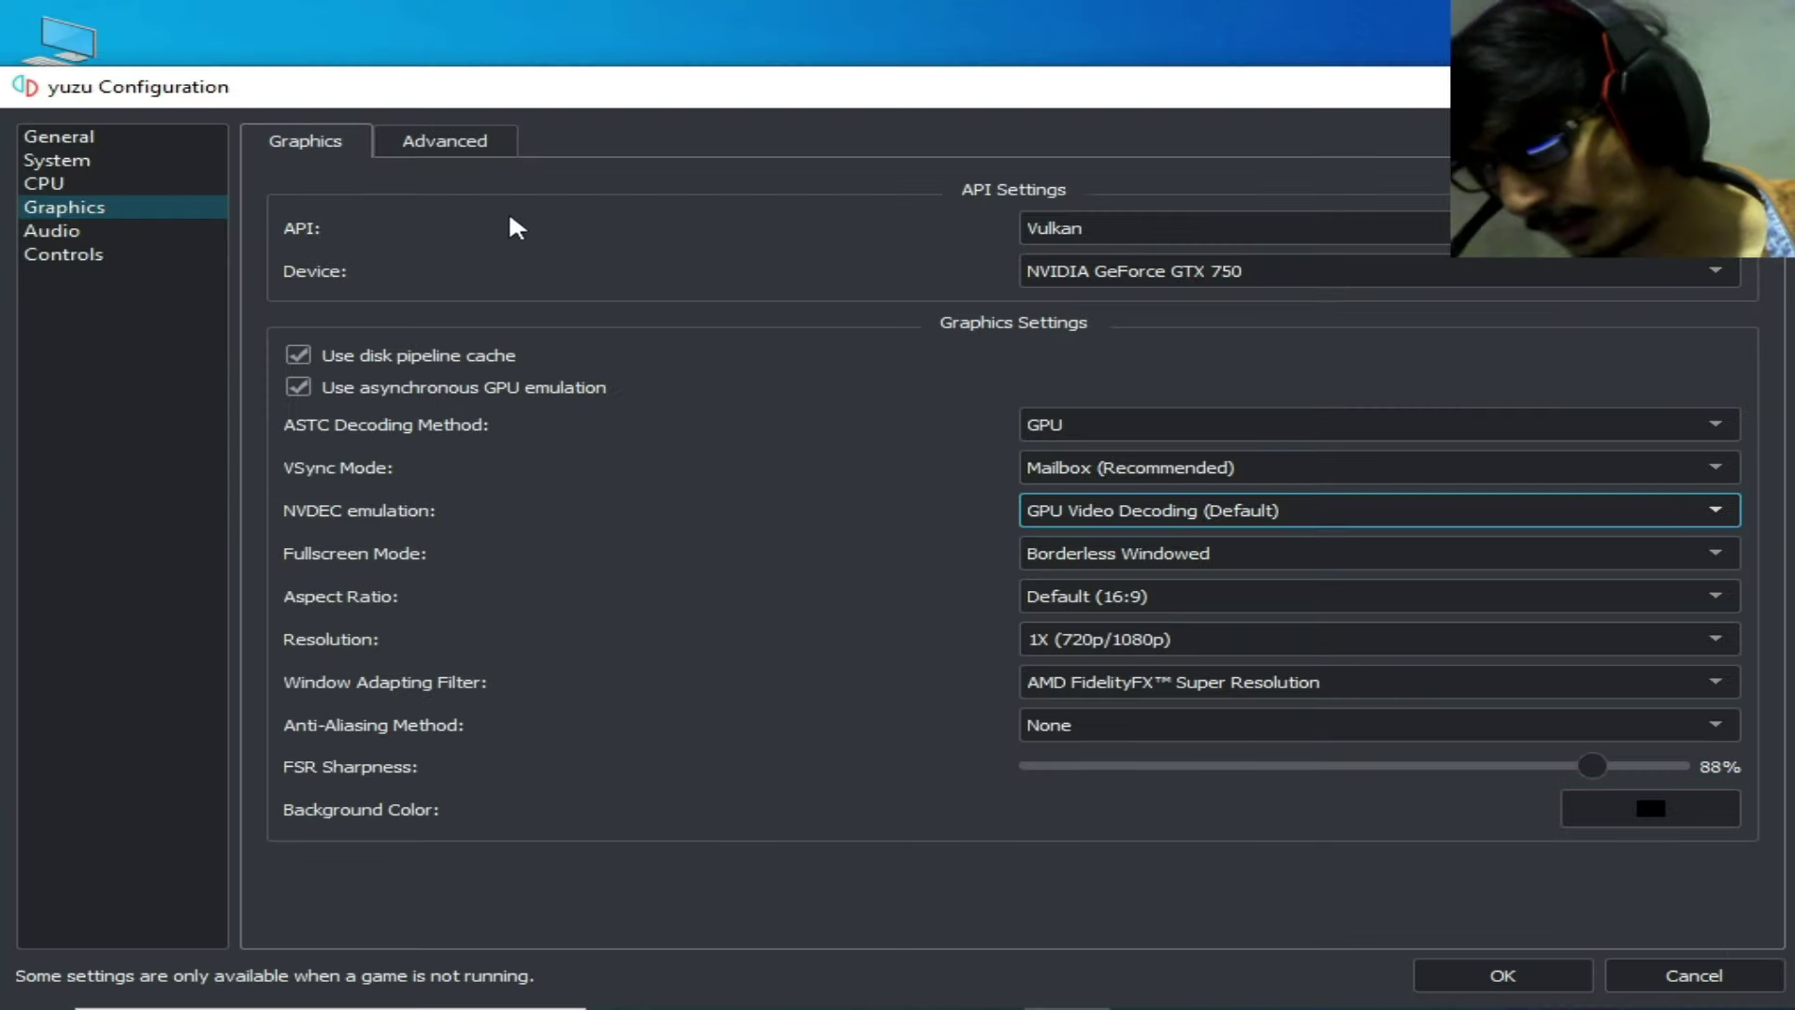
left_click(475, 141)
Set Accuracy Level to High, and set ASTC recompression to BC3 (Medium quality) after trying Uncompressed.
mouse_move(853, 322)
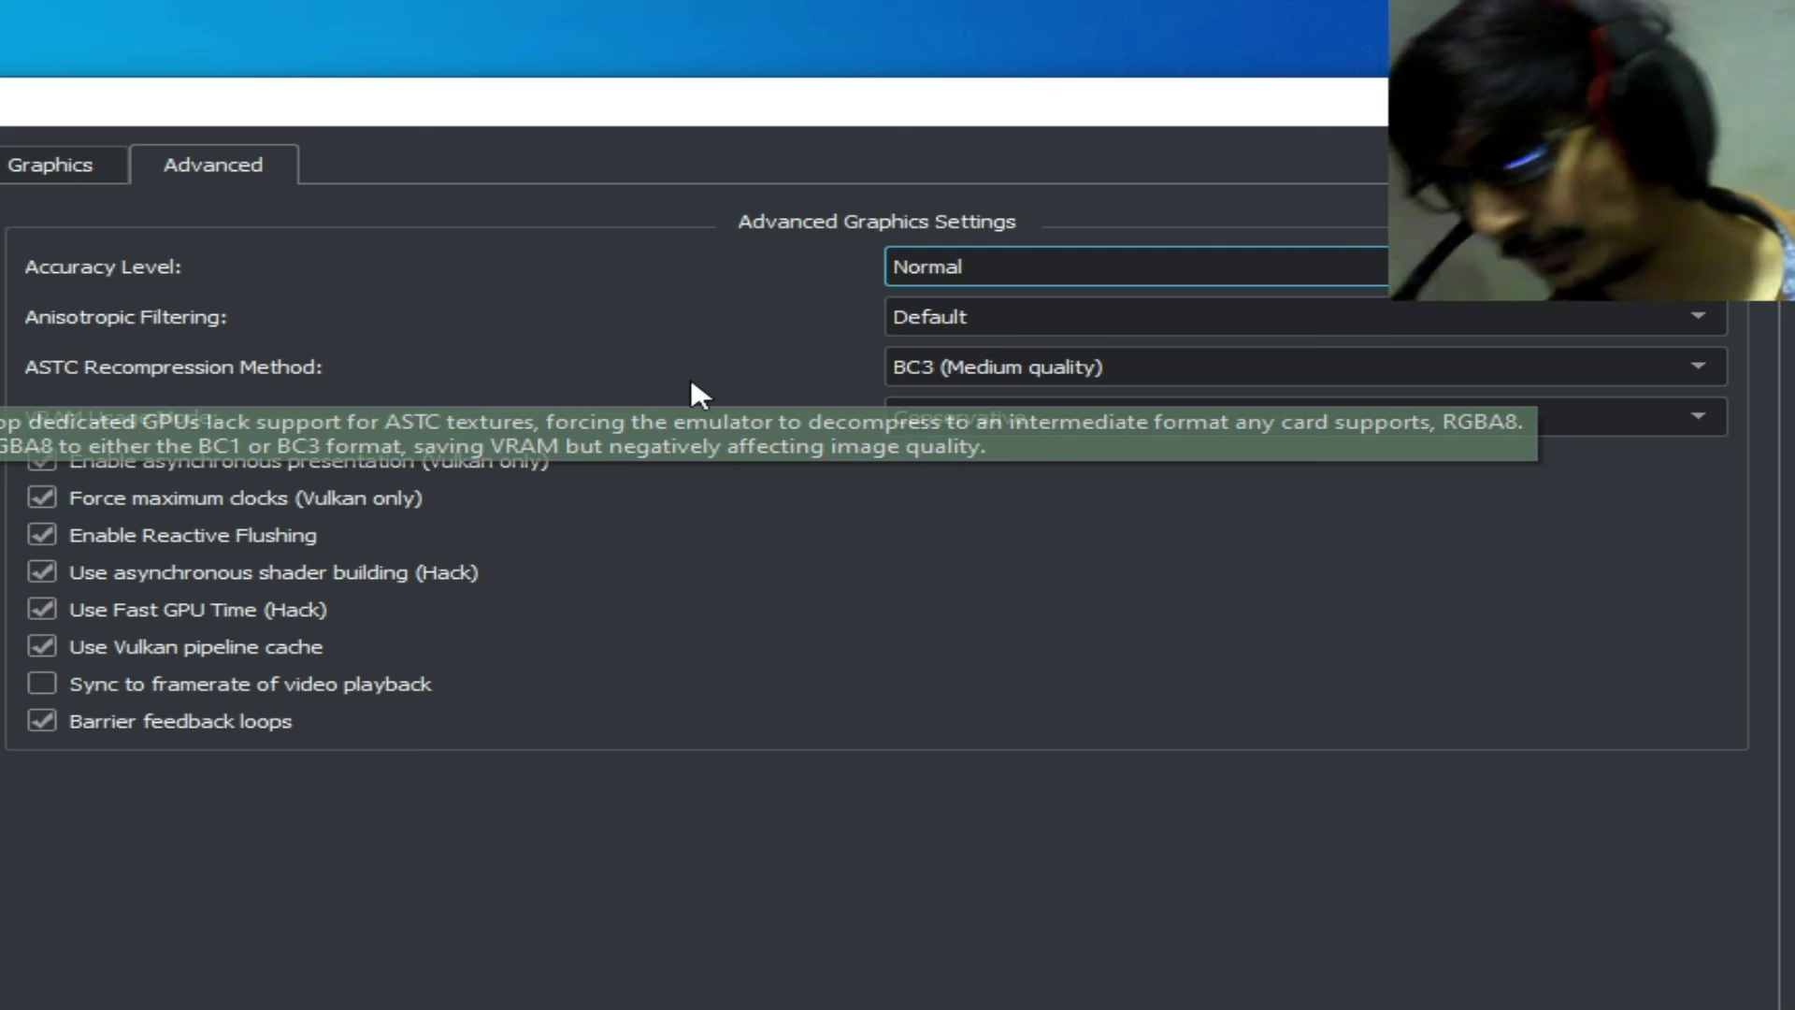
left_click(1158, 269)
left_click(949, 318)
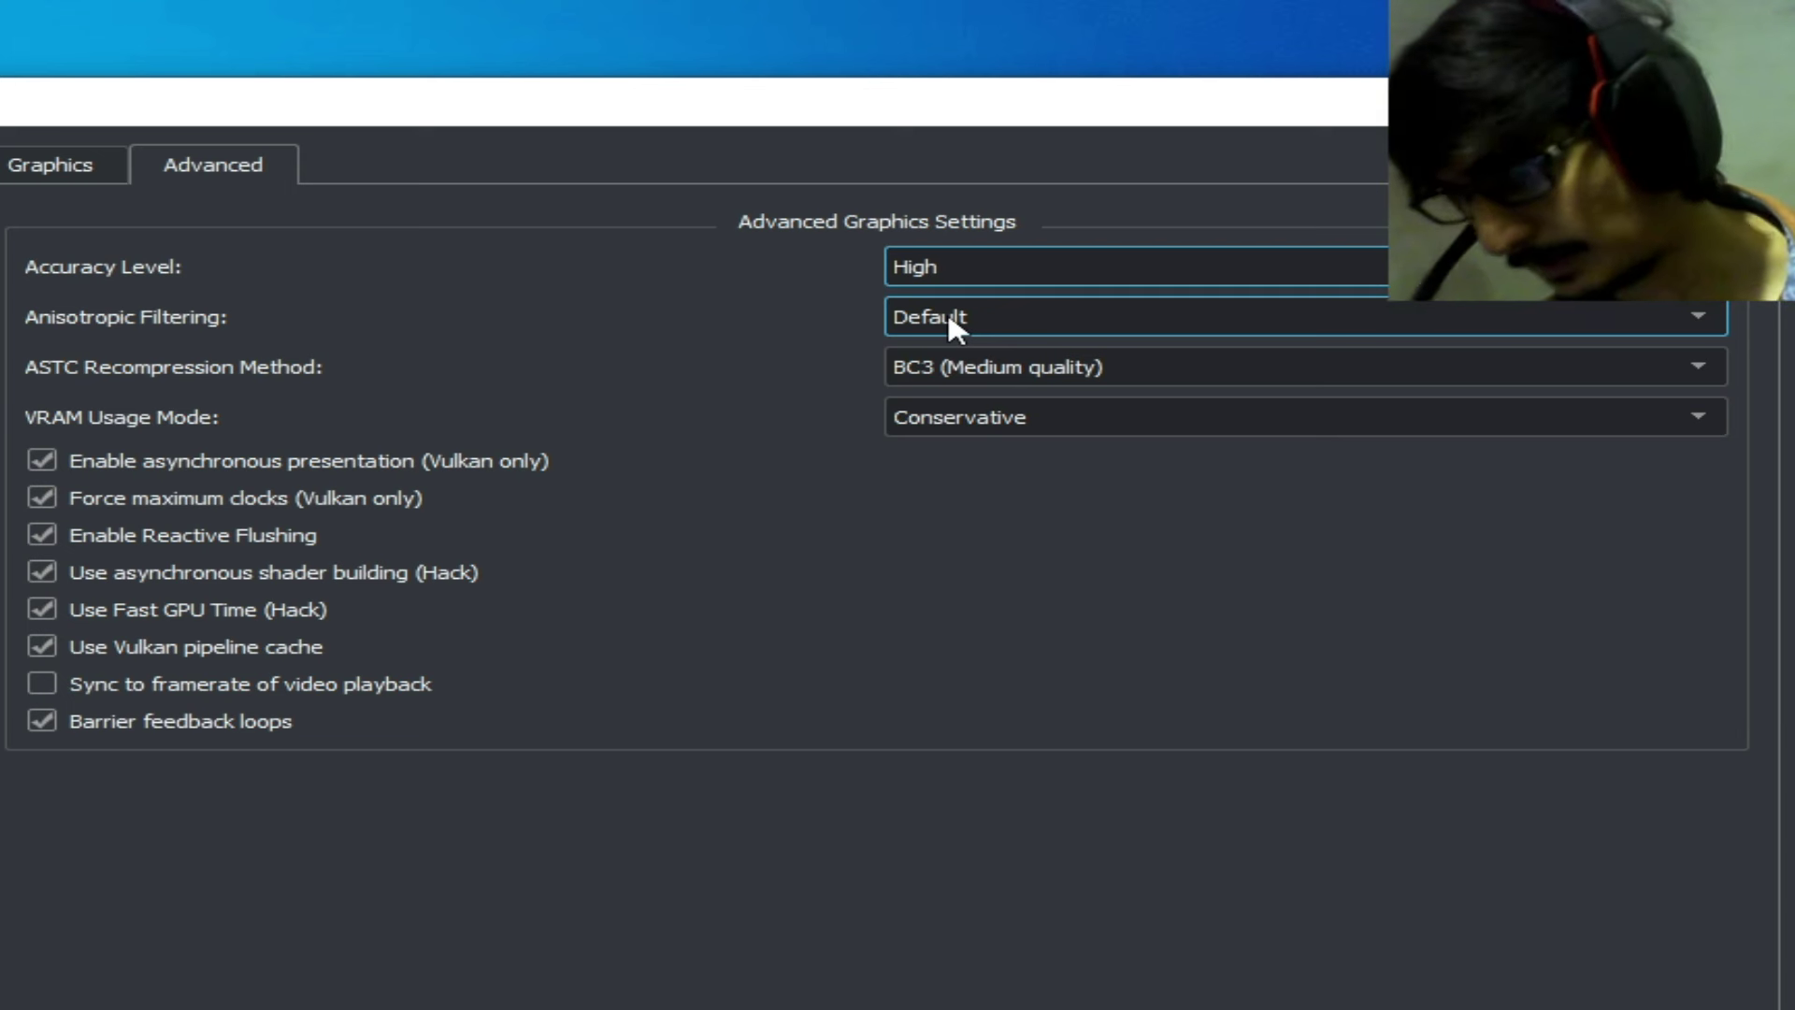
left_click(969, 368)
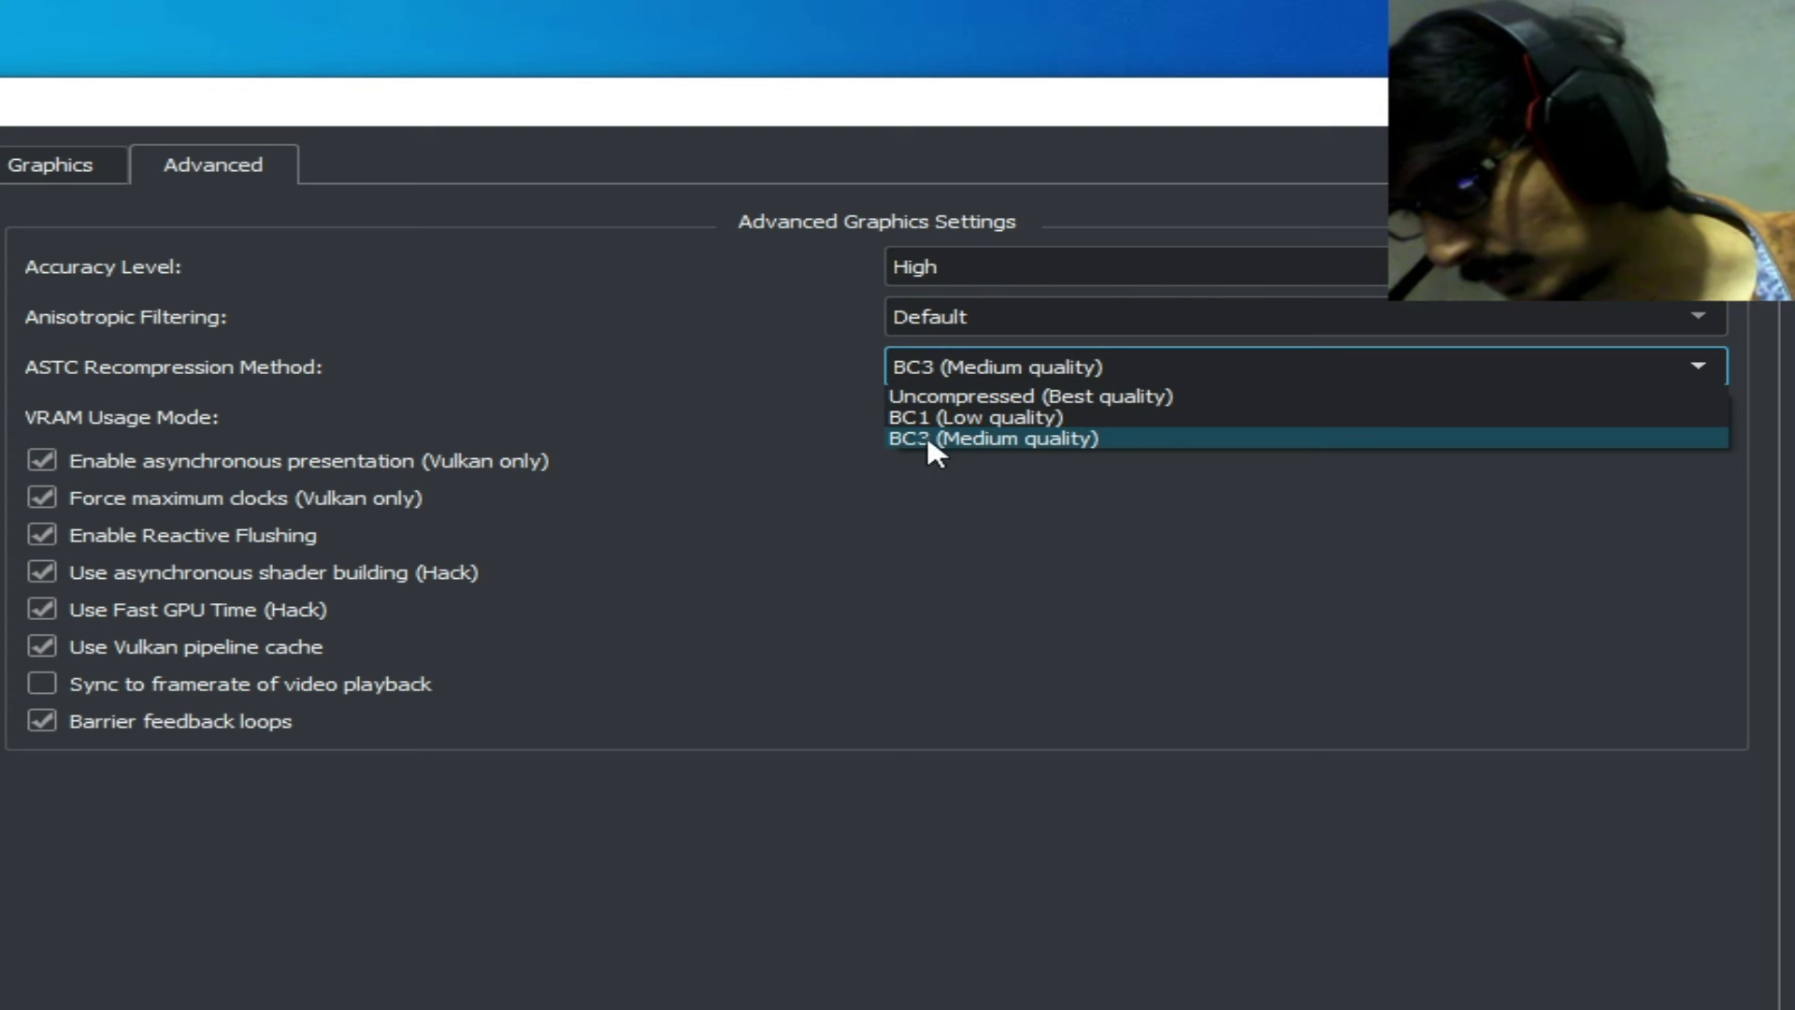
left_click(1040, 398)
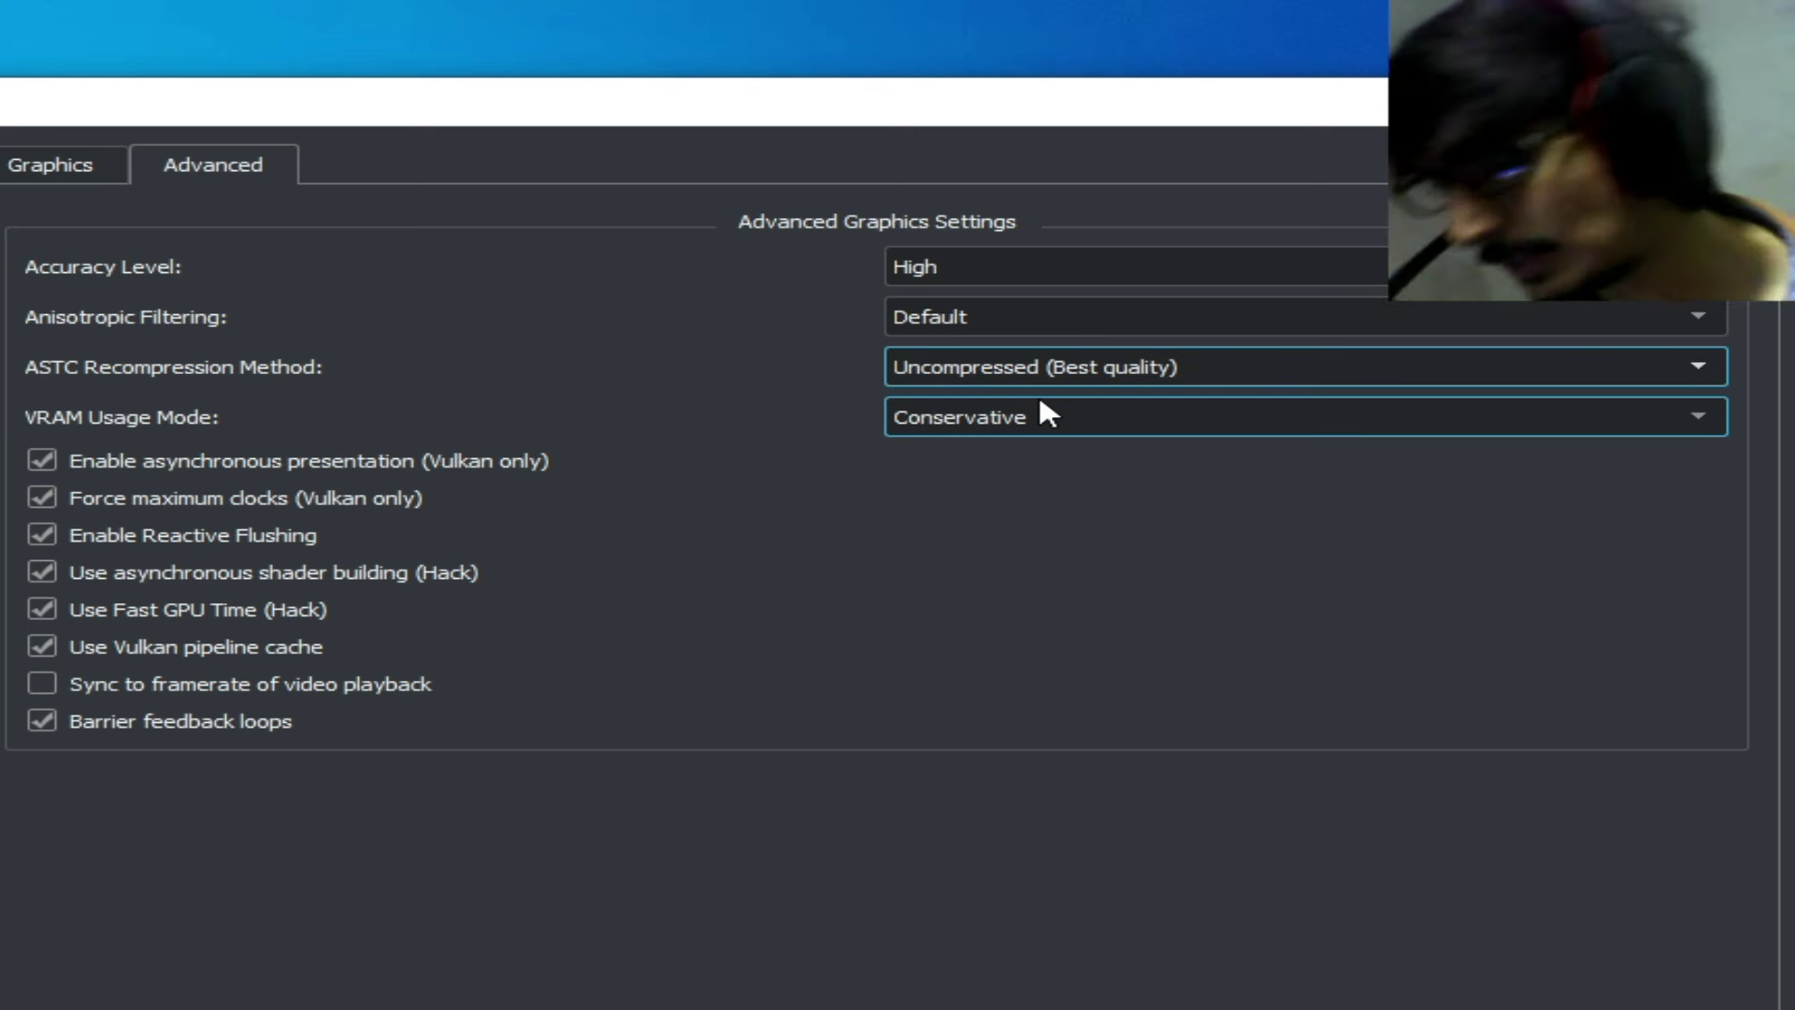
left_click(1038, 379)
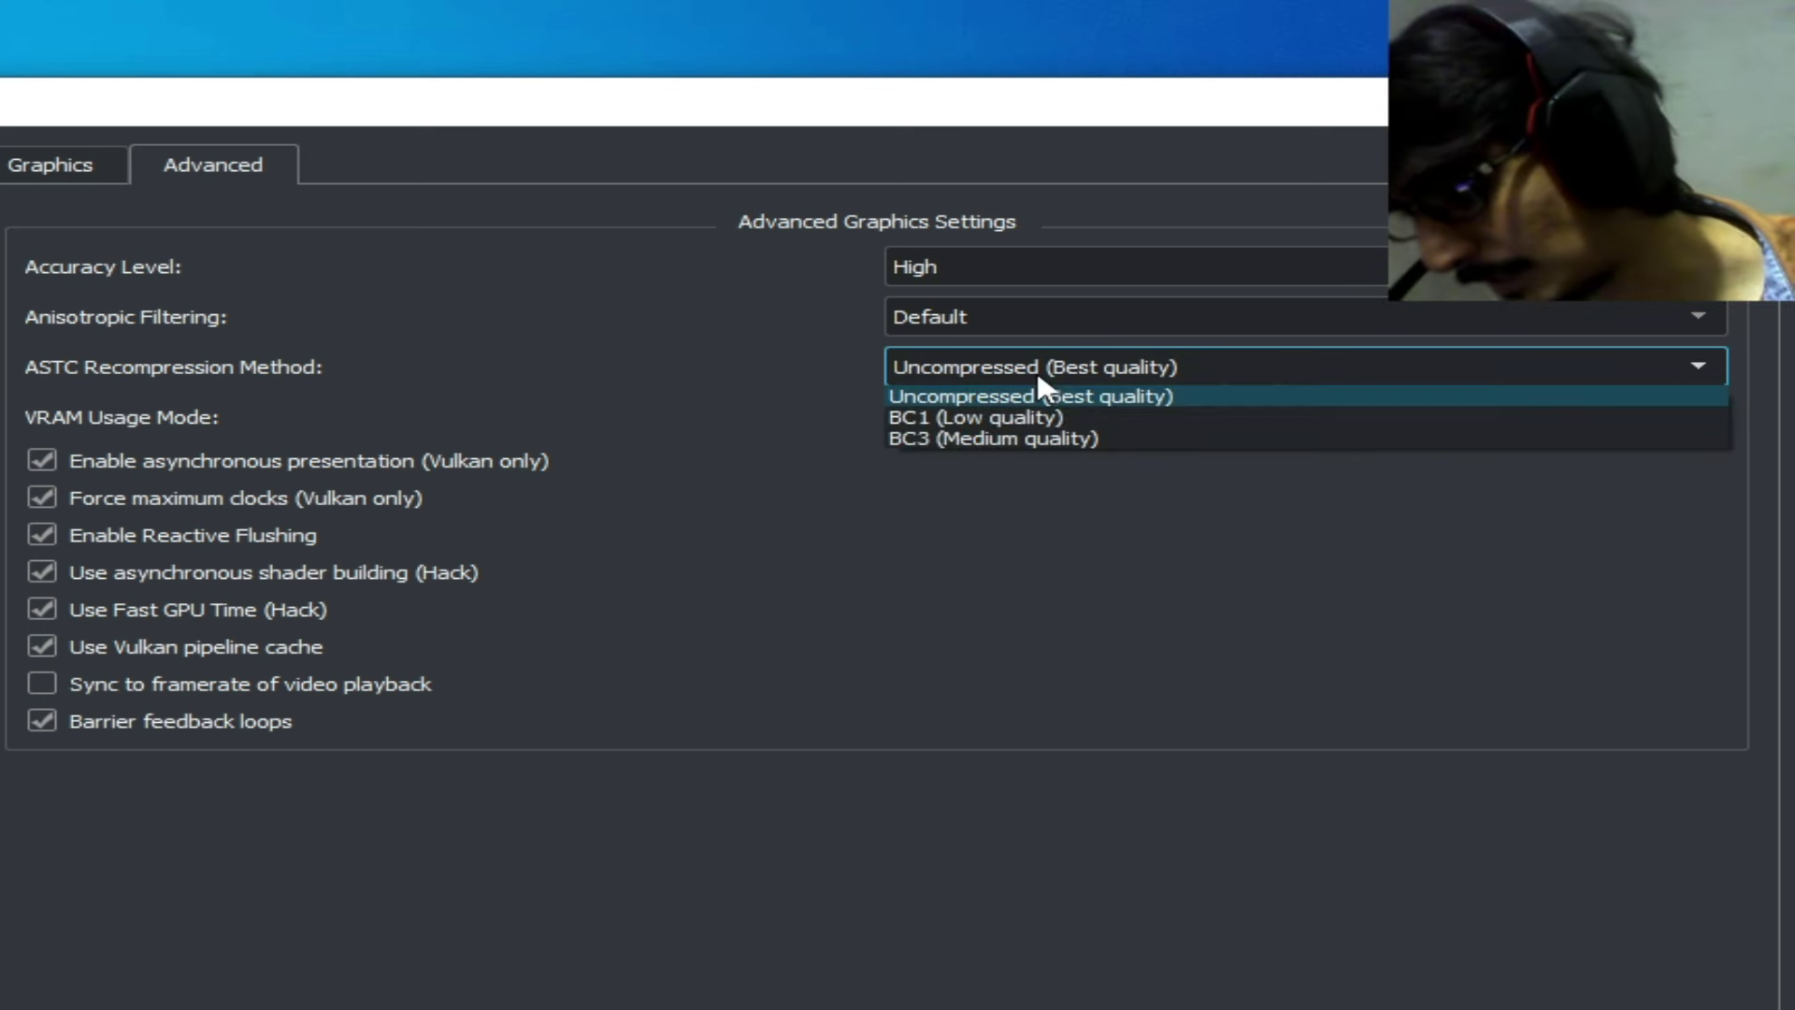
left_click(949, 437)
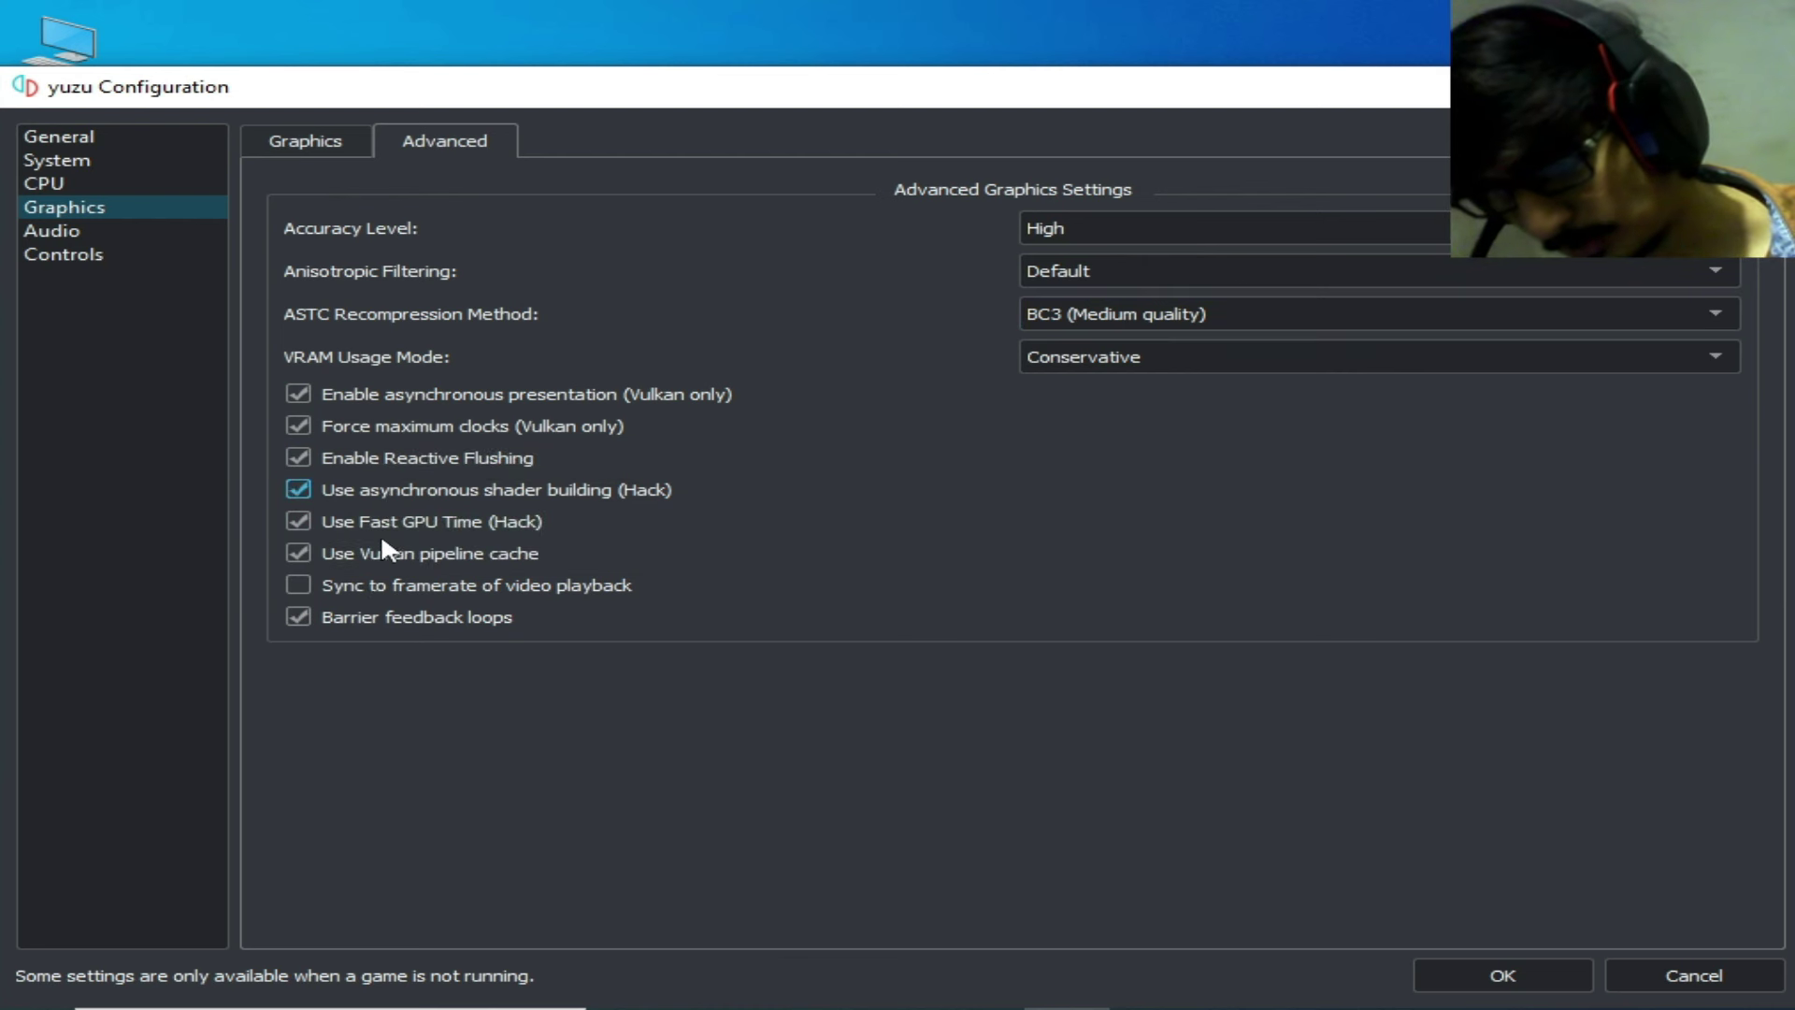
Select Docked console mode in the Controls settings and save with OK.
left_click(73, 267)
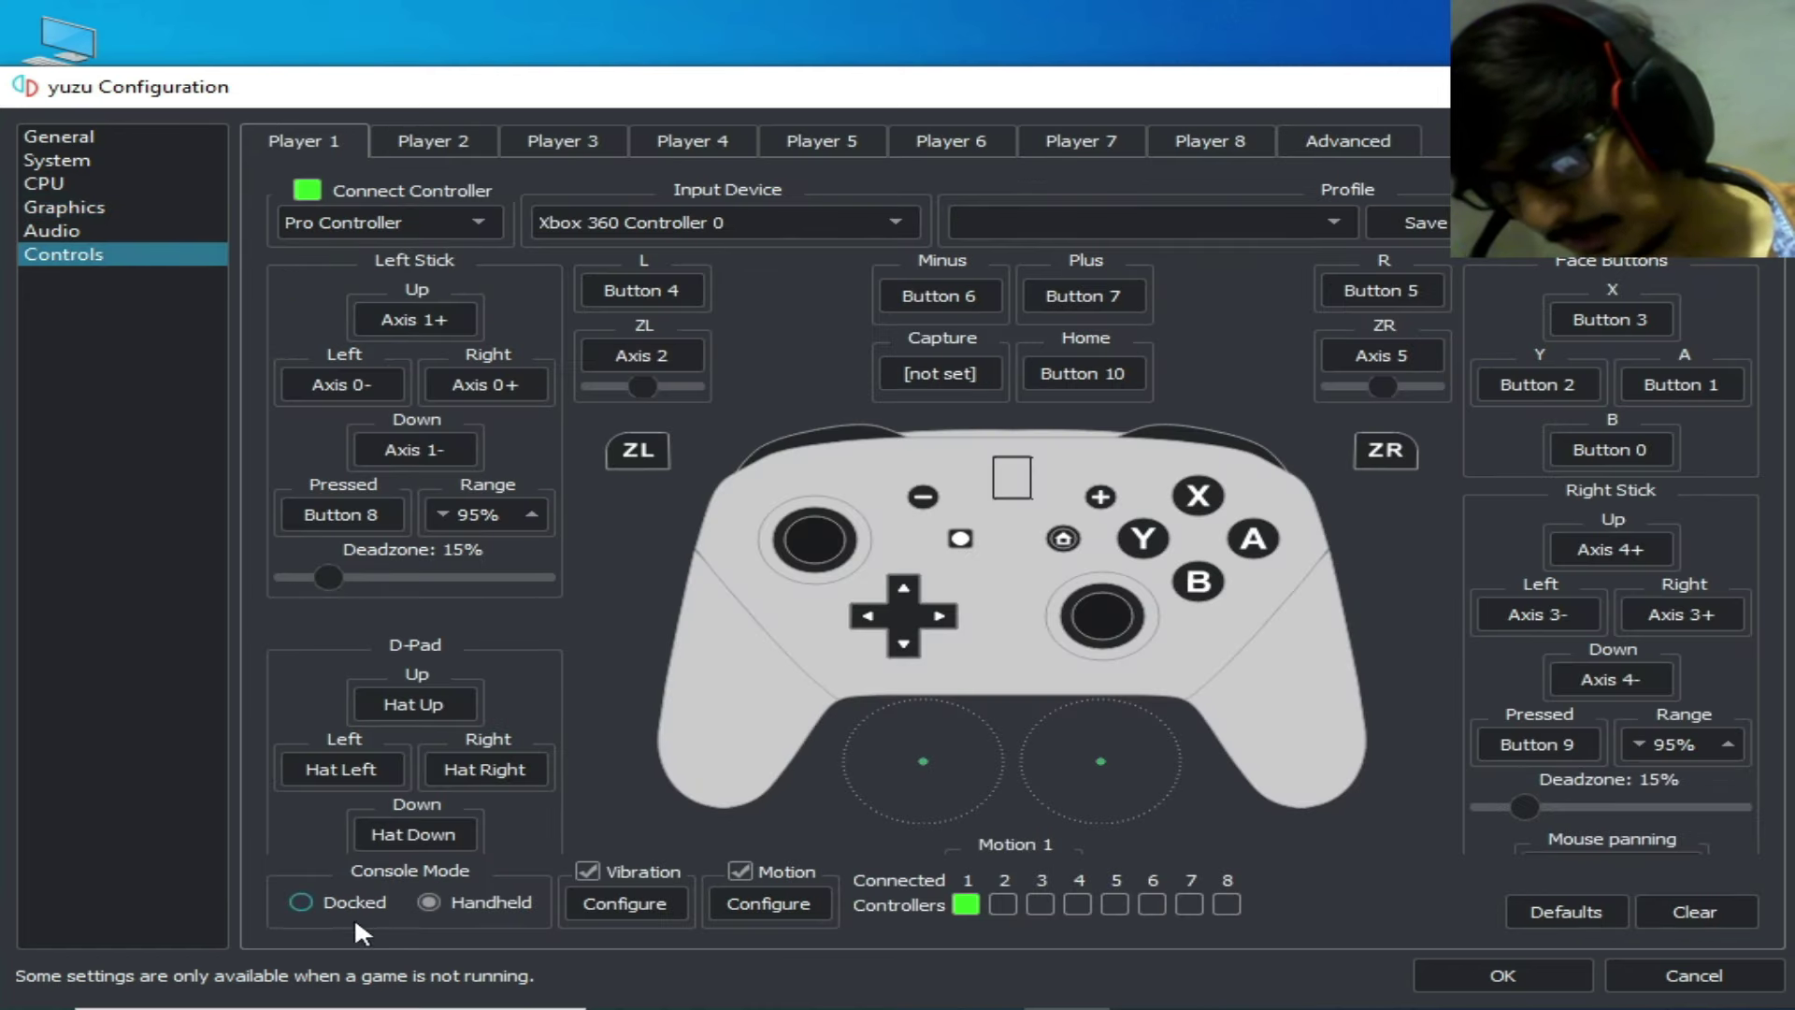
left_click(301, 903)
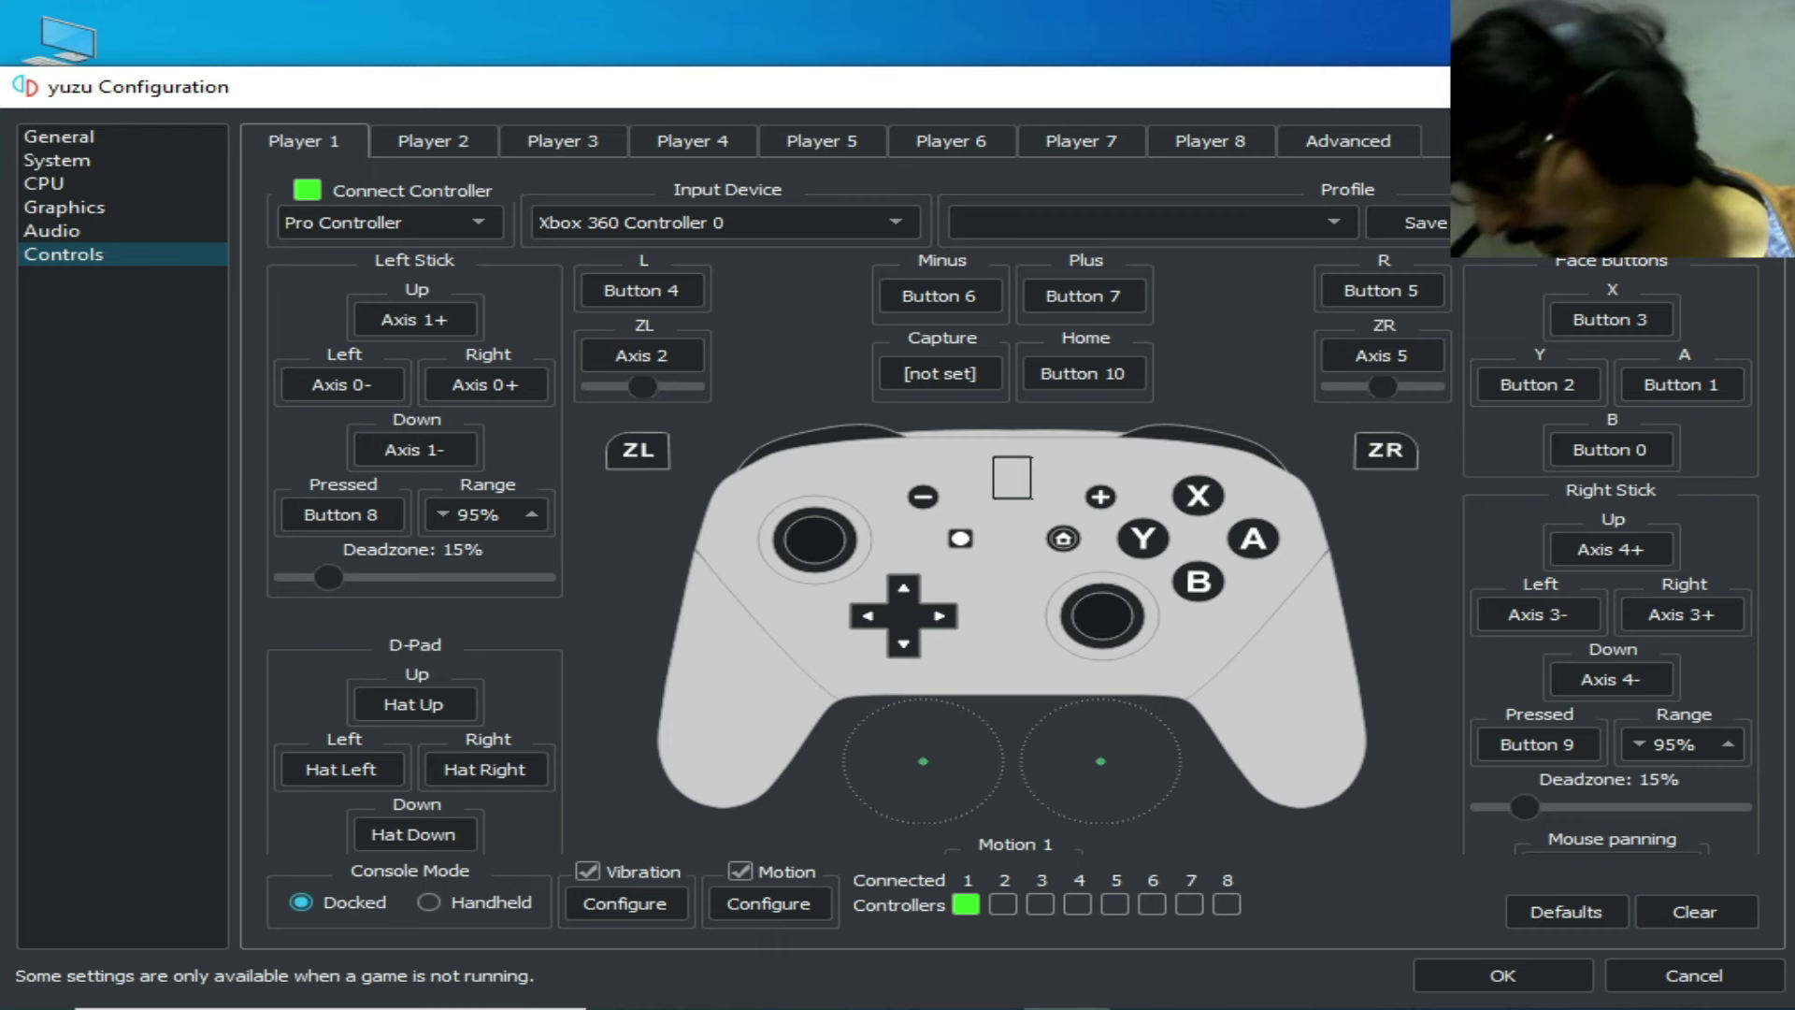
left_click(1454, 972)
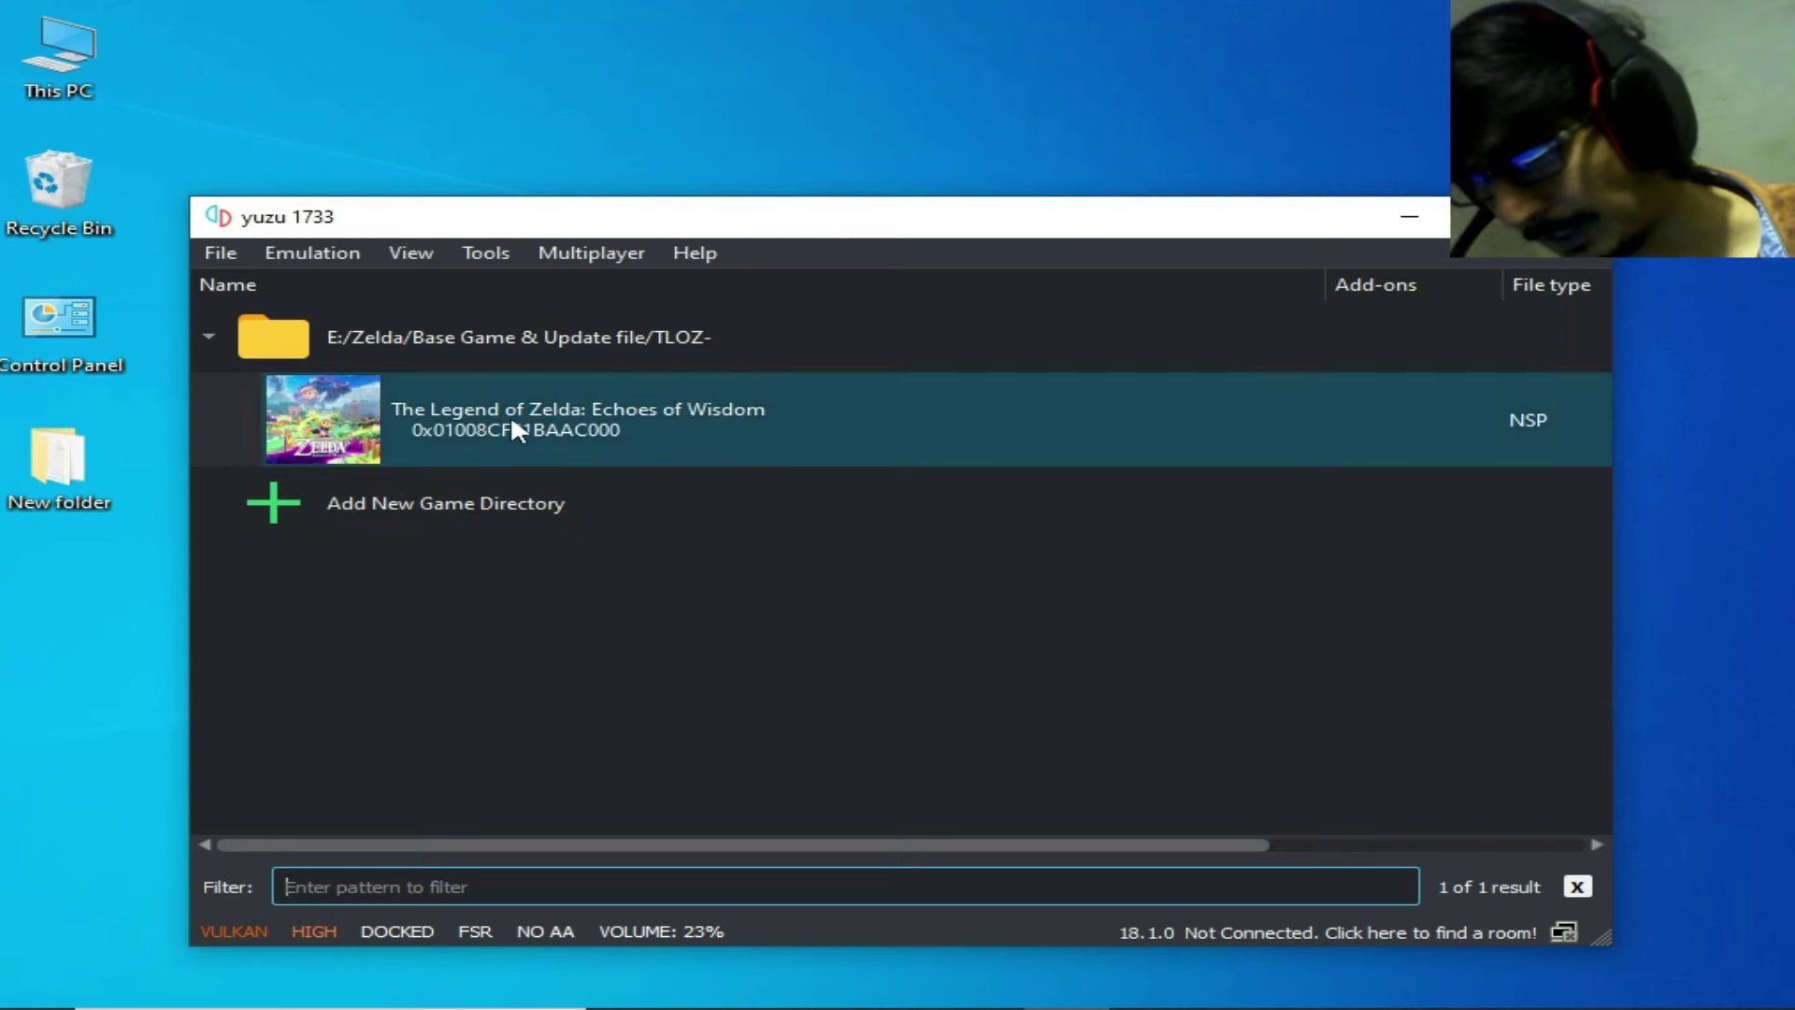
Remove all pipeline caches for Echoes of Wisdom, confirming the shader-cache deletion prompt.
right_click(512, 423)
mouse_move(963, 692)
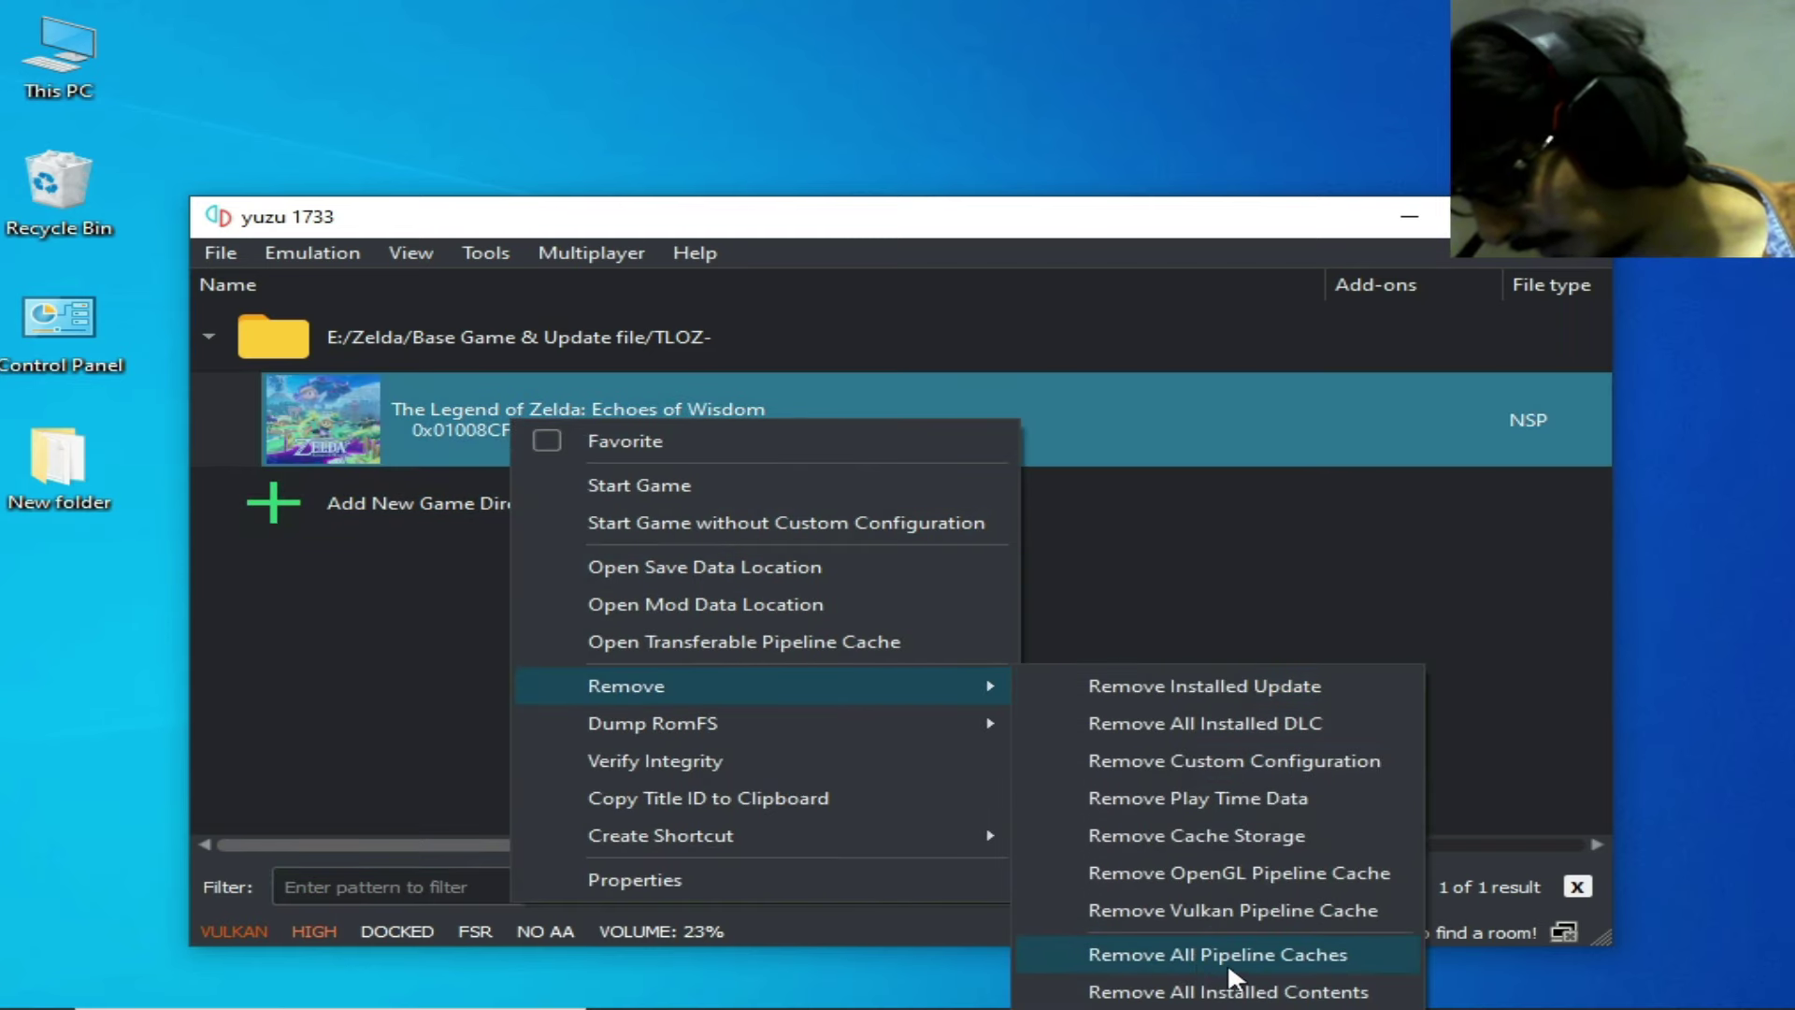
left_click(1203, 951)
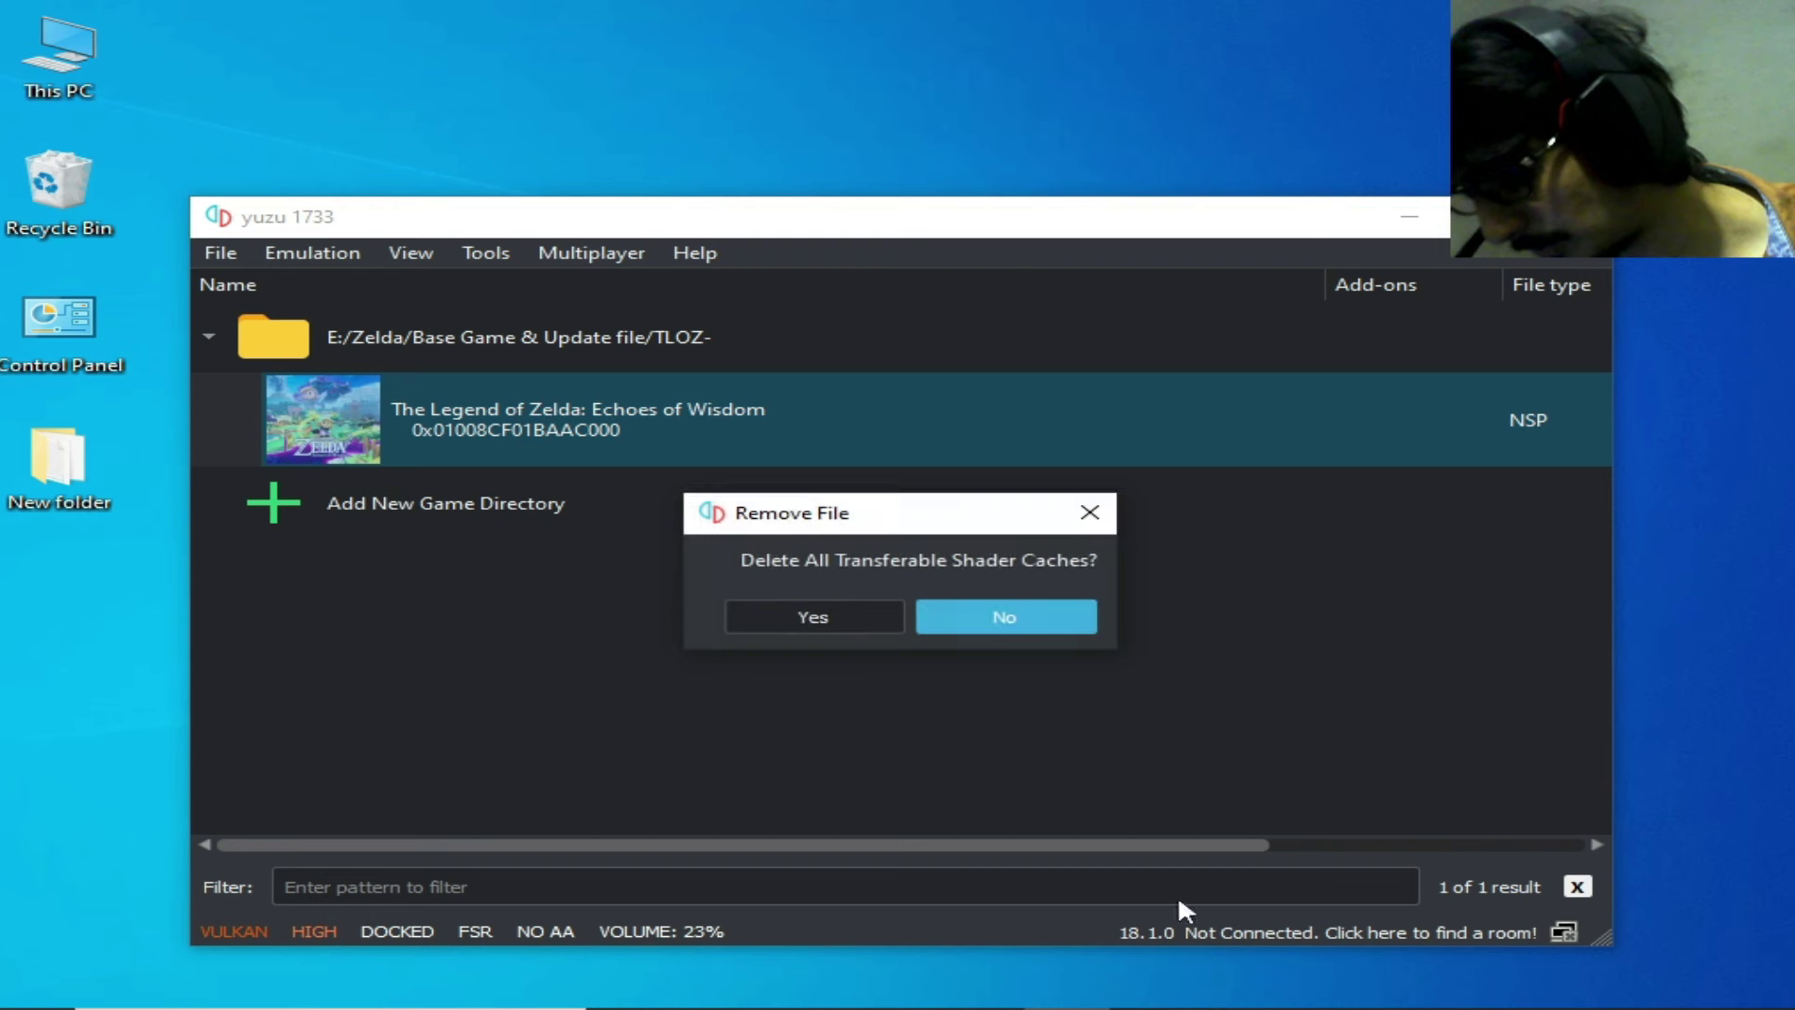
left_click(862, 627)
left_click(1075, 625)
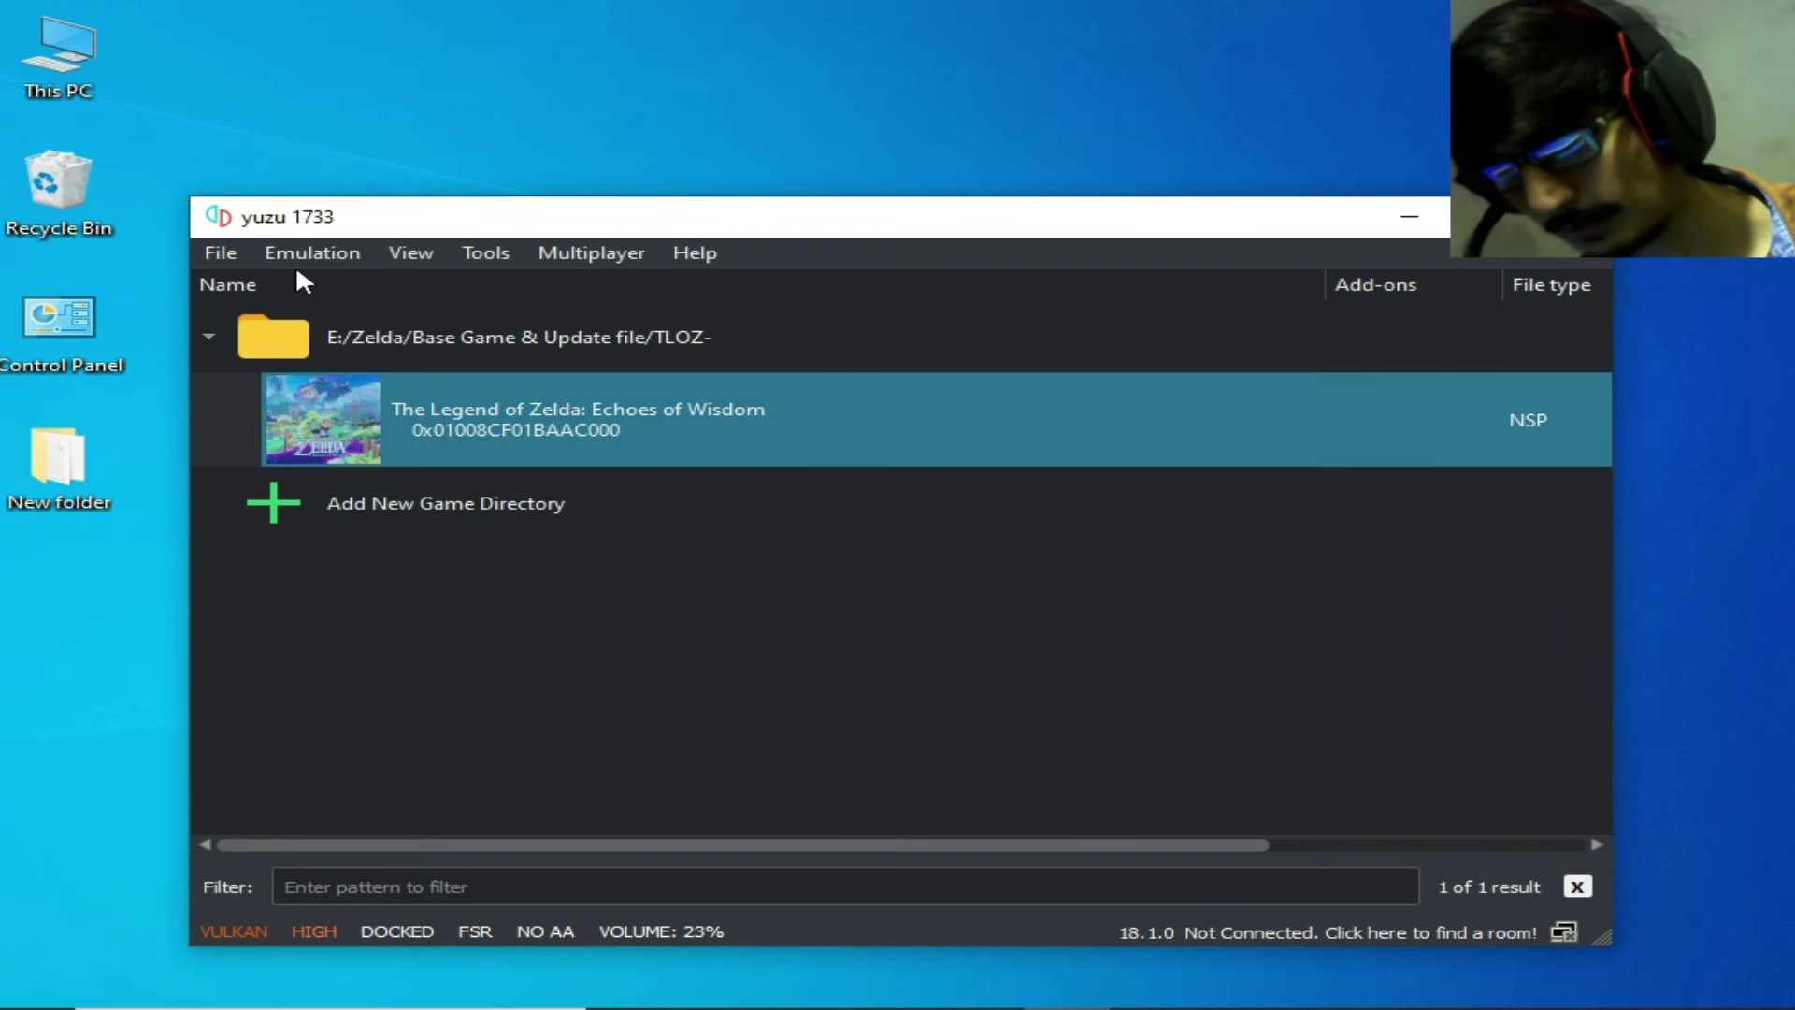
left_click(234, 262)
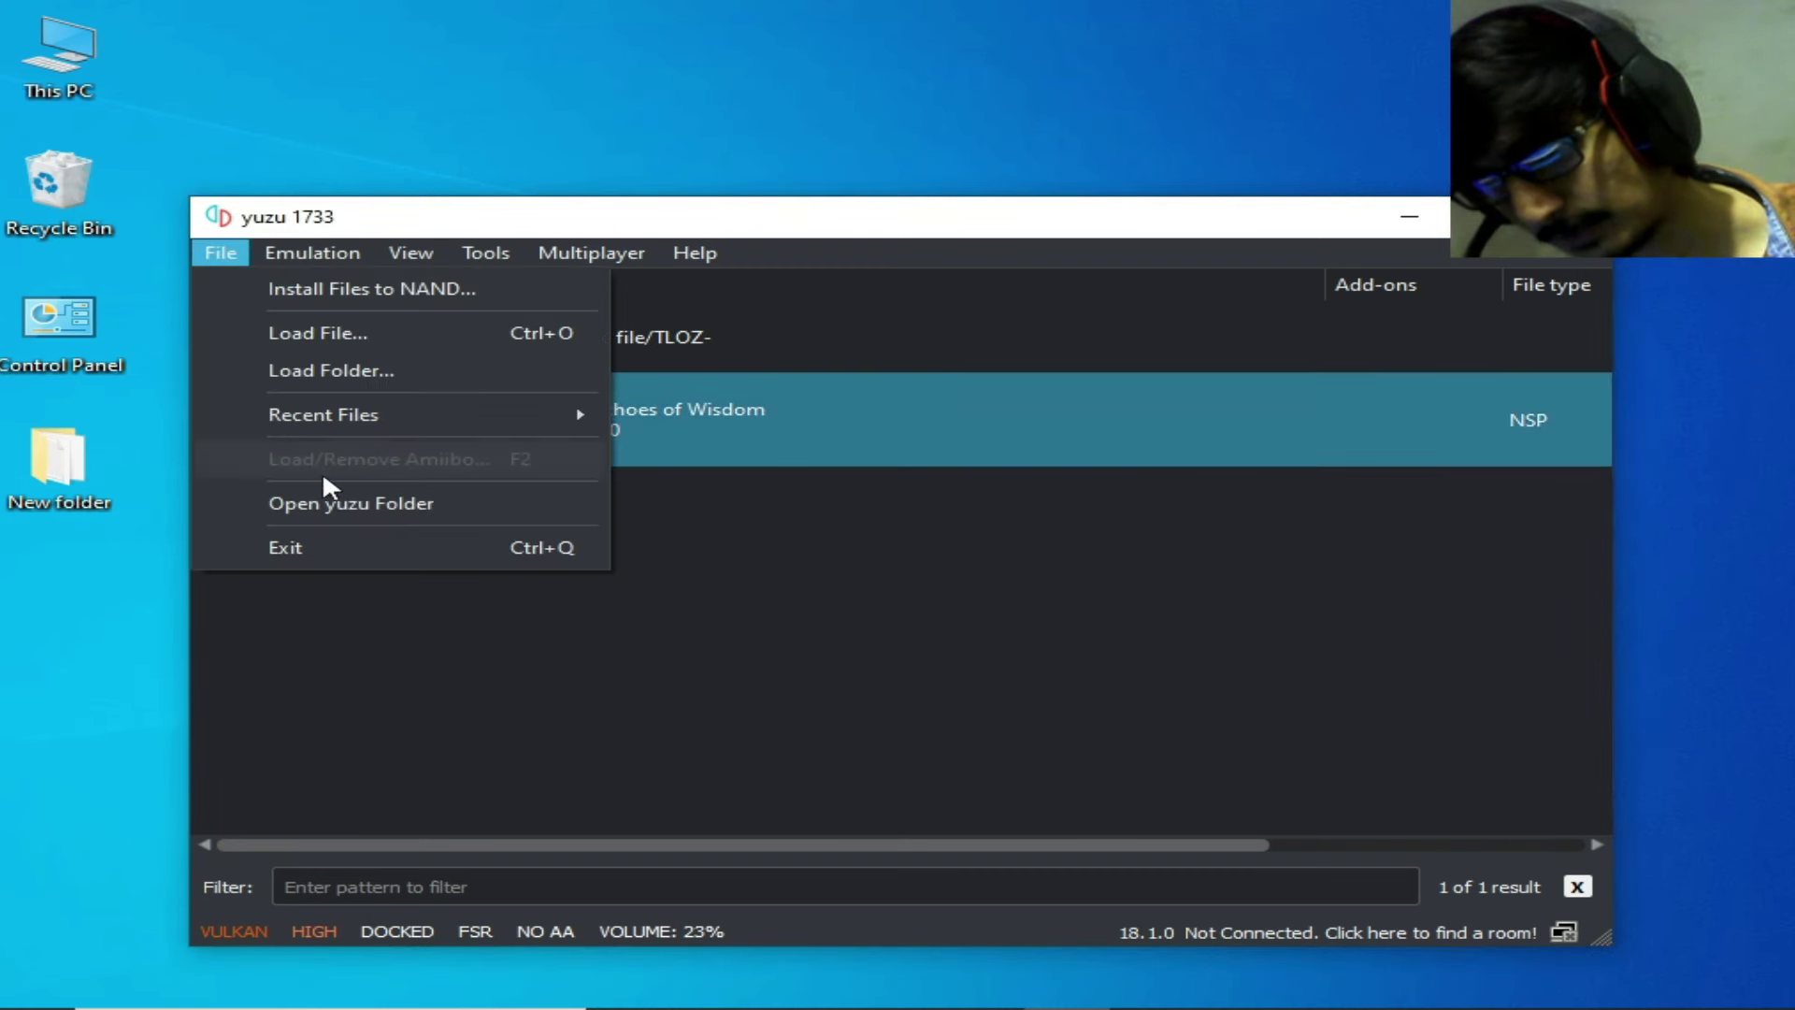
Delete the shader folder from yuzu's data folder, then close Explorer and yuzu.
left_click(335, 505)
left_click(598, 819)
double_click(598, 819)
key("alt+Left")
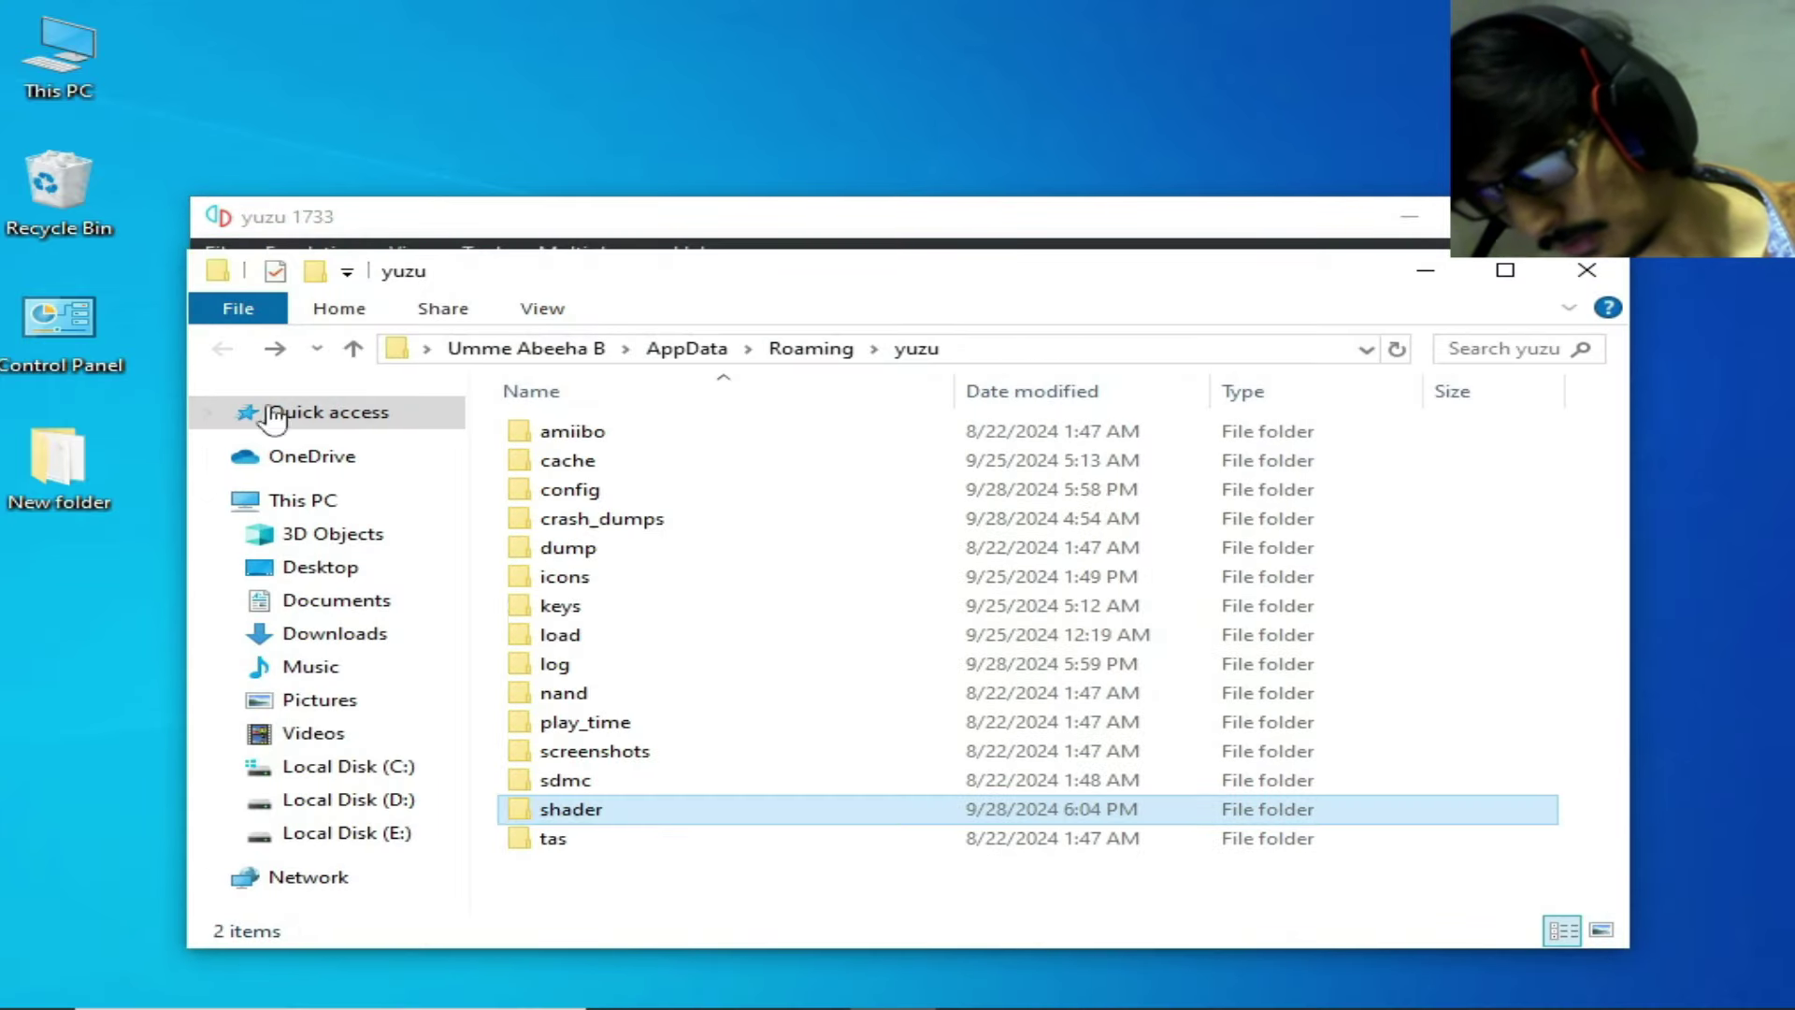
right_click(561, 811)
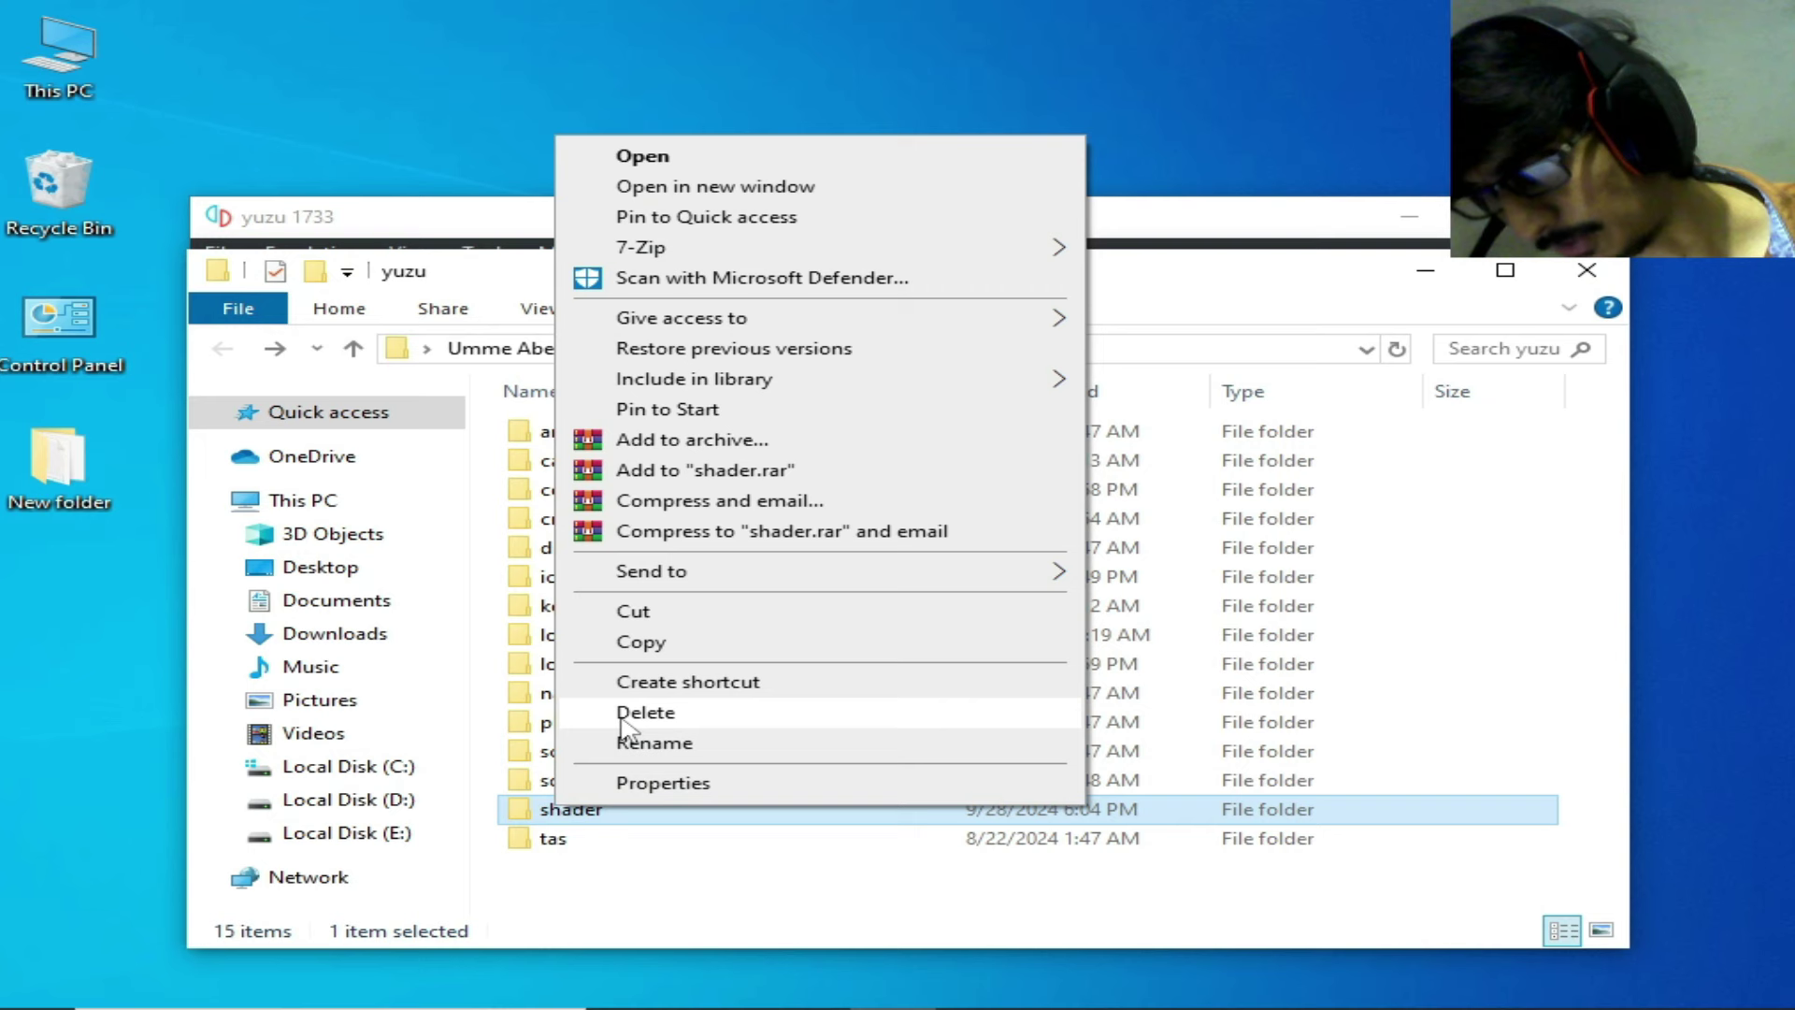
left_click(629, 711)
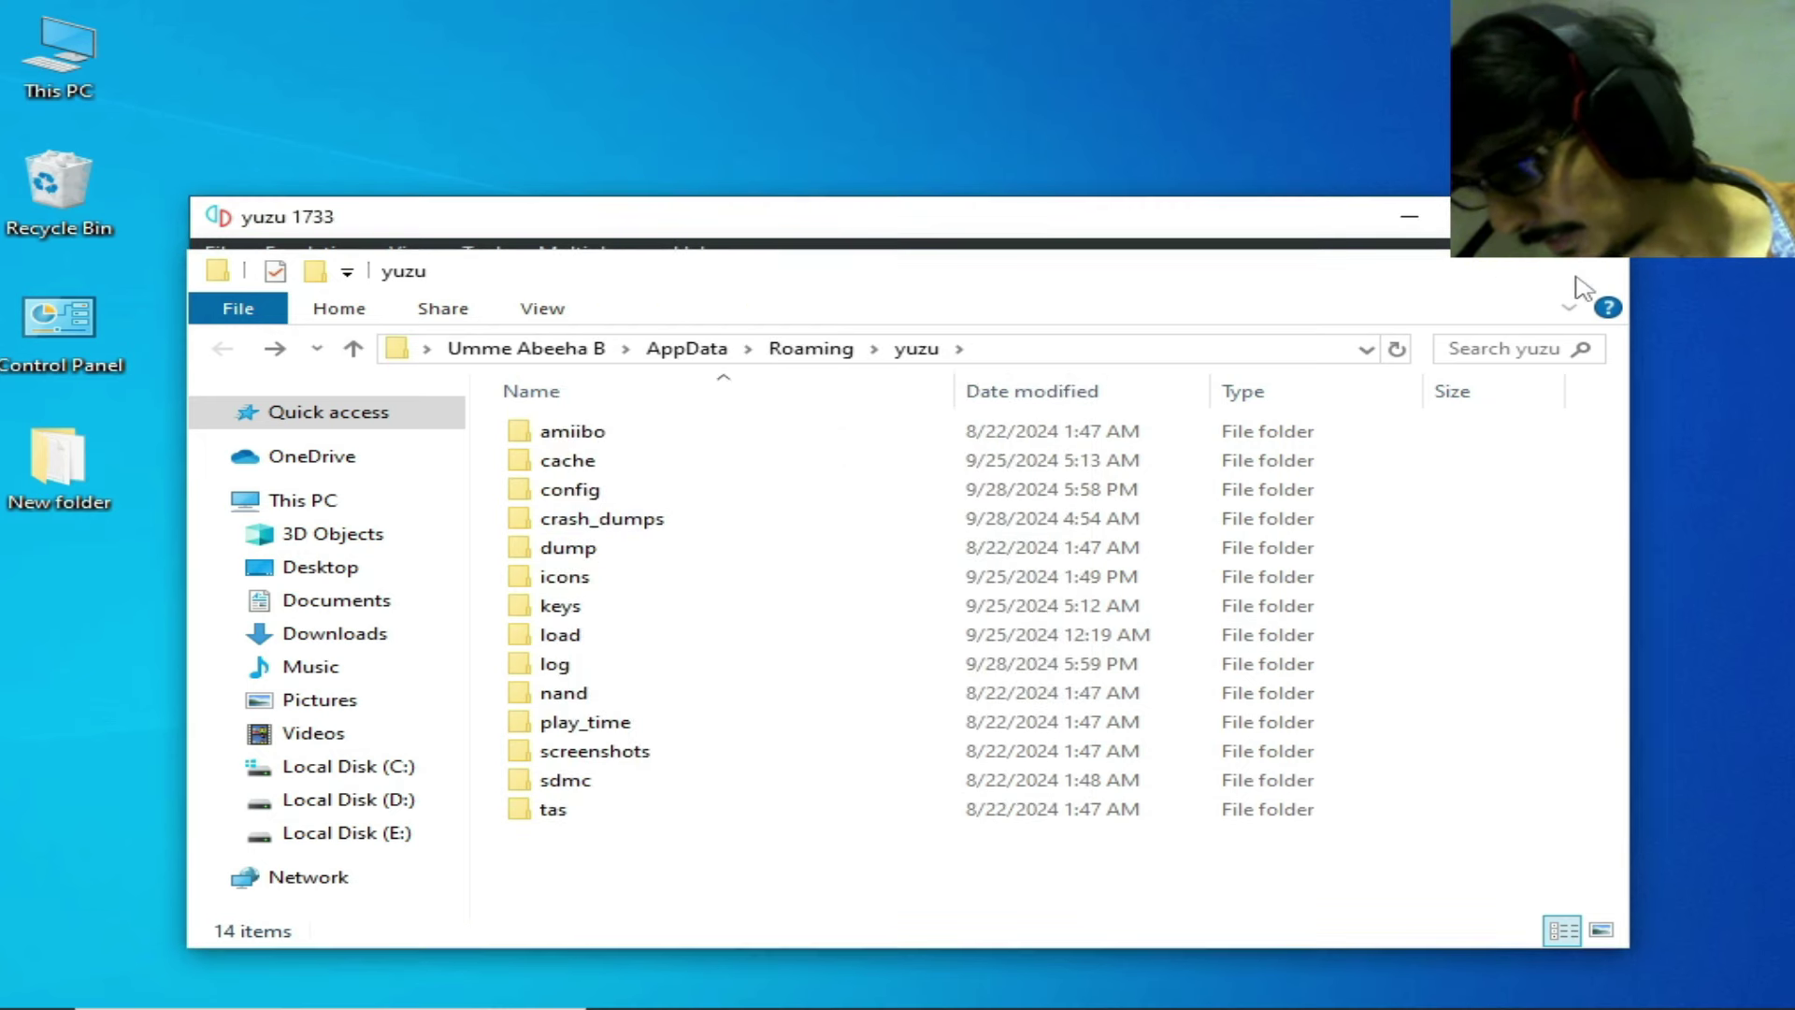
left_click(1587, 271)
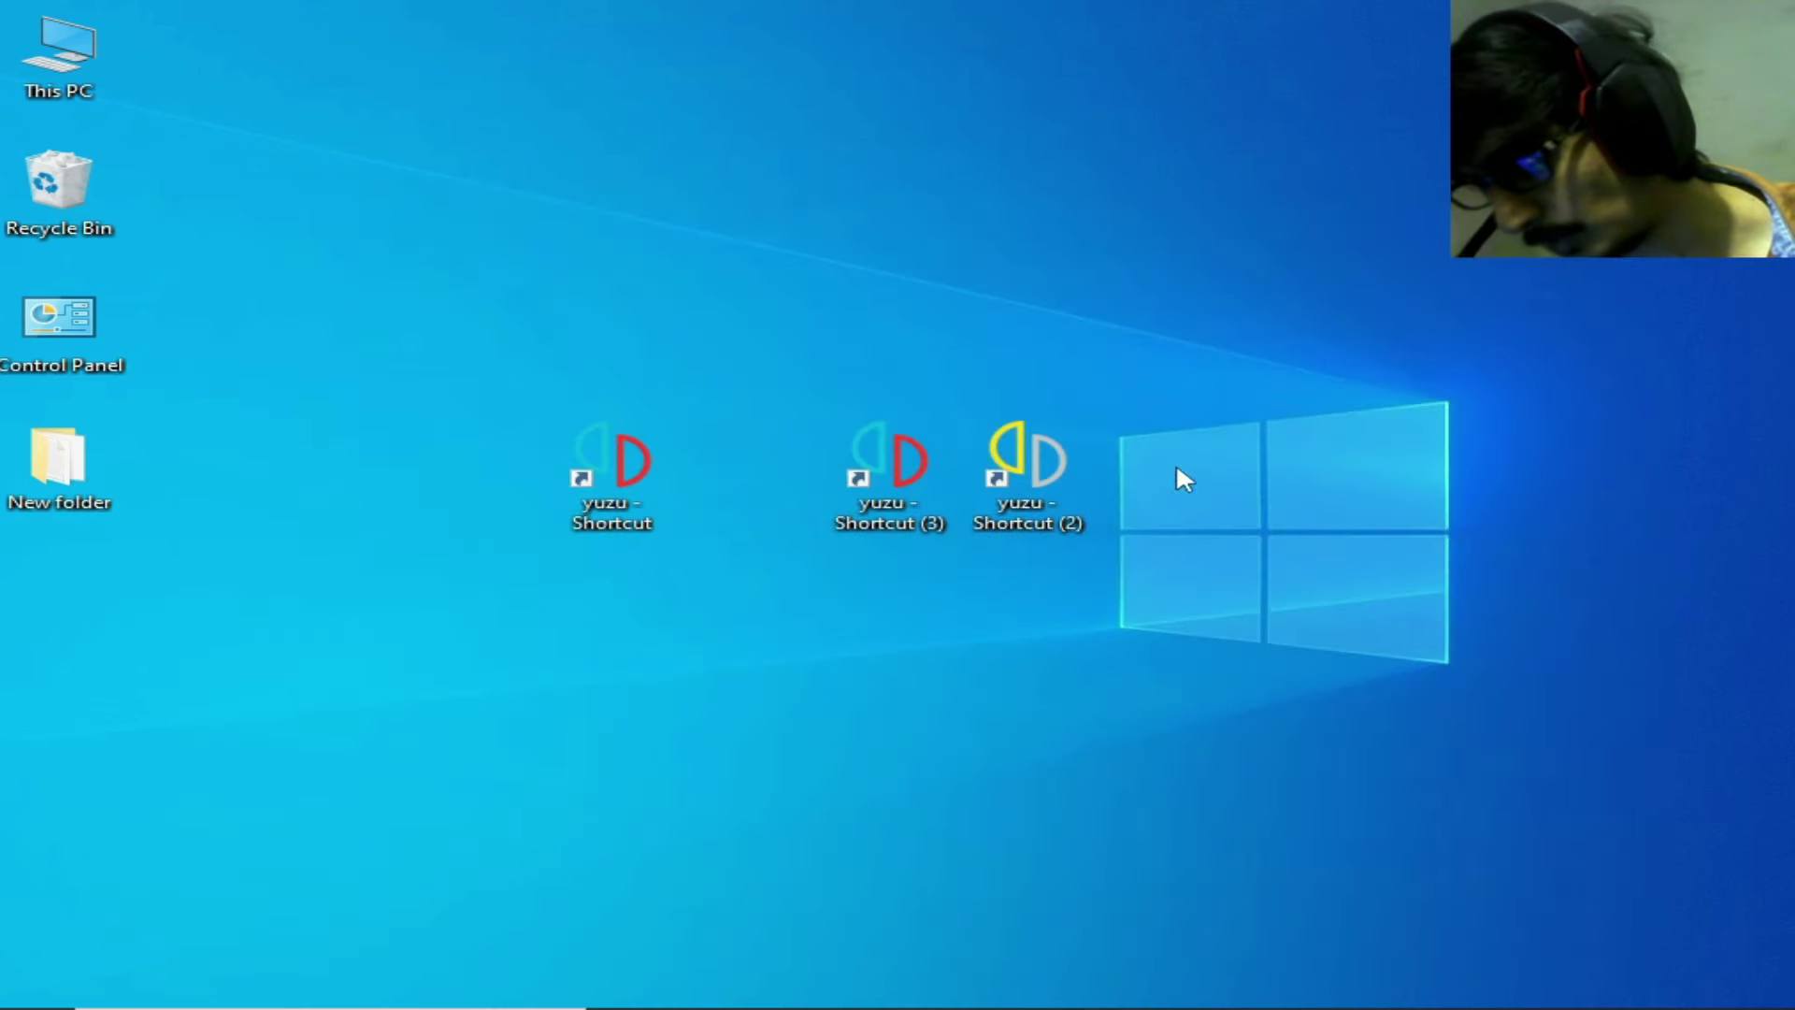
left_click(1590, 216)
Relaunch yuzu 1733 and confirm Echoes of Wisdom's Add-Ons tab shows no update yet.
right_click(871, 475)
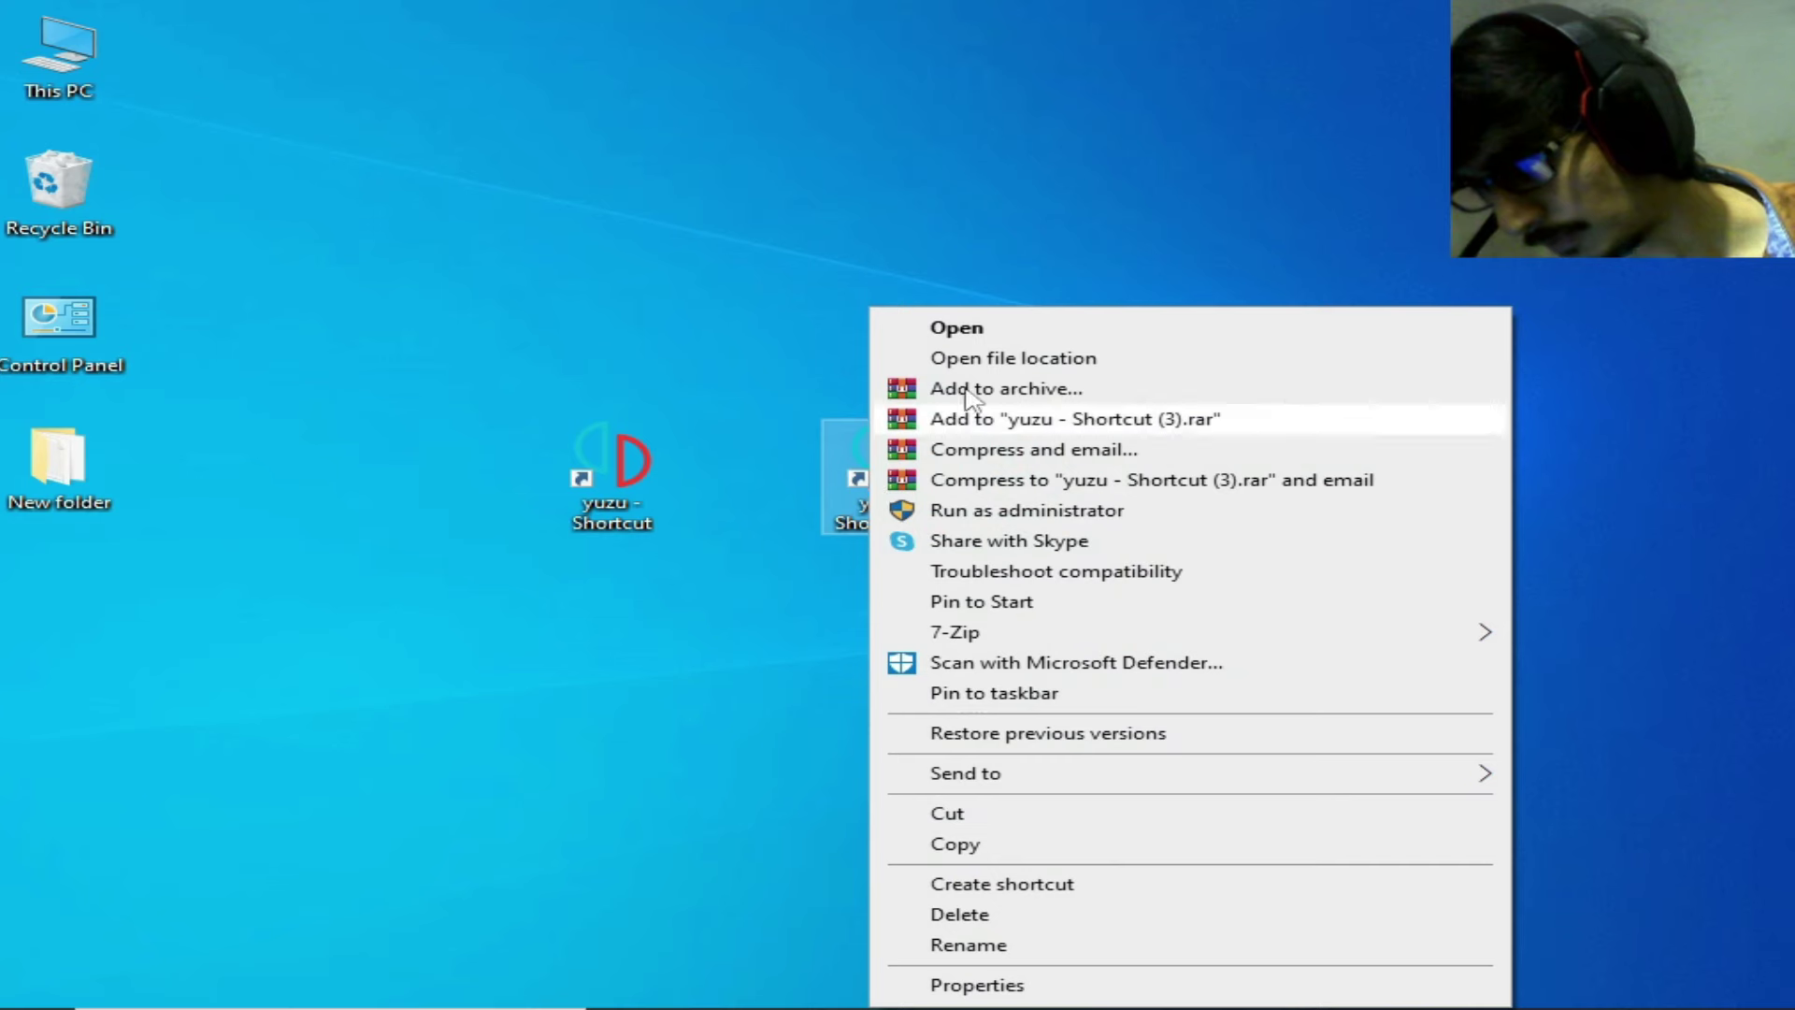
left_click(961, 335)
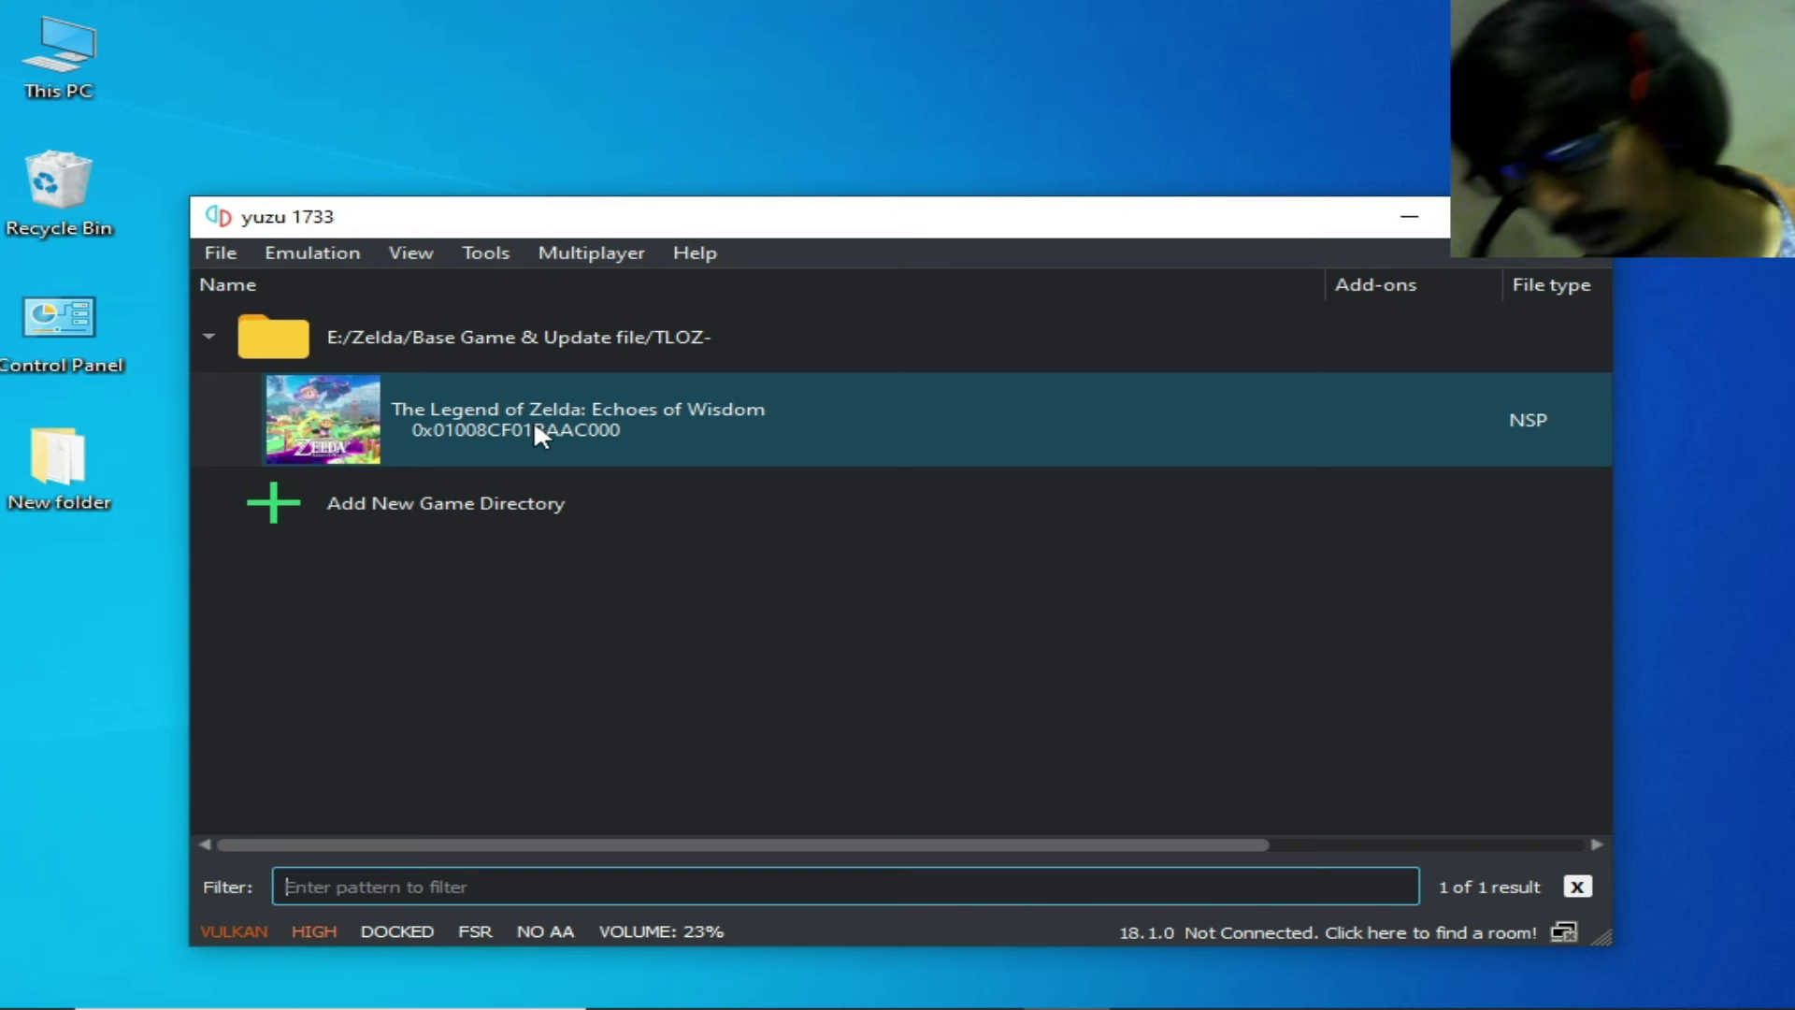
right_click(529, 430)
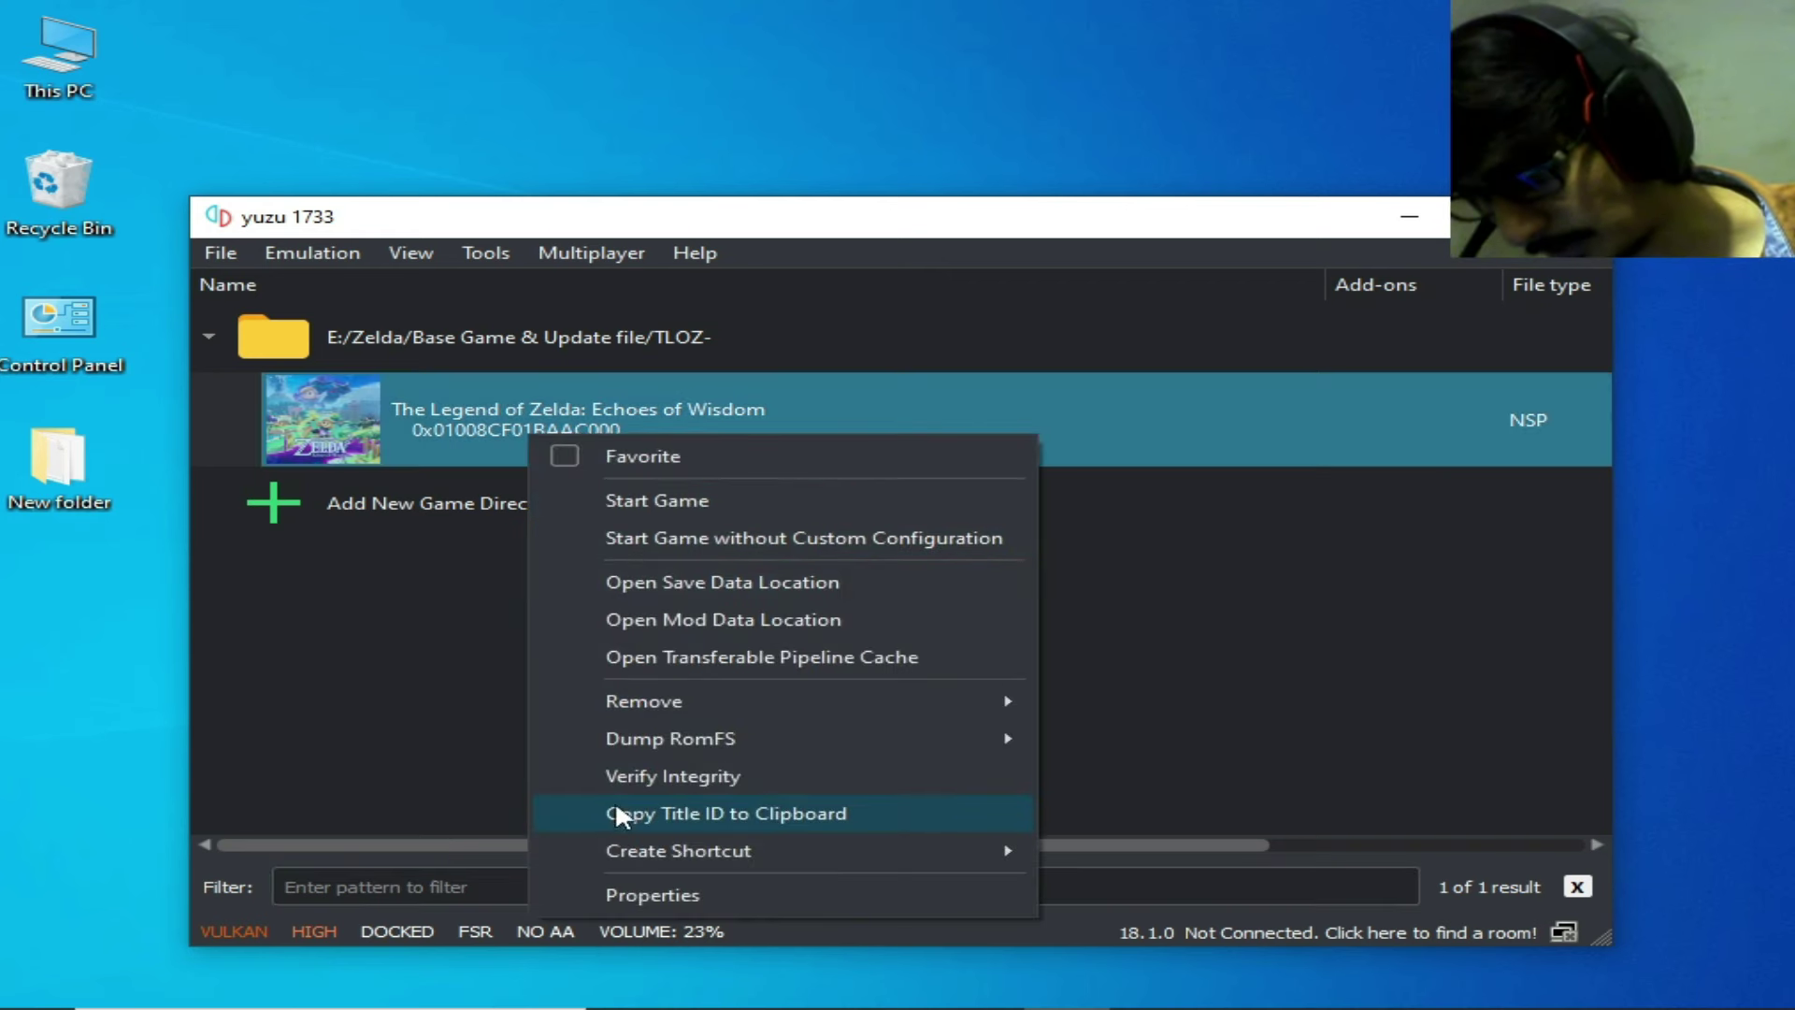
left_click(673, 894)
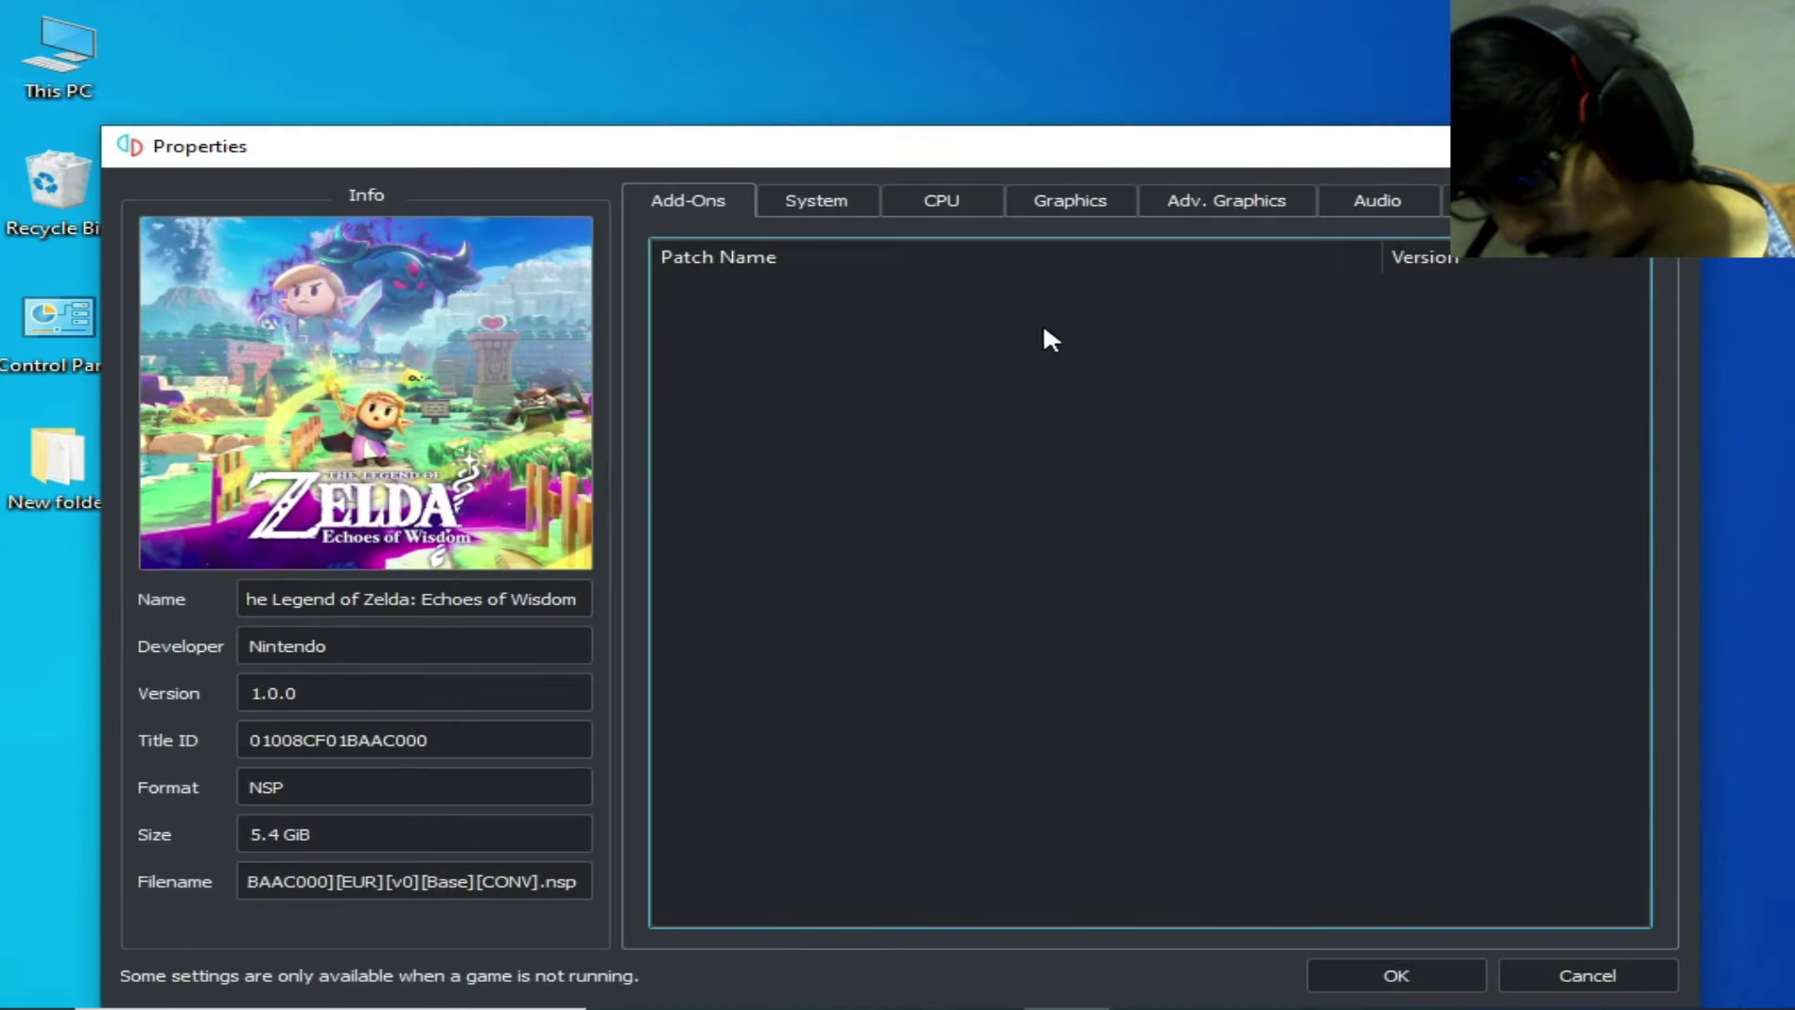
left_click(1354, 969)
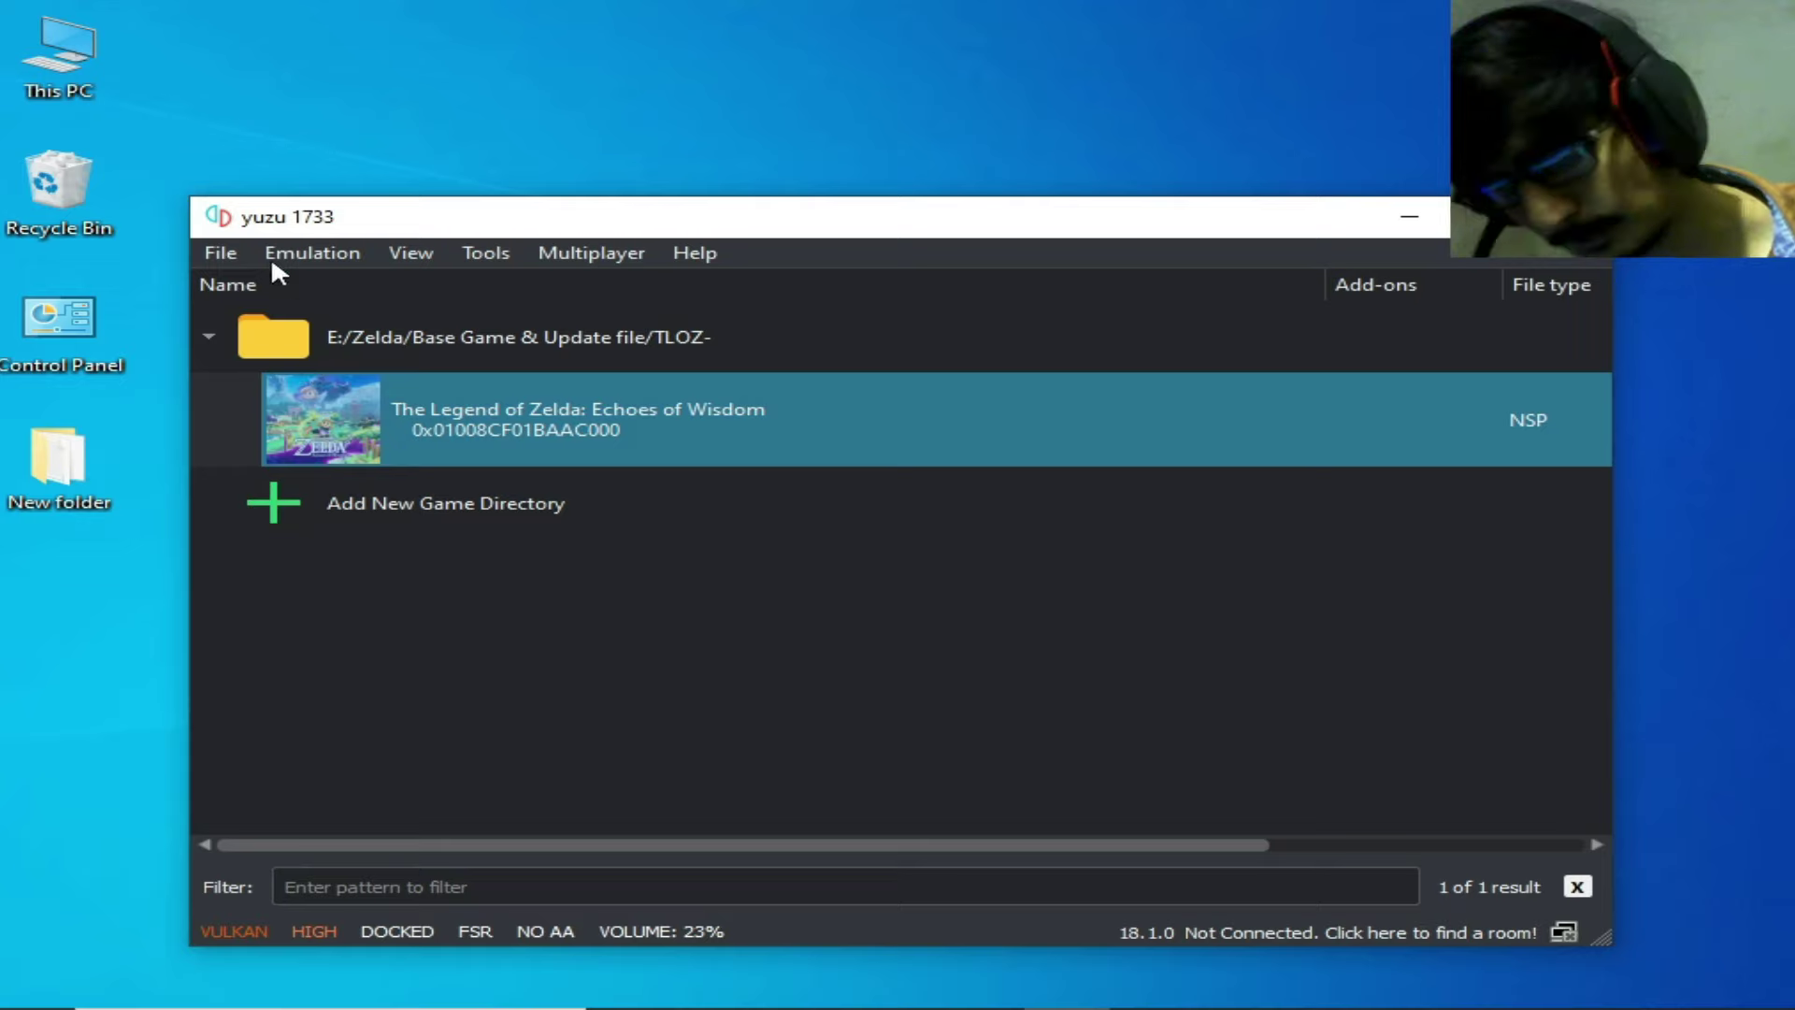
left_click(245, 250)
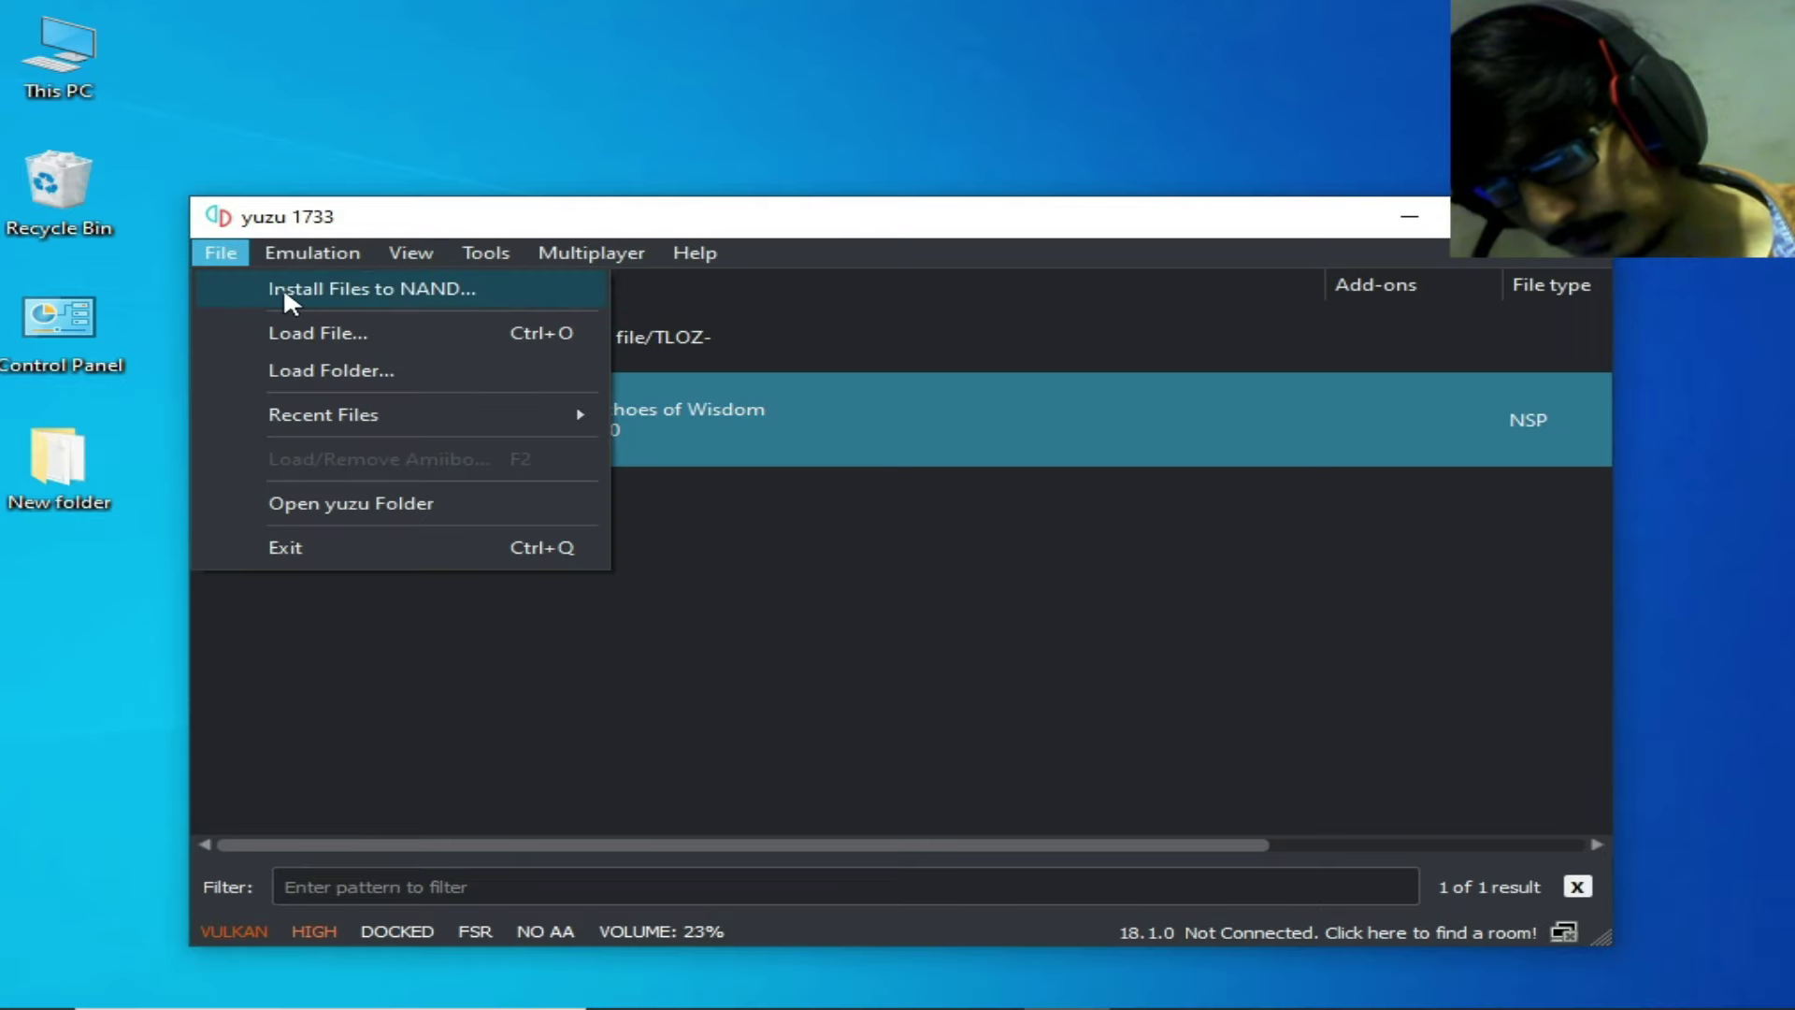
Install the Zelda update NSP to NAND and verify Update (1.0.1) under Add-Ons.
left_click(283, 288)
left_click(636, 430)
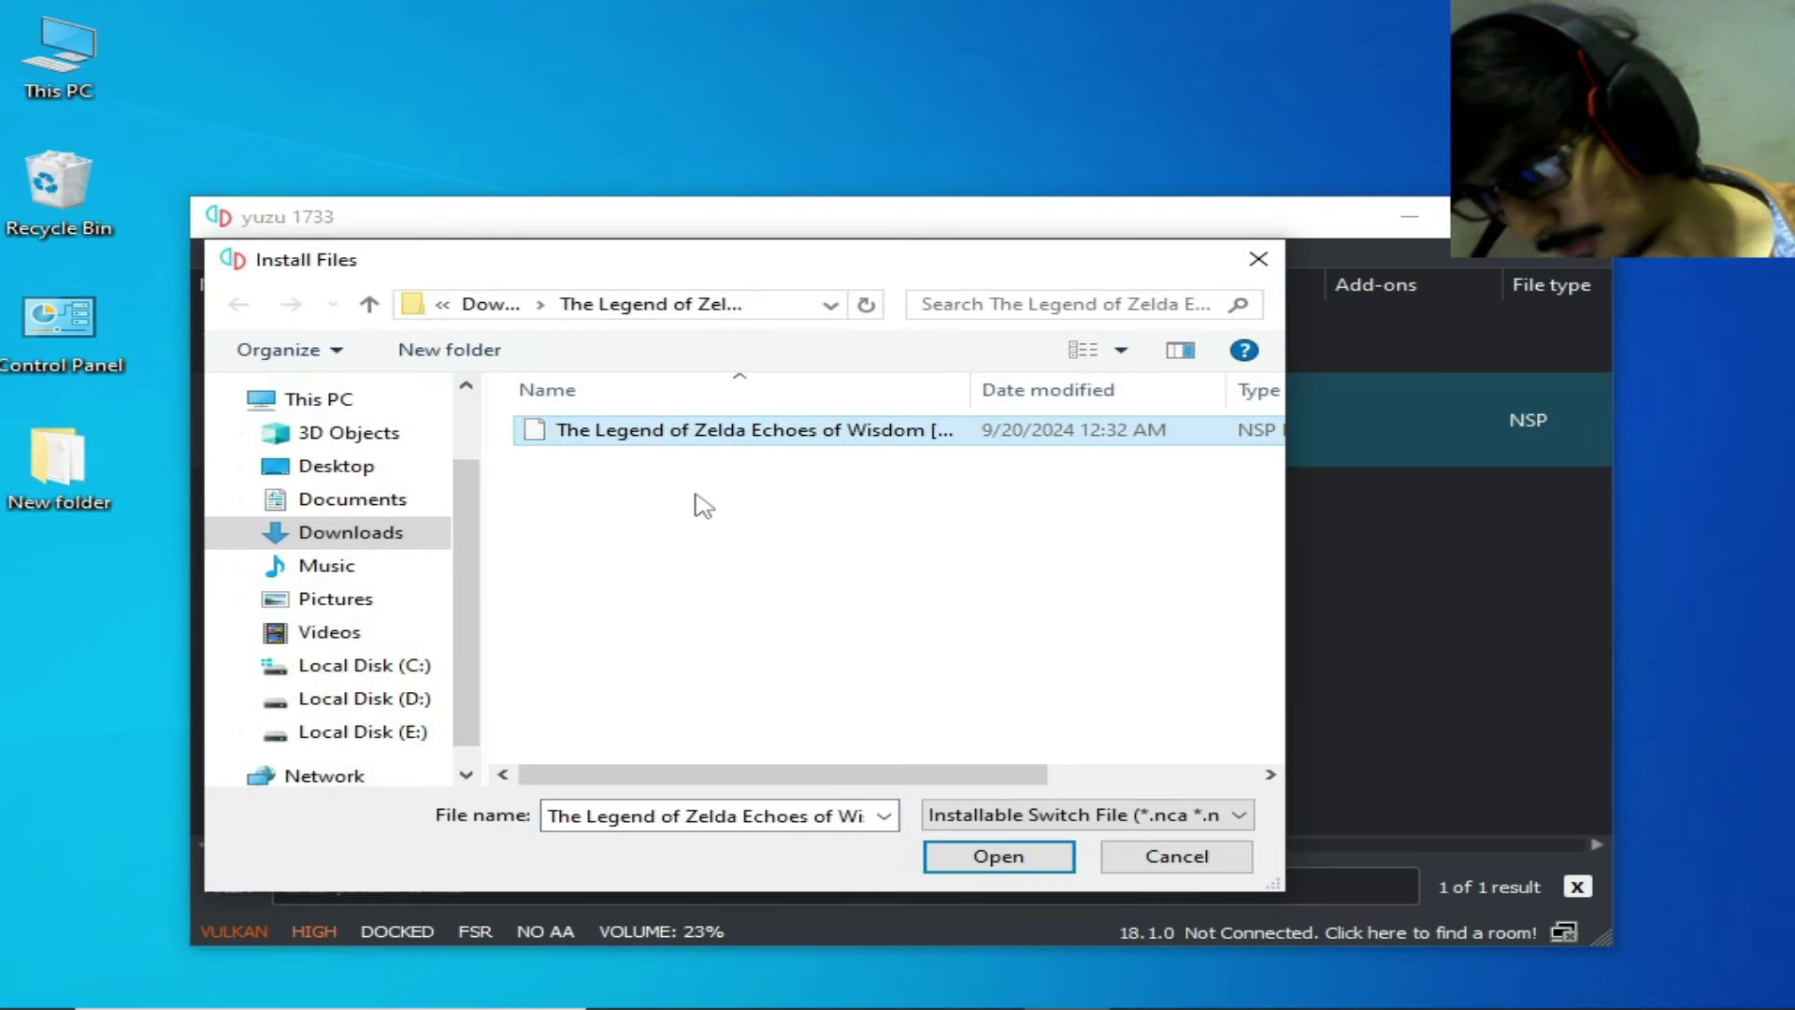
left_click(999, 854)
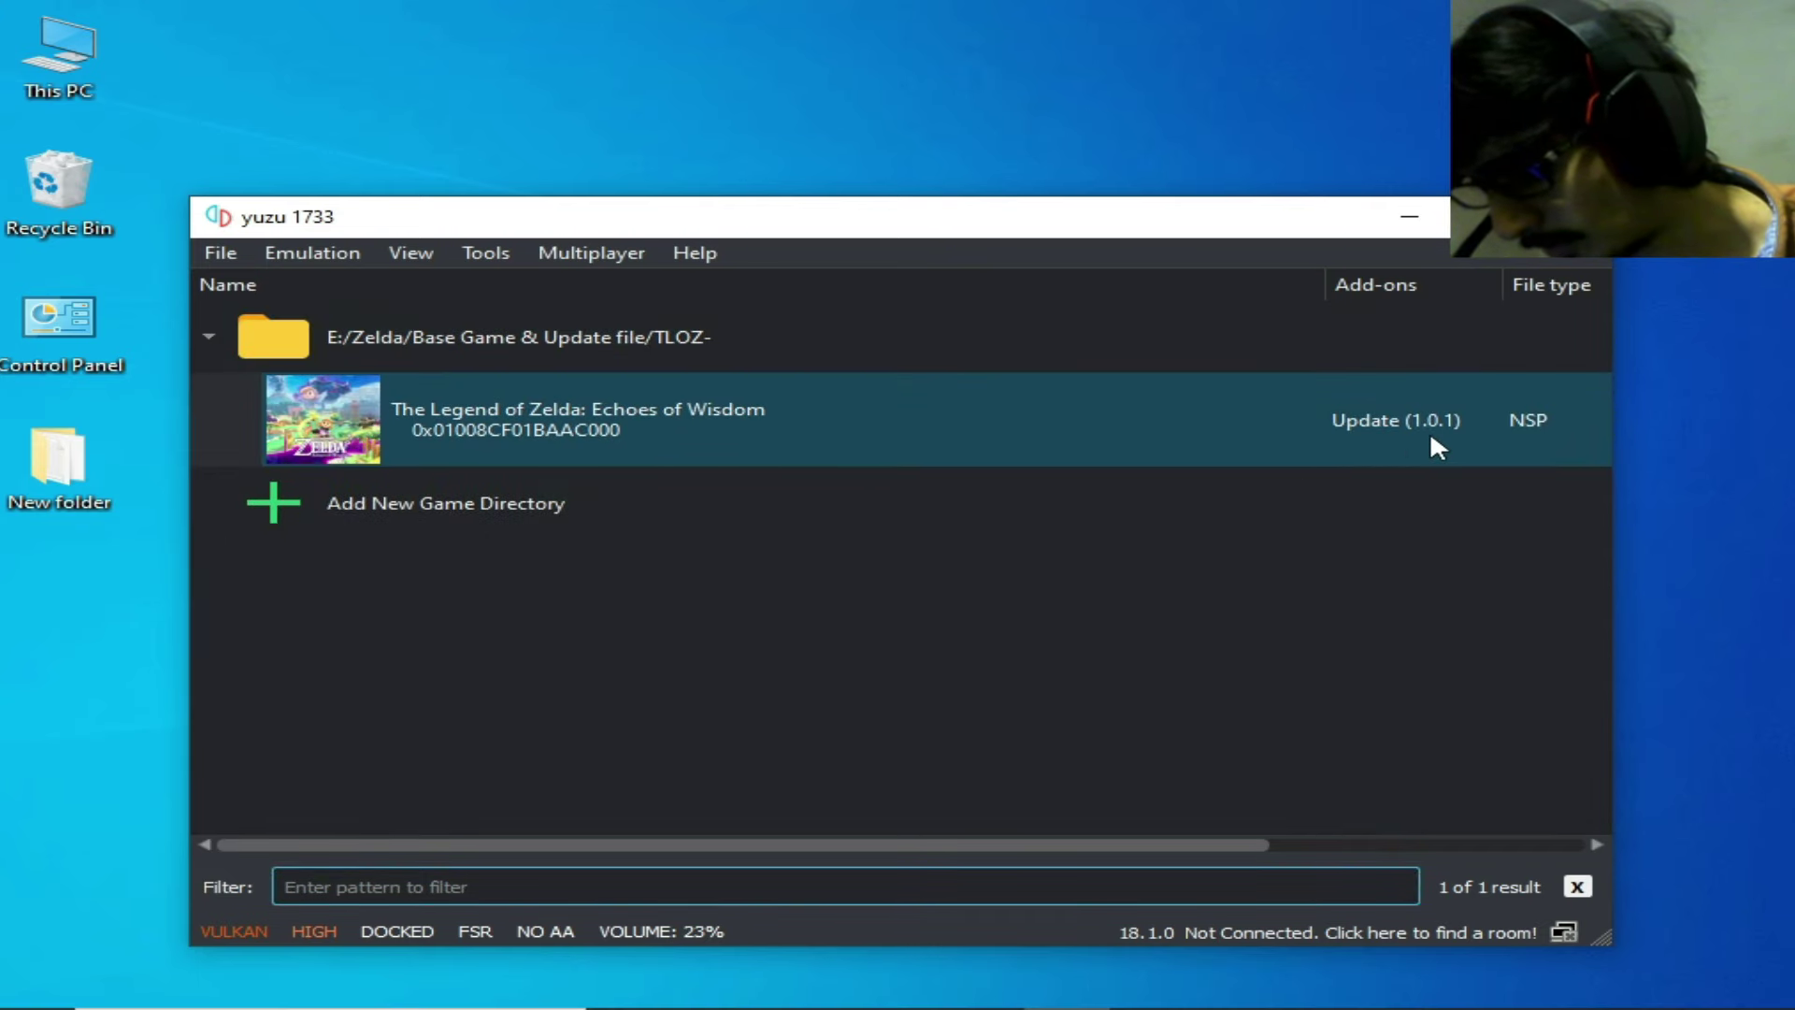
right_click(728, 423)
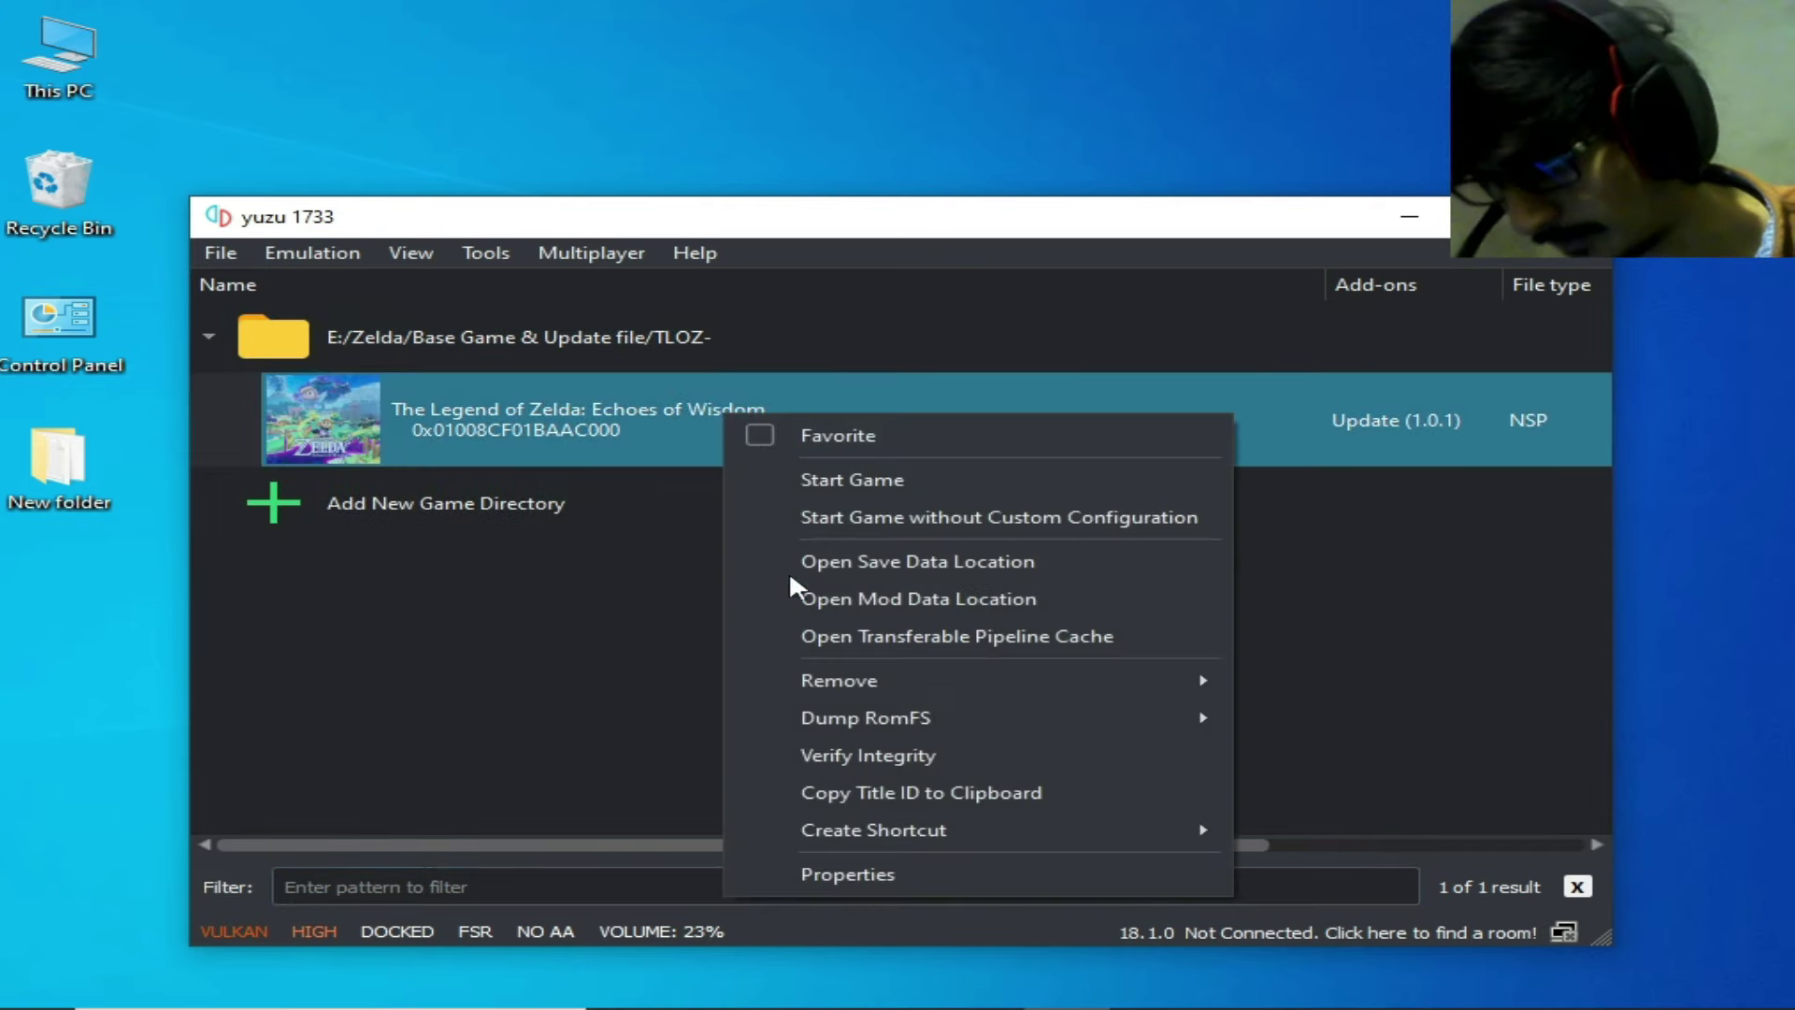
left_click(853, 869)
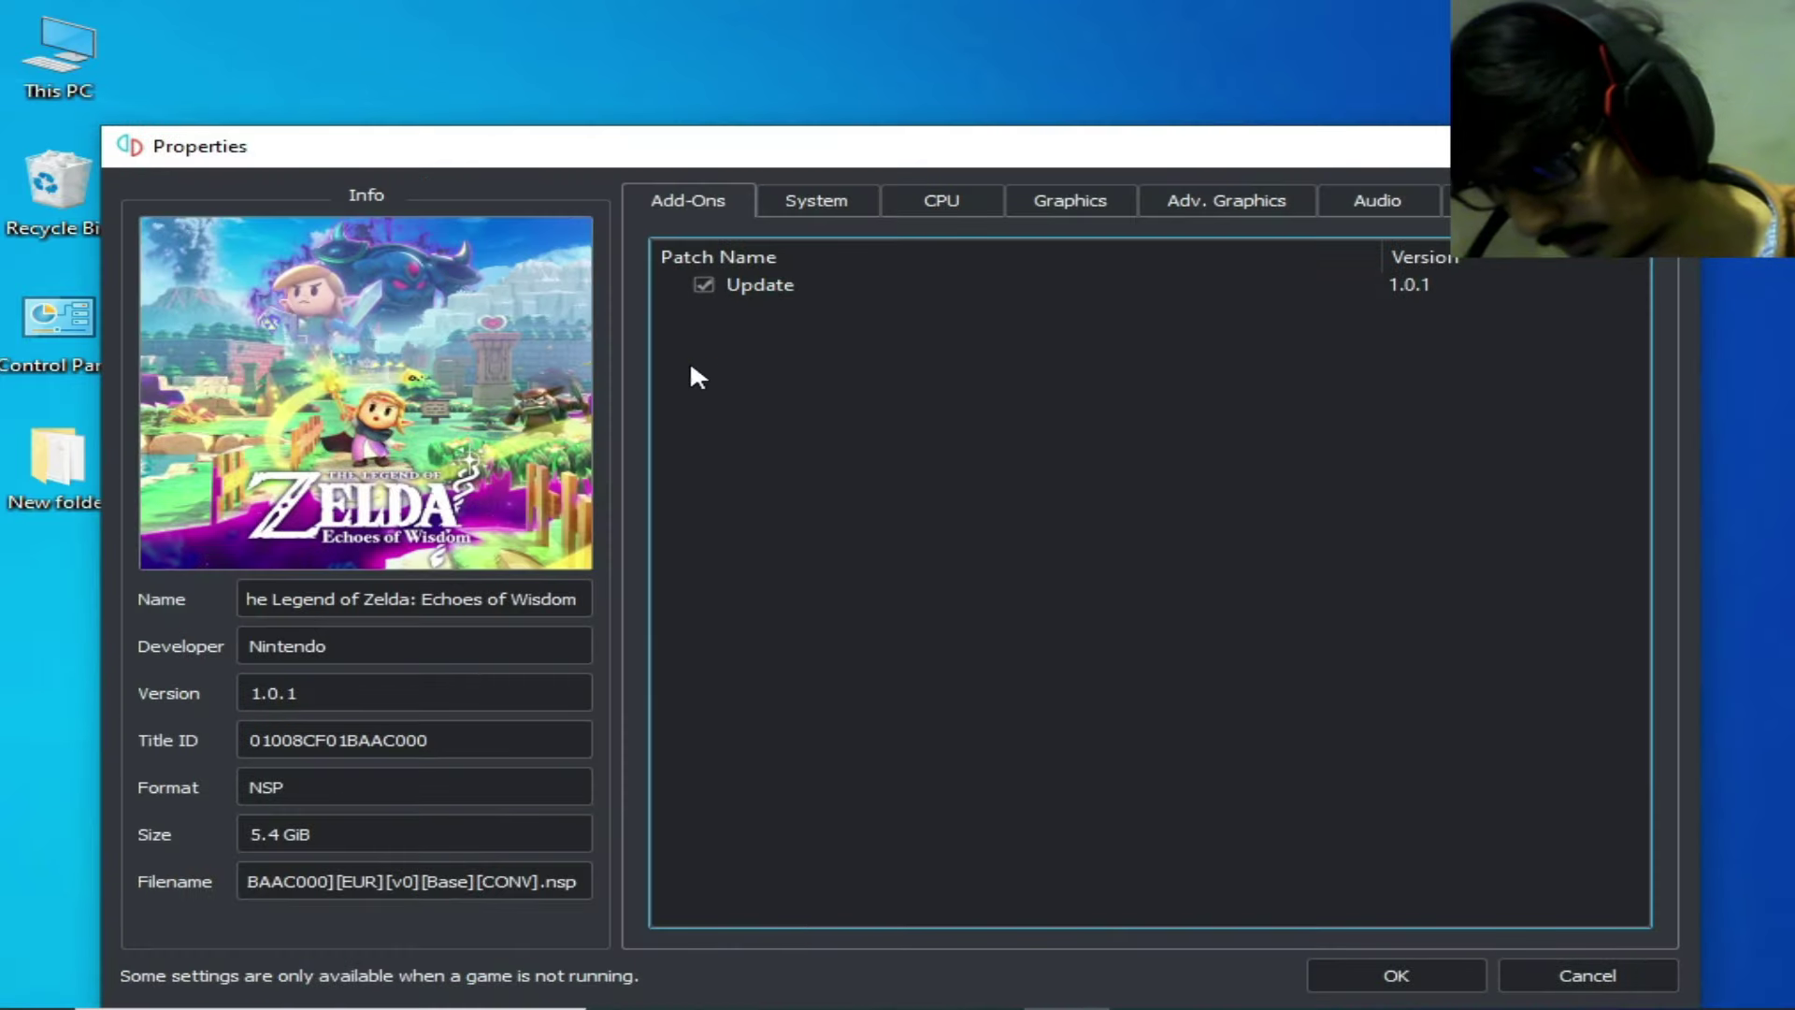
left_click(1407, 975)
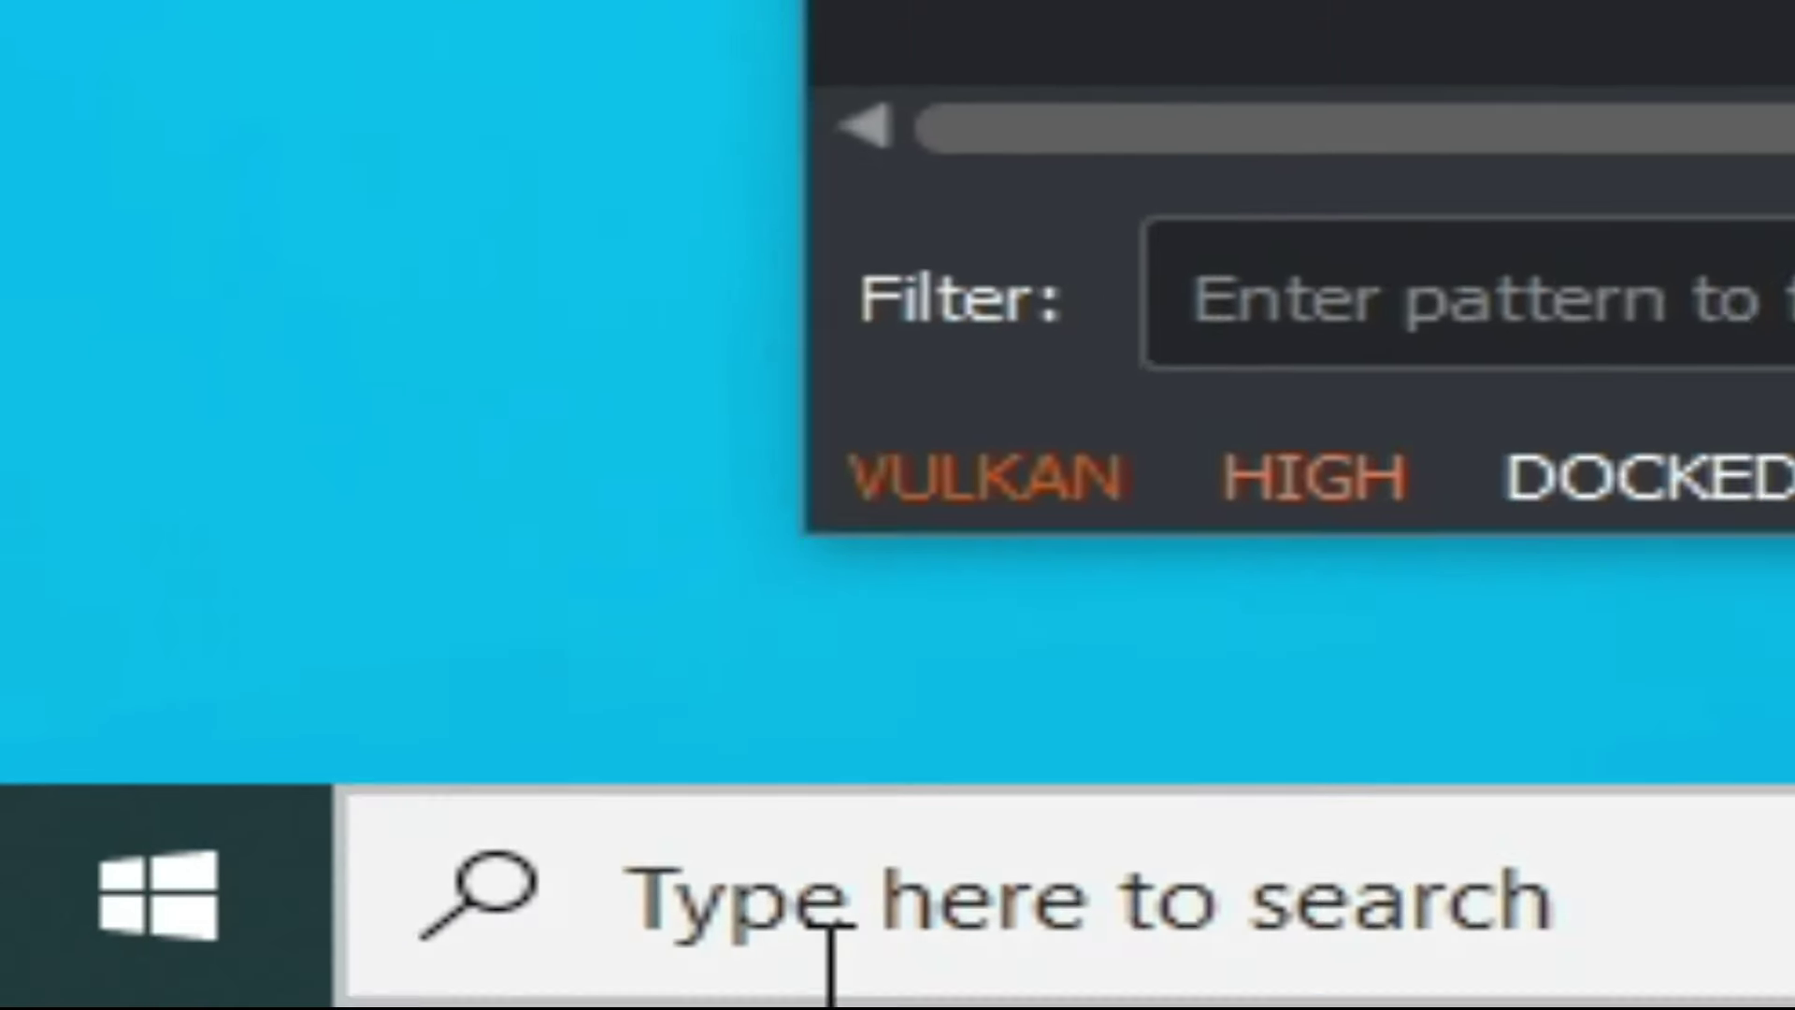
Find and open Device Manager through the Windows search.
left_click(717, 986)
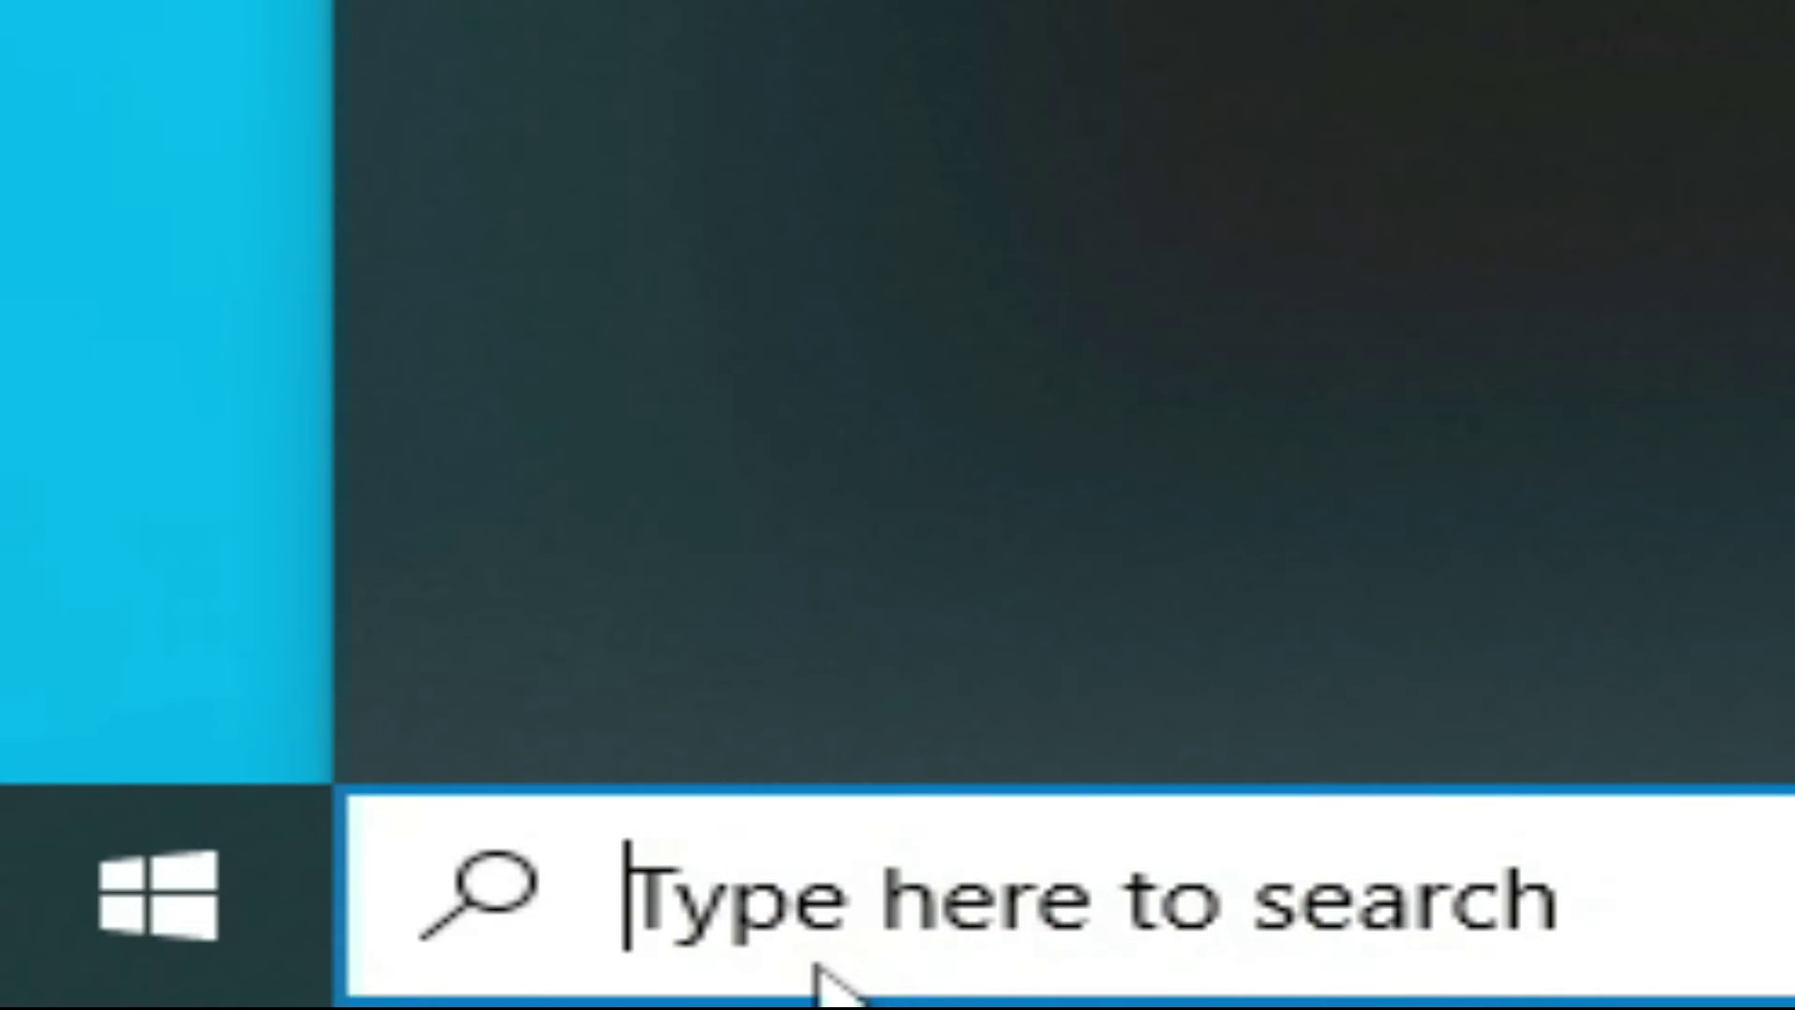
type("d")
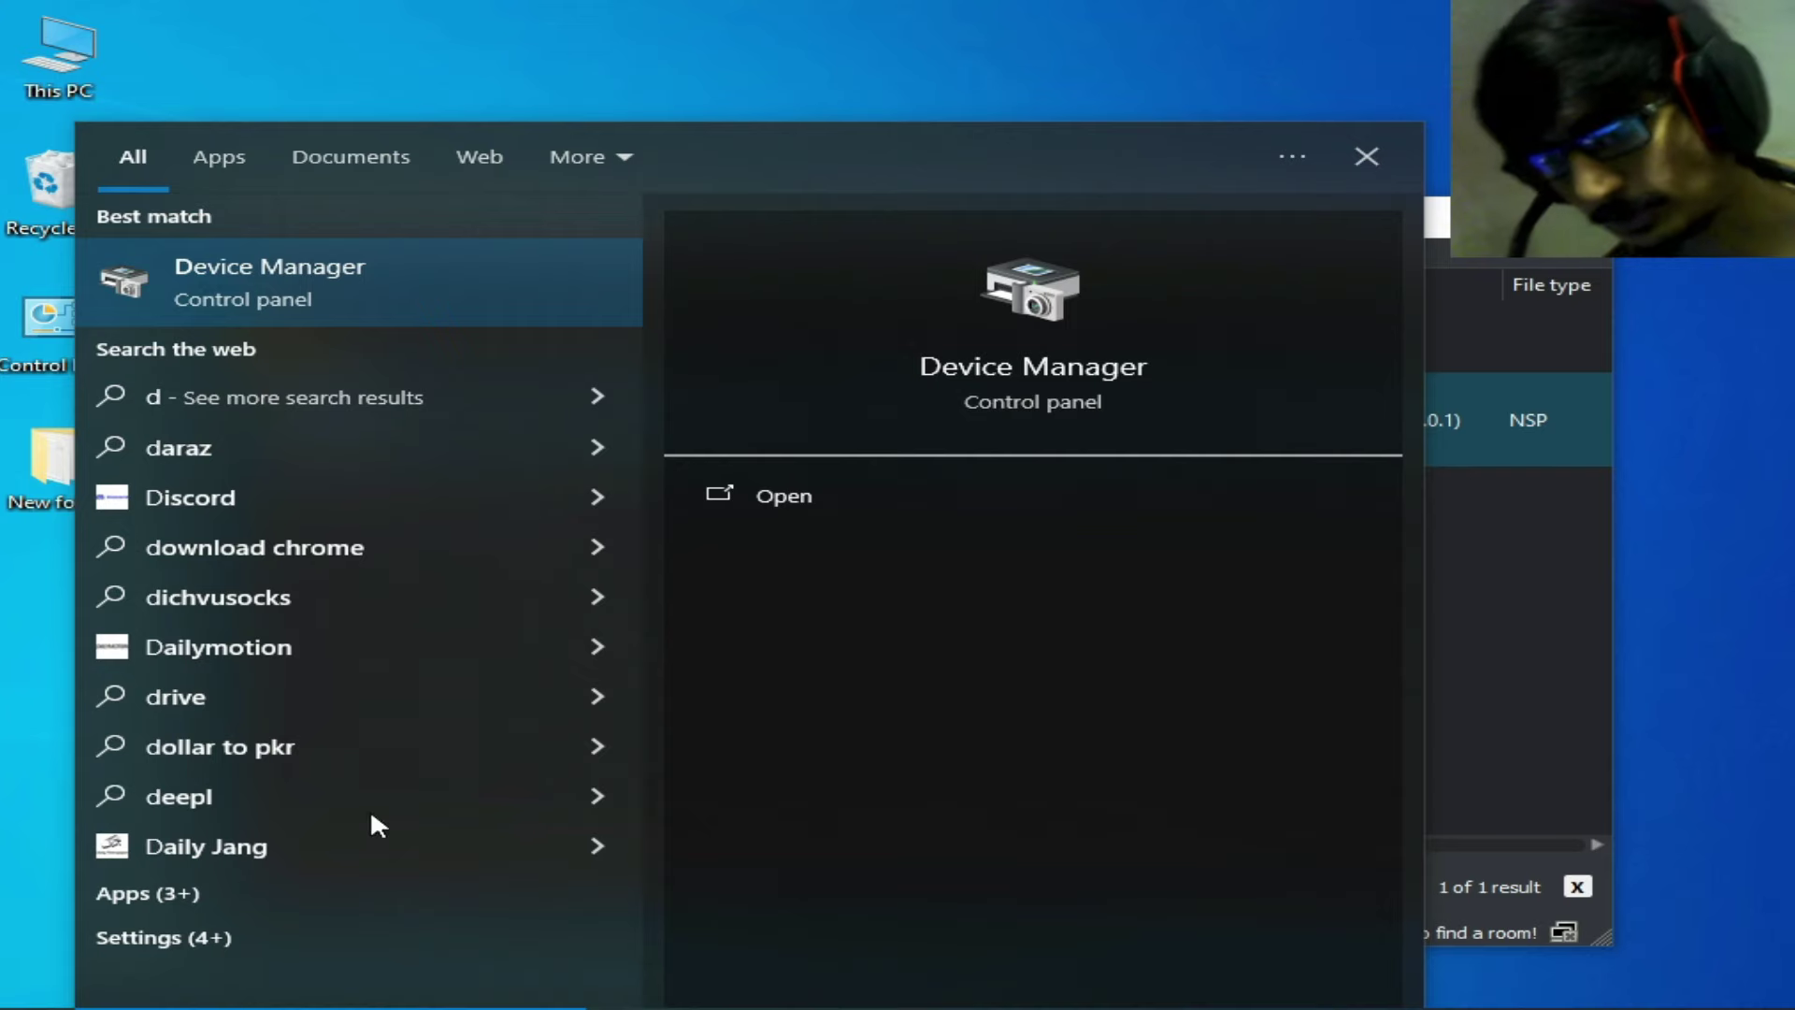
left_click(292, 288)
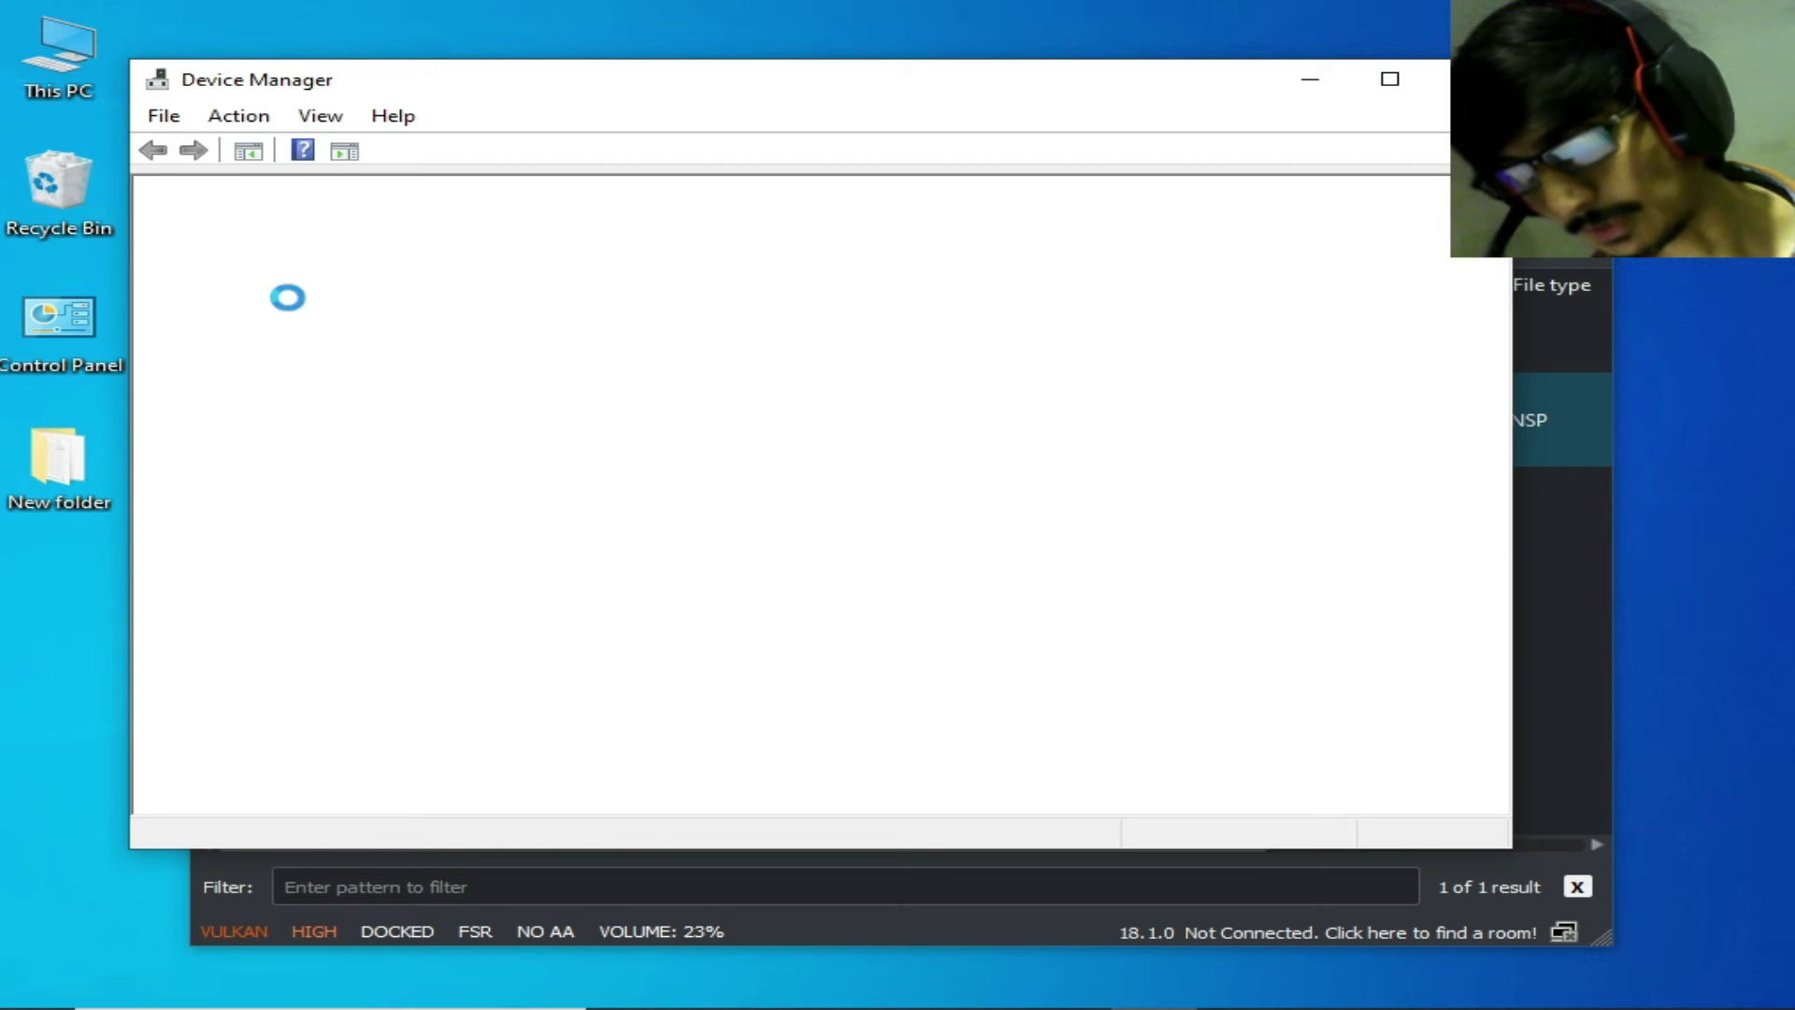
Confirm the GTX 750 driver is version 32.0.15.6109 dated 9/5/2024, then close Device Manager.
left_click(185, 313)
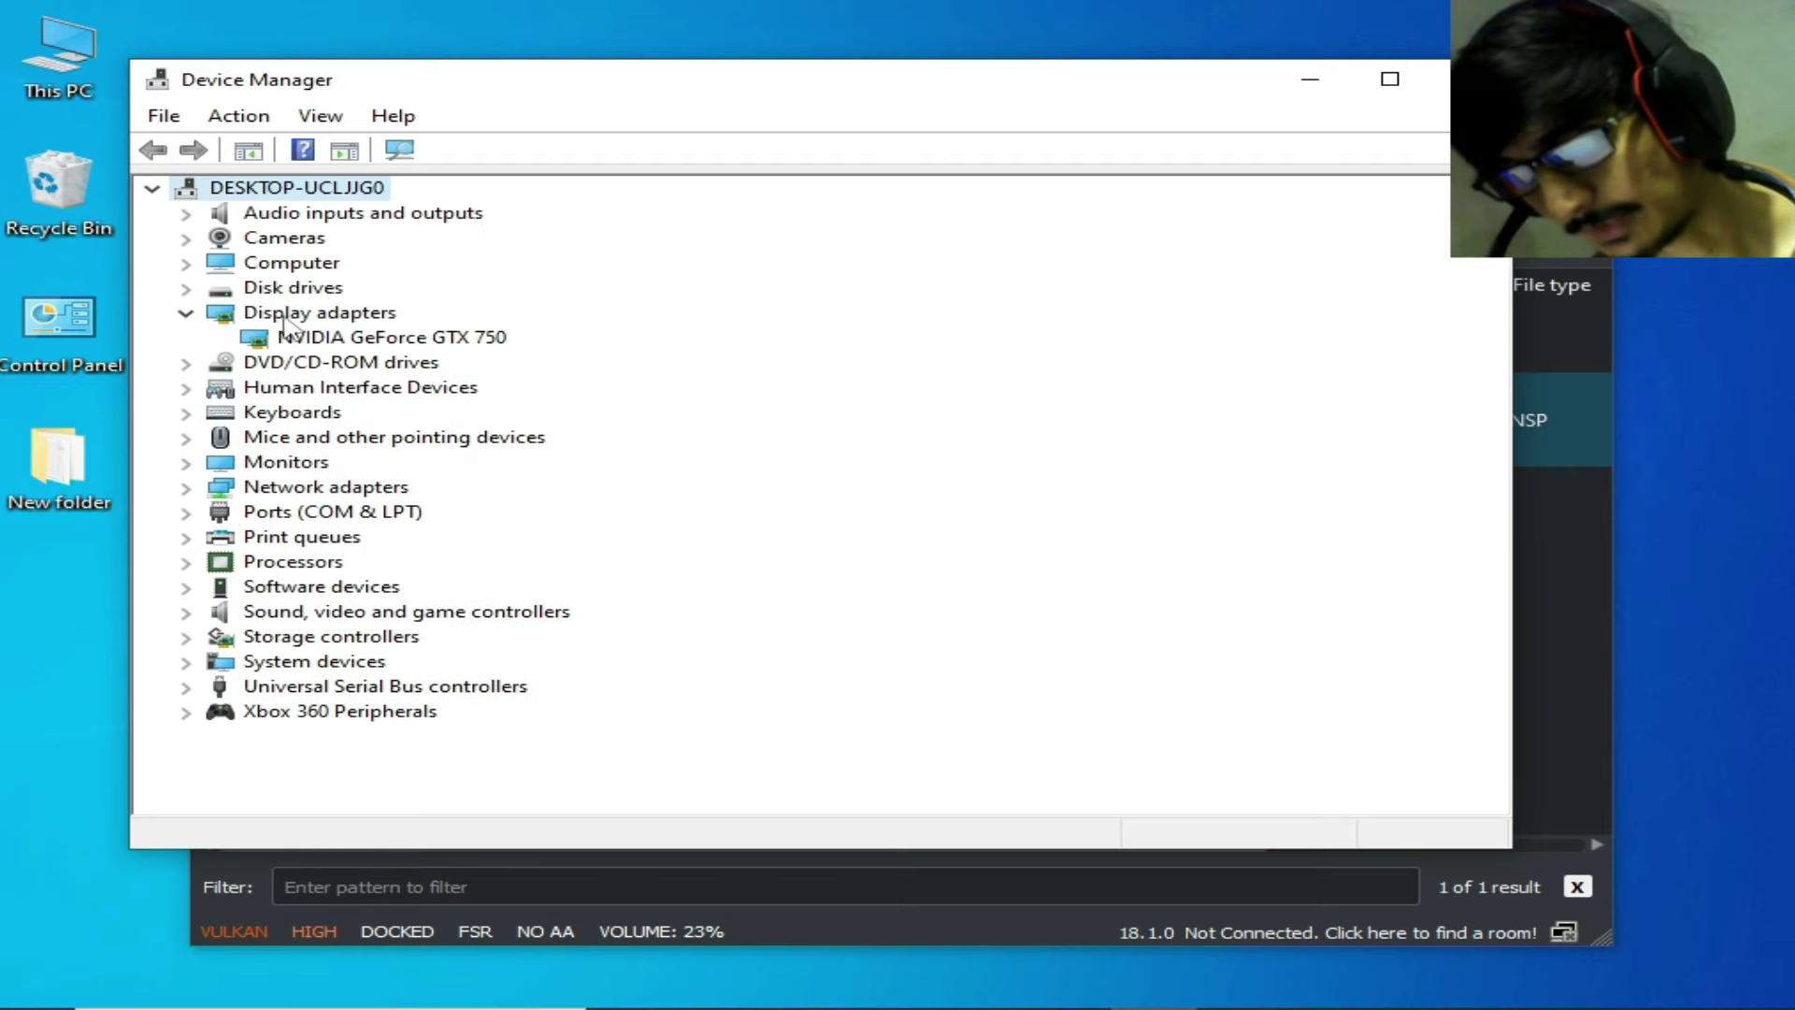
right_click(342, 336)
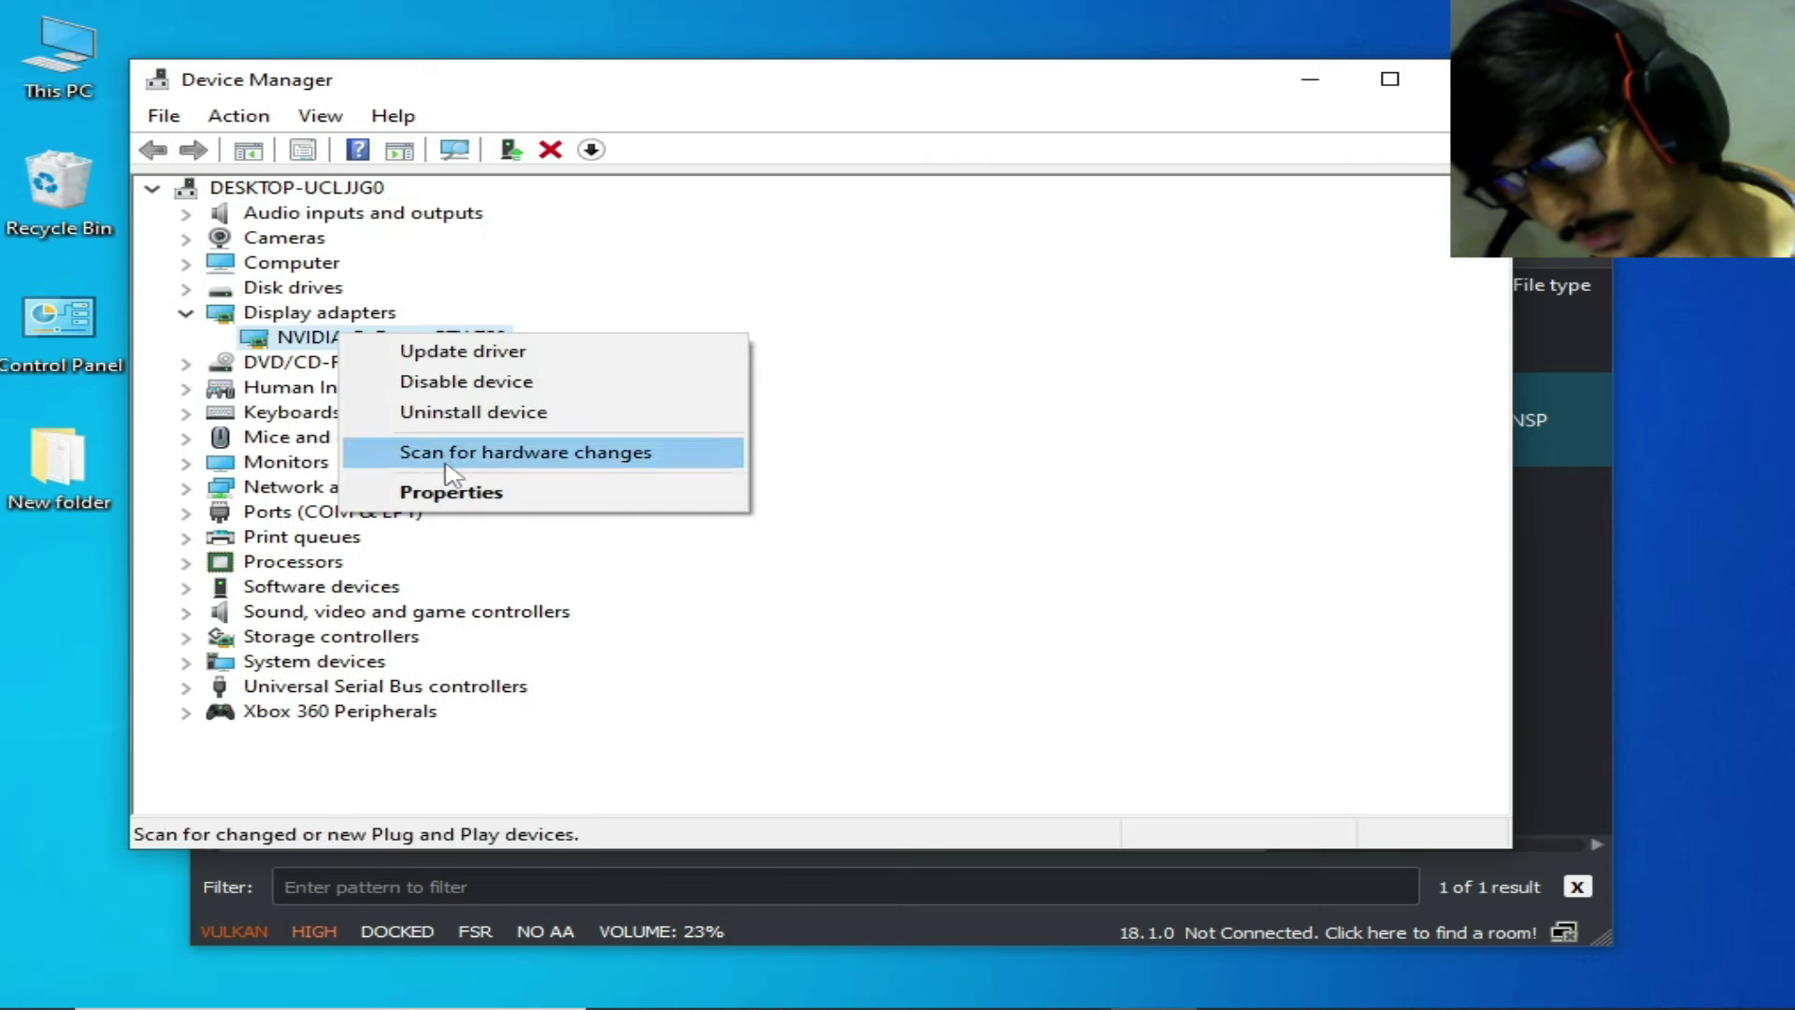
left_click(452, 493)
left_click(604, 207)
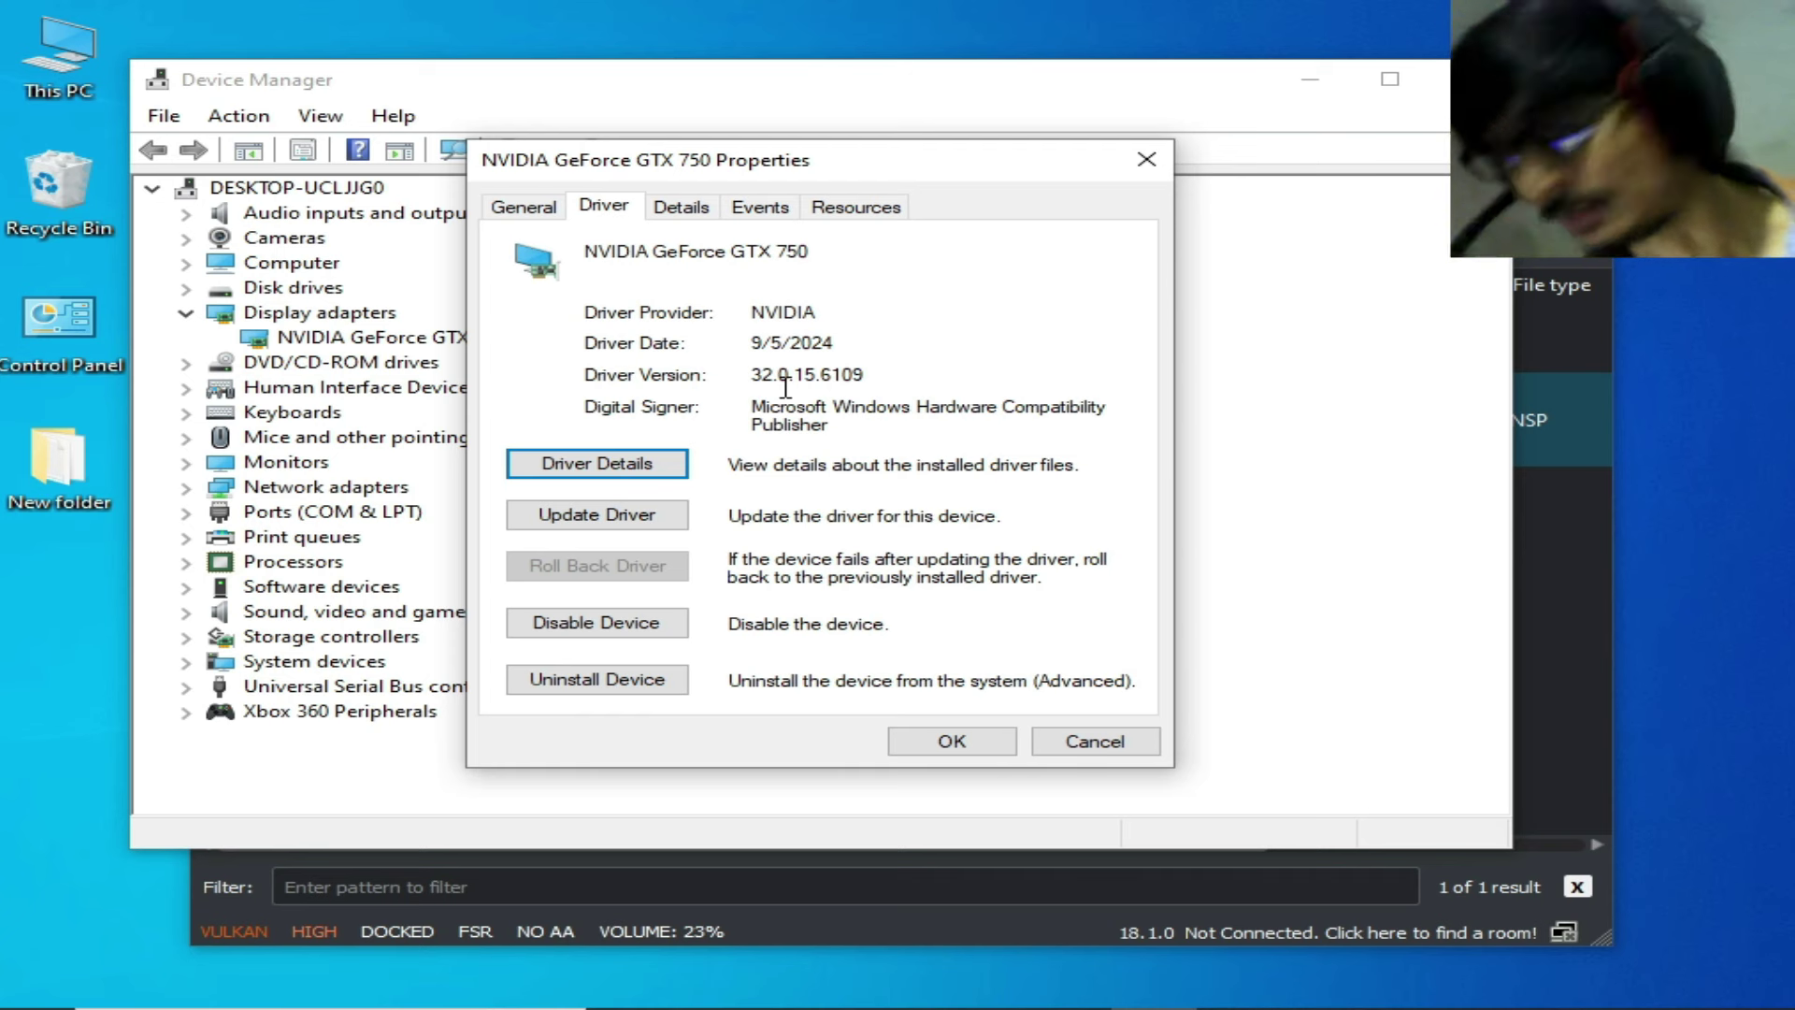
left_click(960, 745)
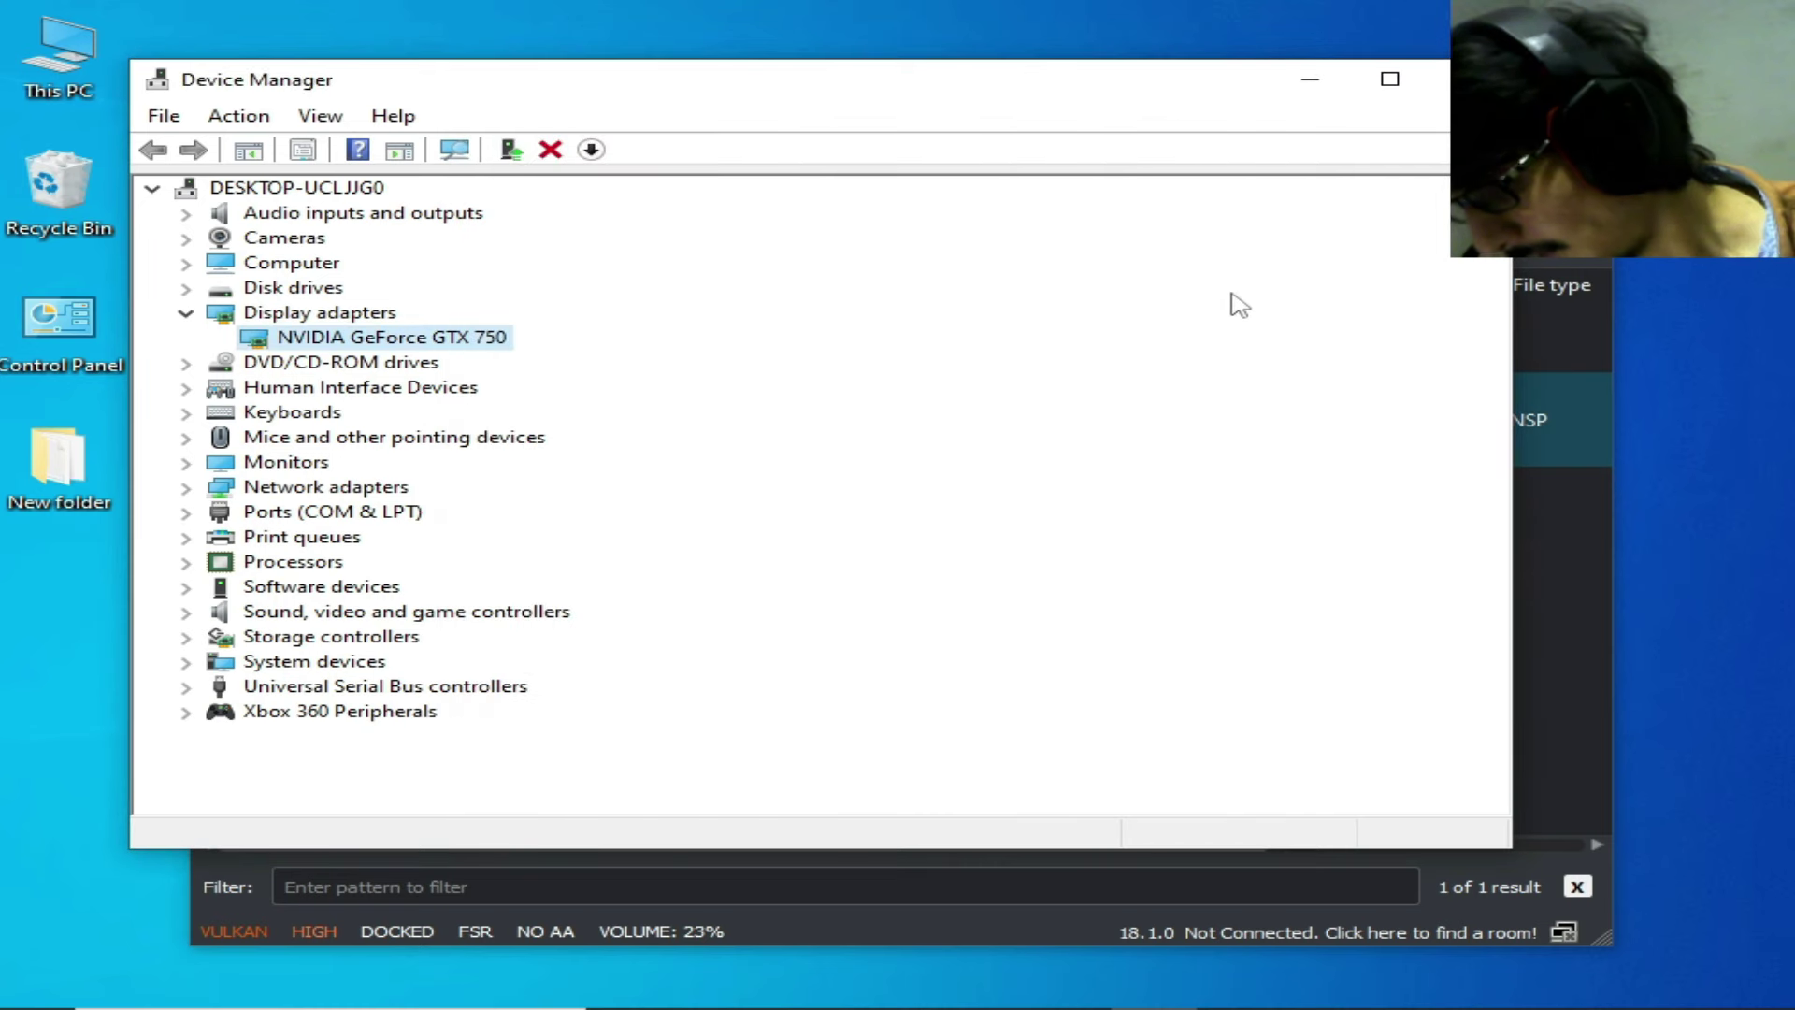
key("alt+F4")
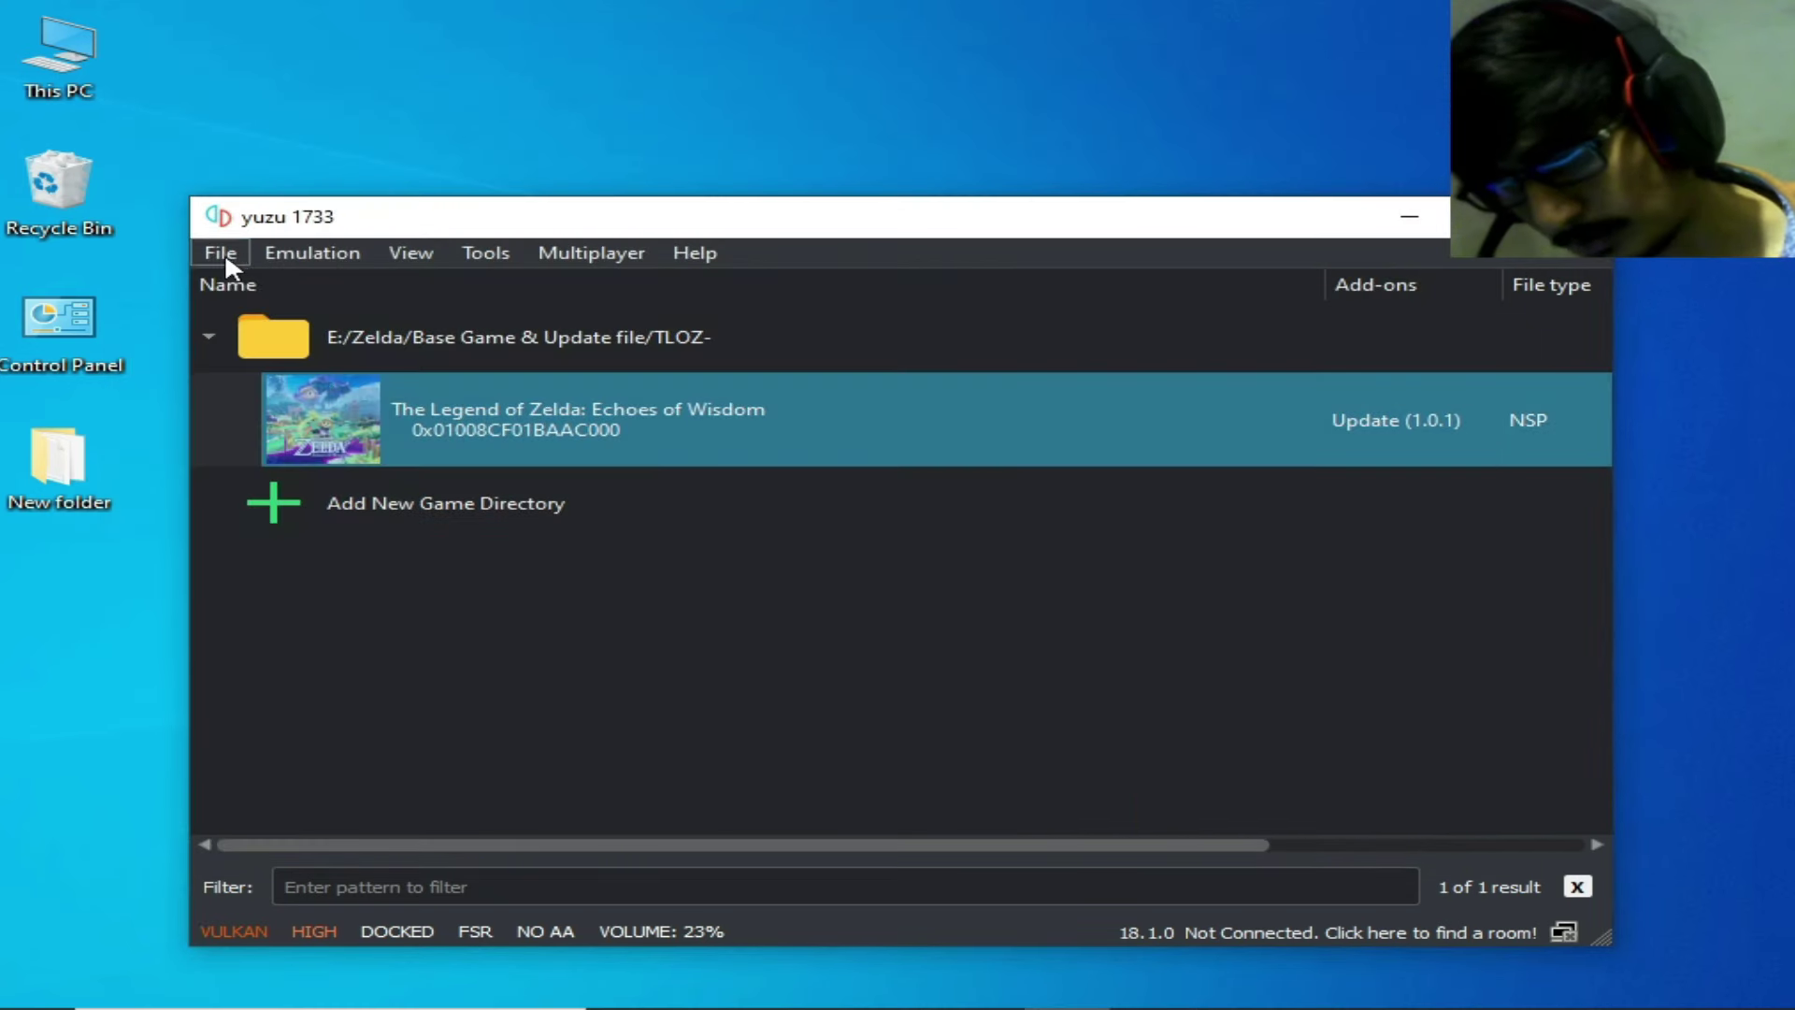
Open yuzu's File menu, dismiss it, then bring the File menu back up.
left_click(223, 254)
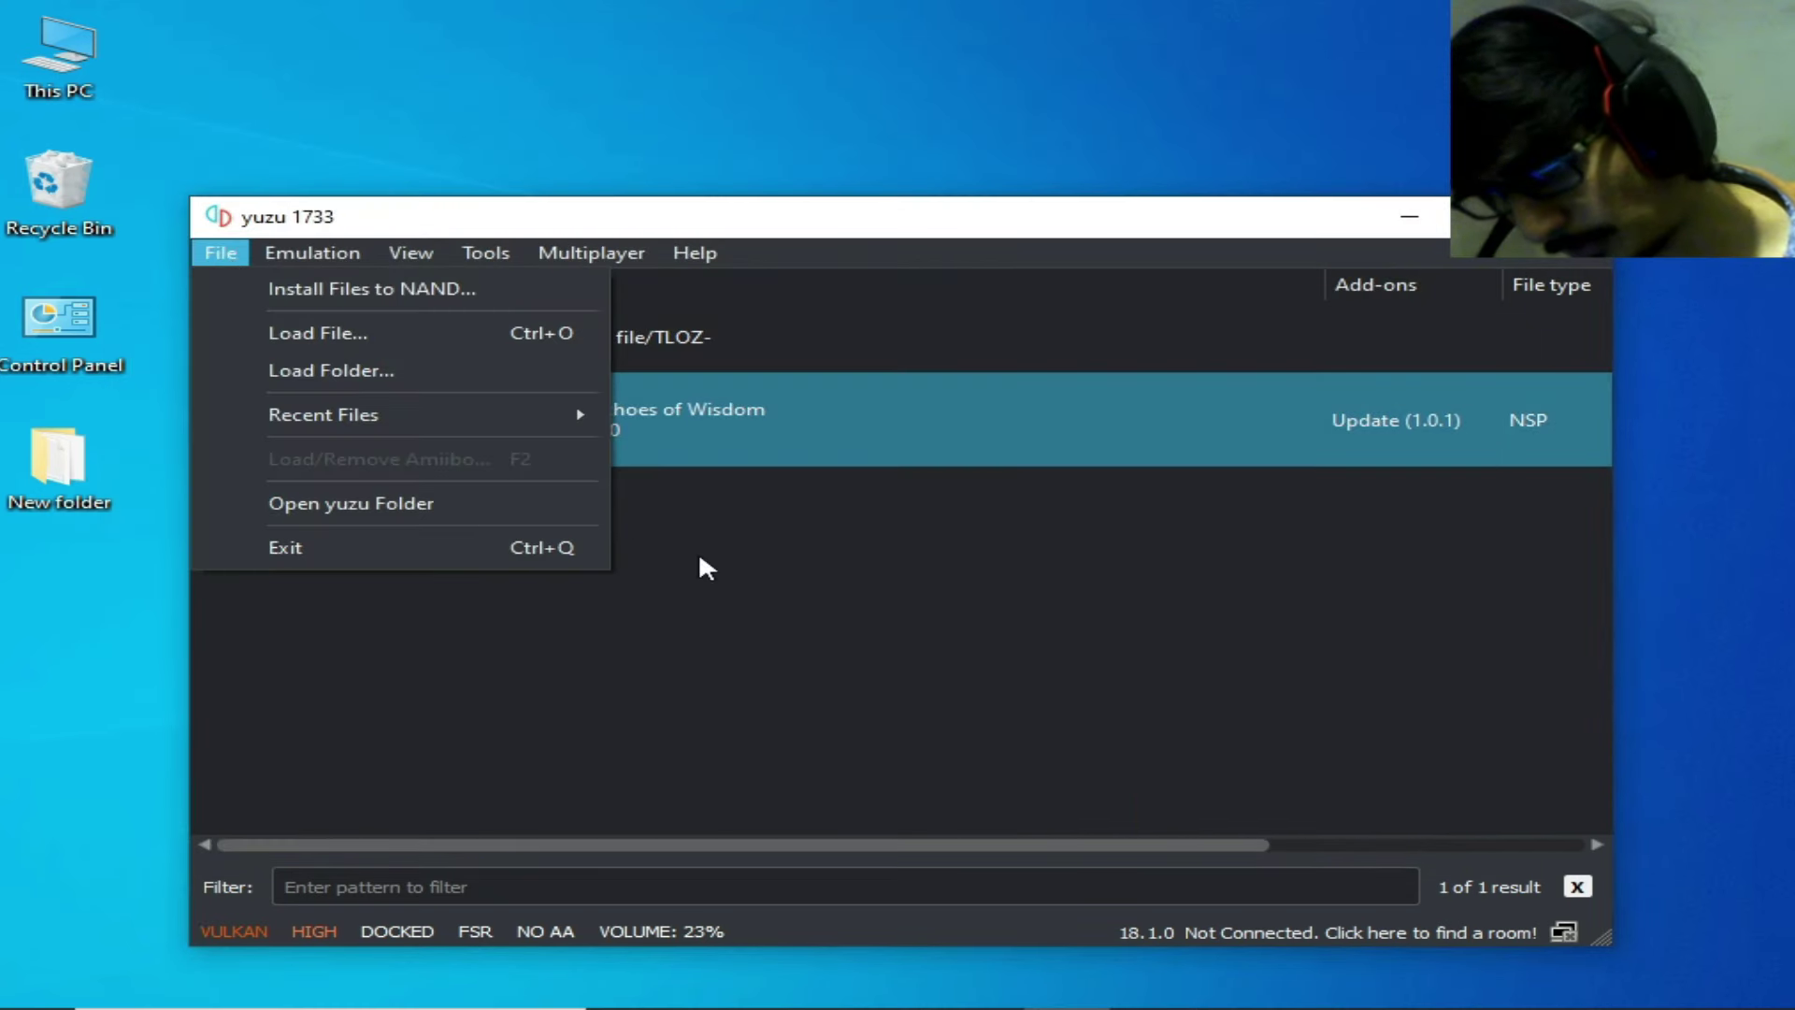
left_click(639, 552)
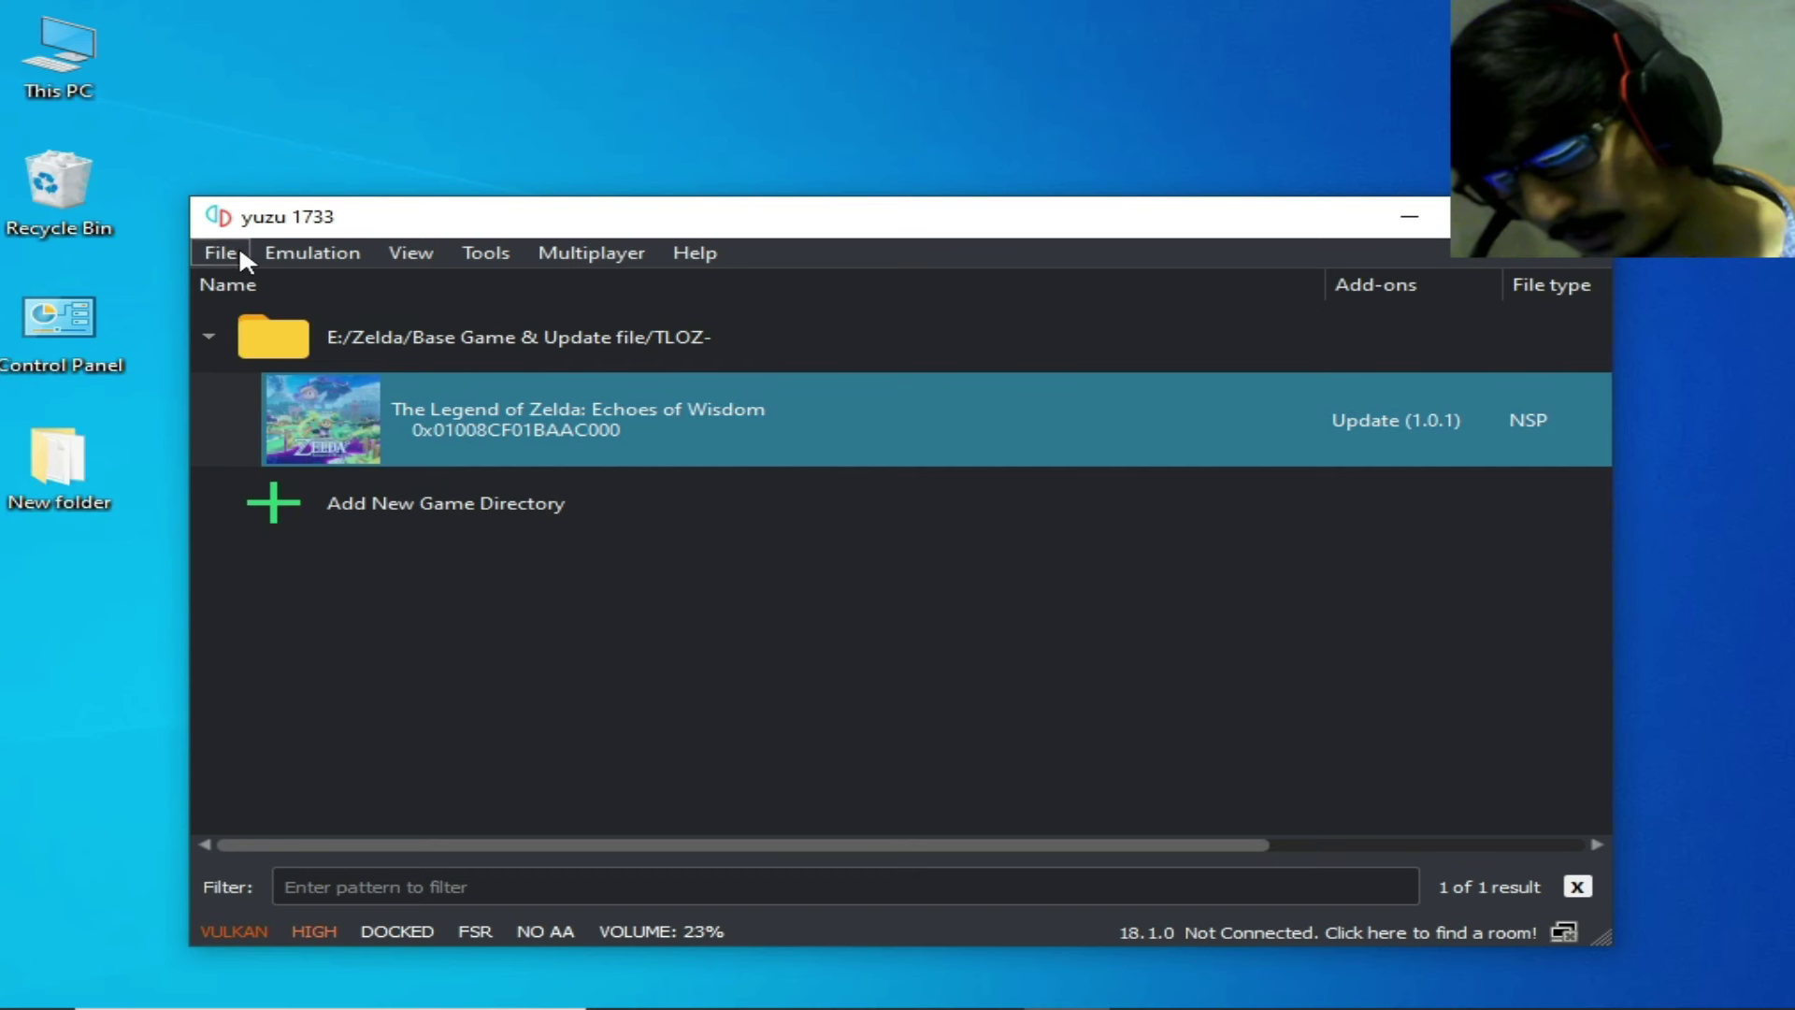
left_click(242, 252)
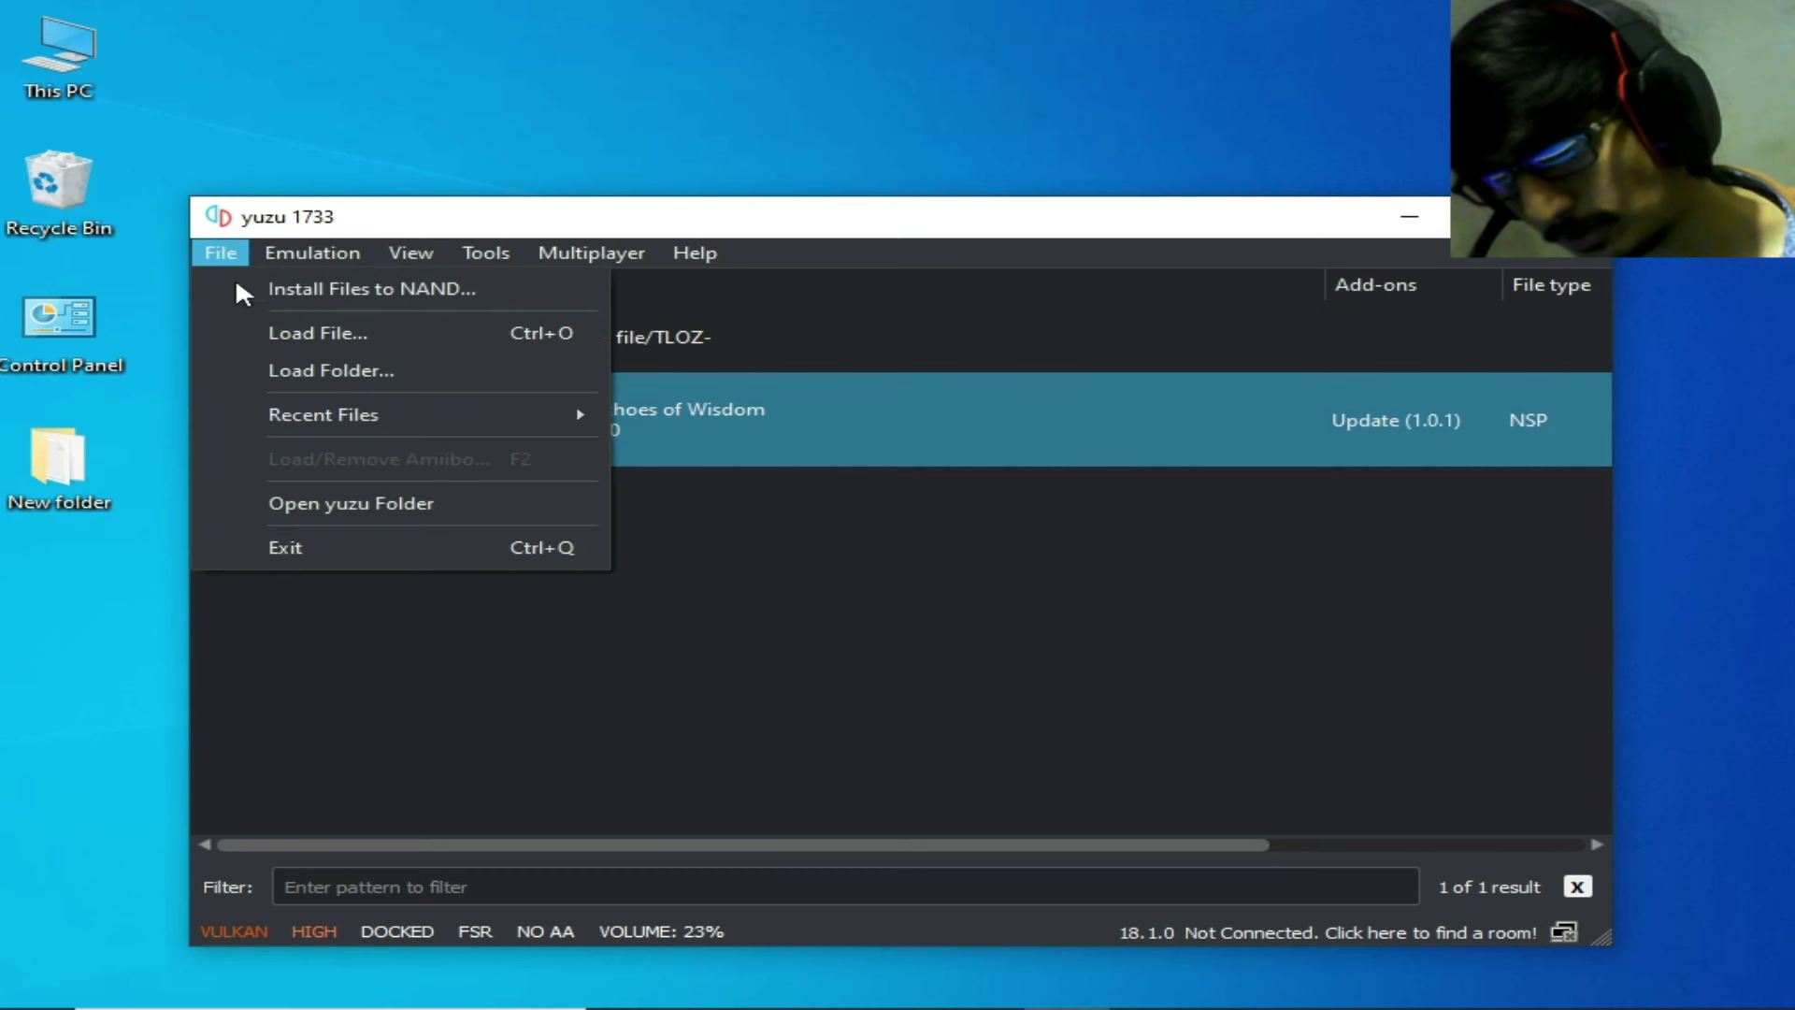
Open the yuzu data folder in Explorer and go into its keys folder.
left_click(307, 498)
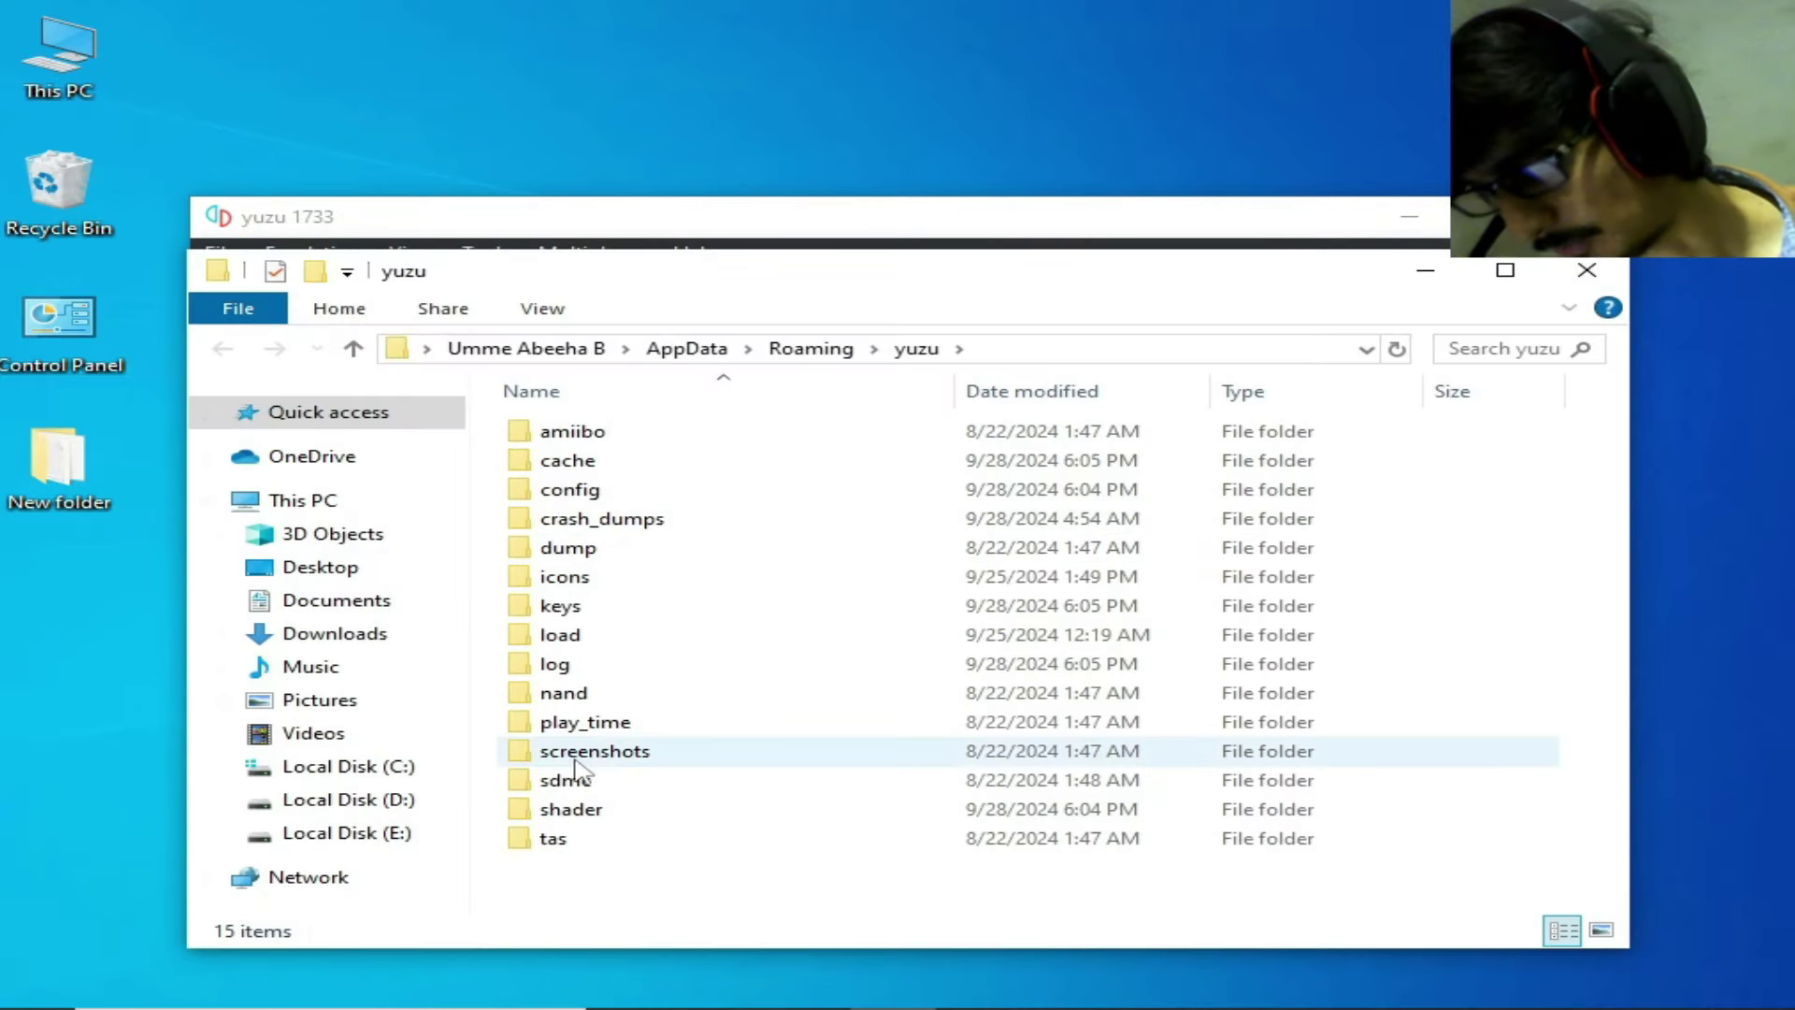
double_click(585, 609)
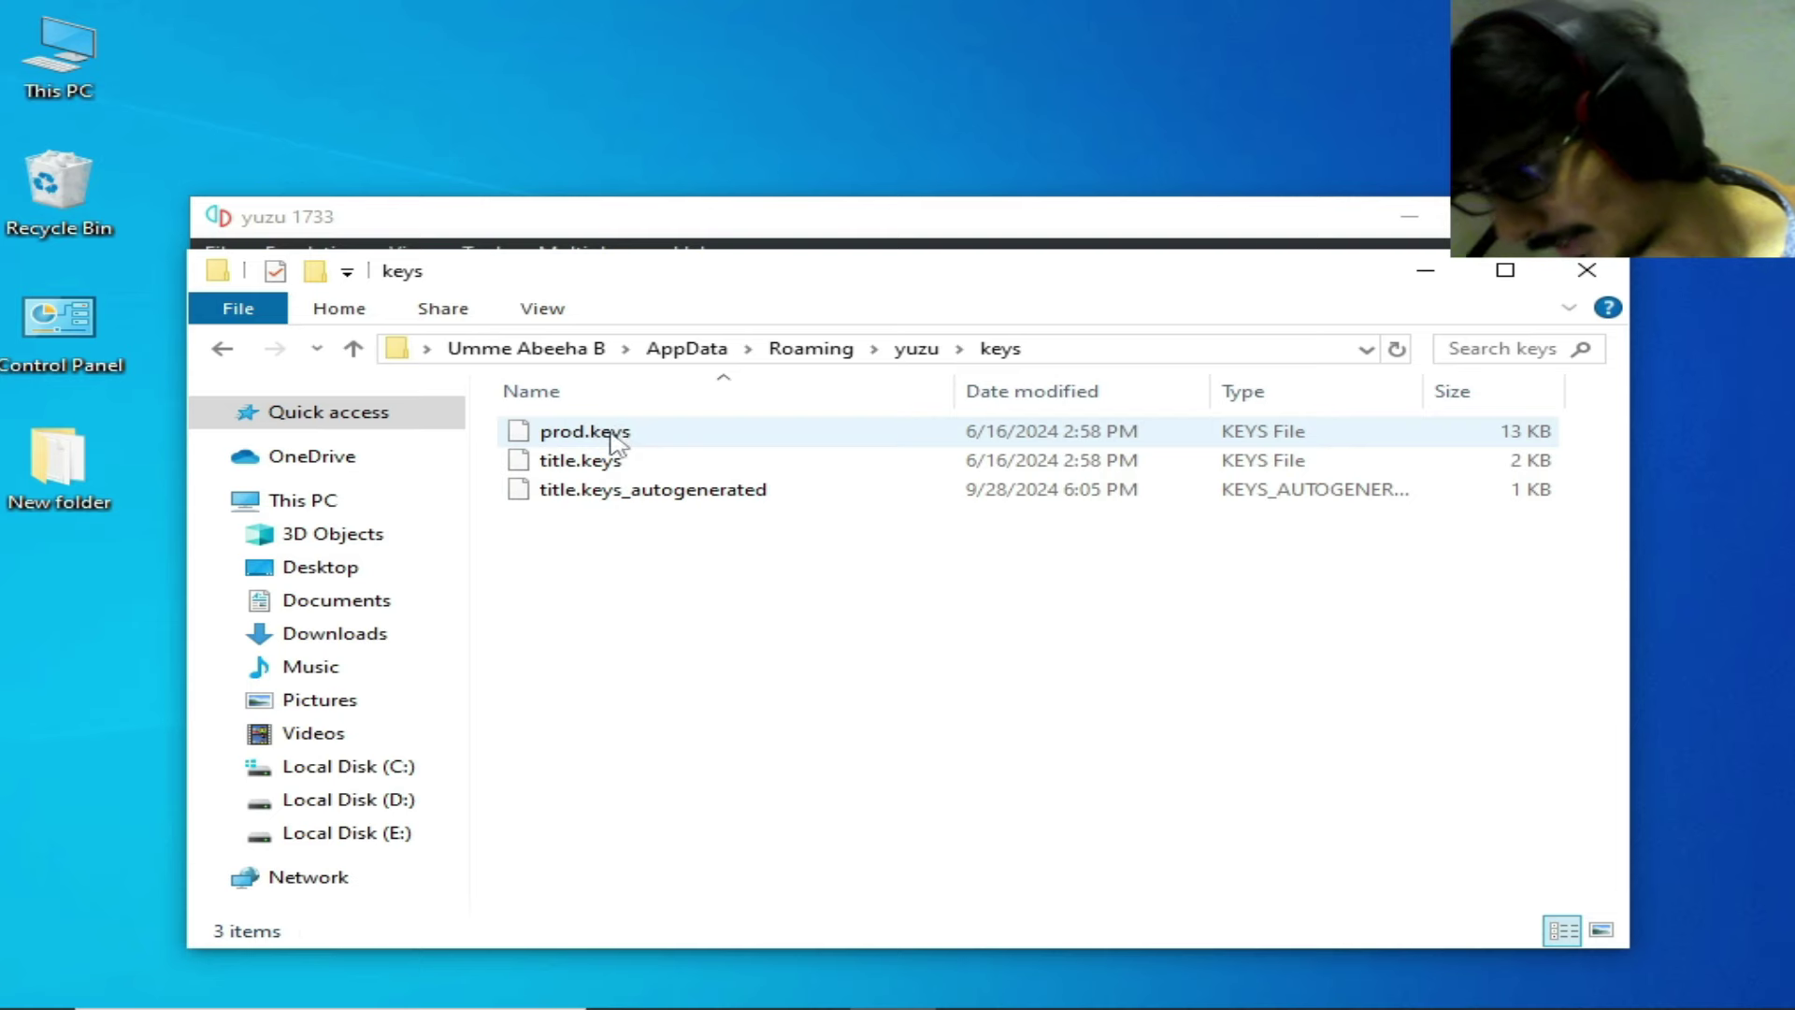